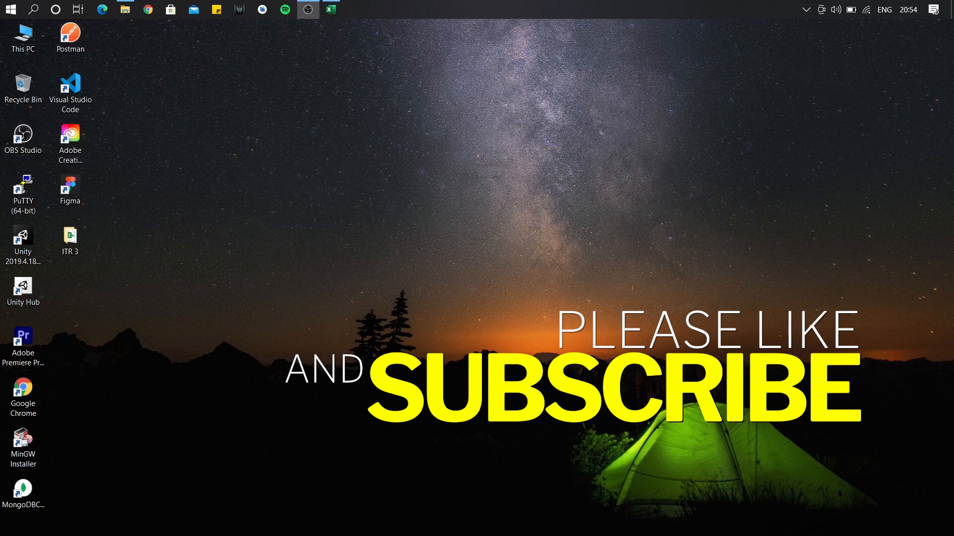
Open the ITR 3 folder from the desktop and maximize its window.
{"action": "double_click", "coordinate": [70, 242]}
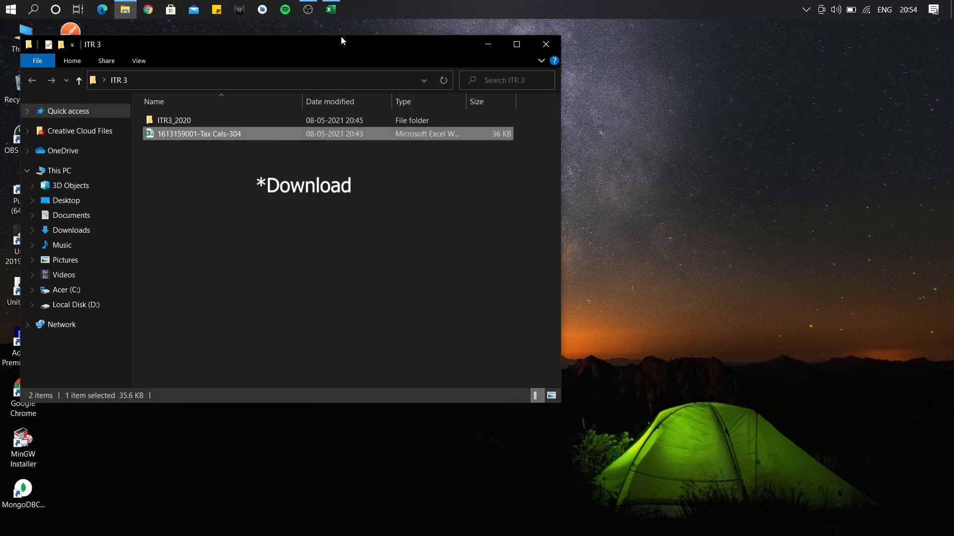
{"action": "double_click", "coordinate": [511, 39]}
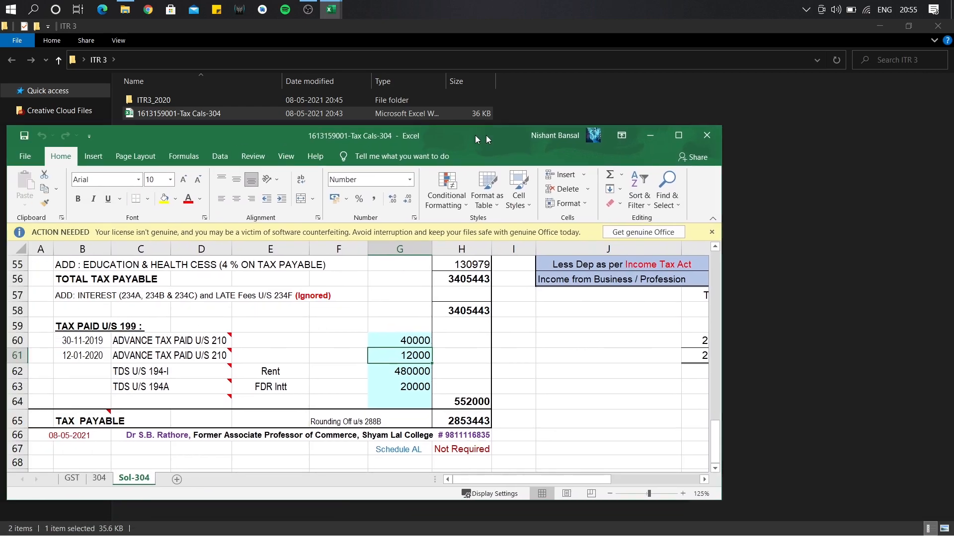
Maximize the Tax Cals-304 workbook on its 304 sheet, then bring the ITR3_2020_PR4 window into view.
{"action": "left_click_drag", "start_coordinate": [475, 136], "coordinate": [563, 136]}
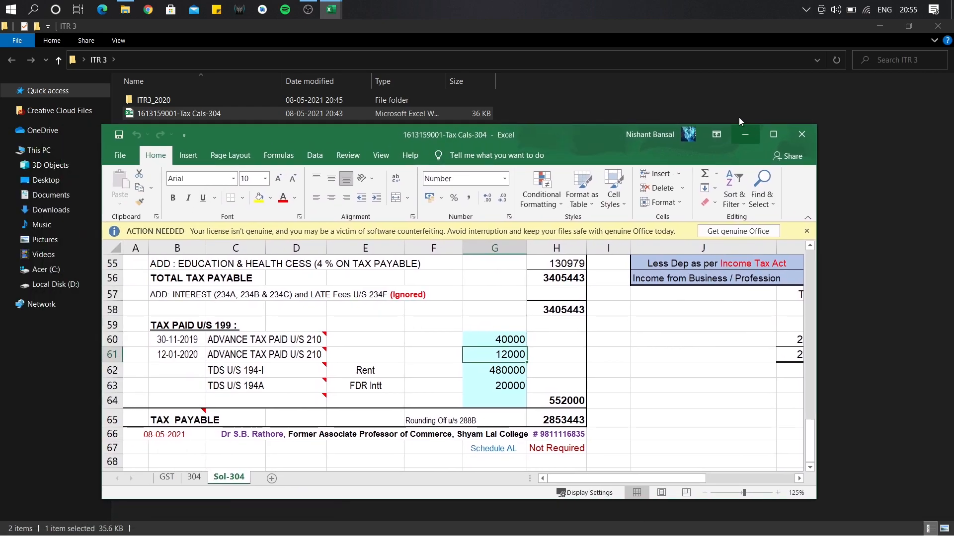
{"action": "left_click", "coordinate": [770, 134]}
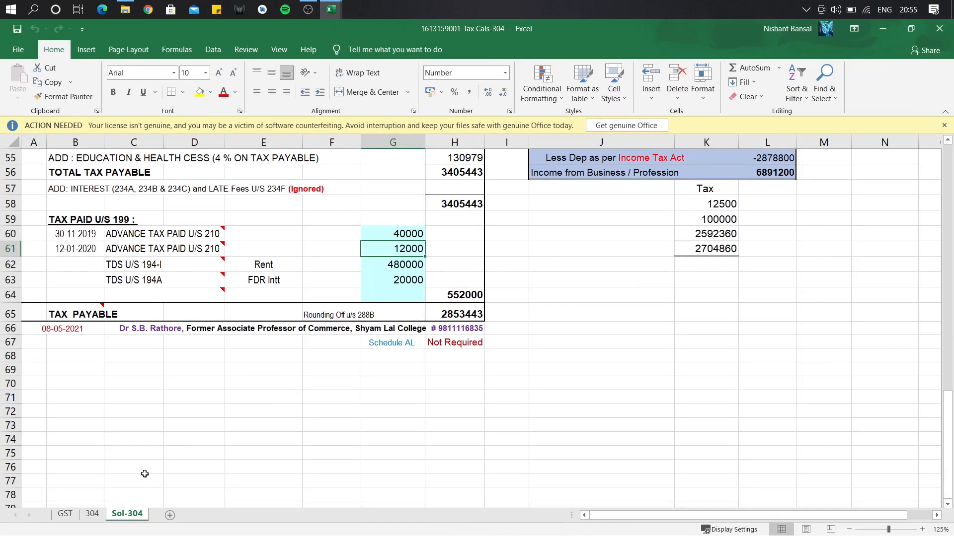
{"action": "left_click", "coordinate": [93, 514]}
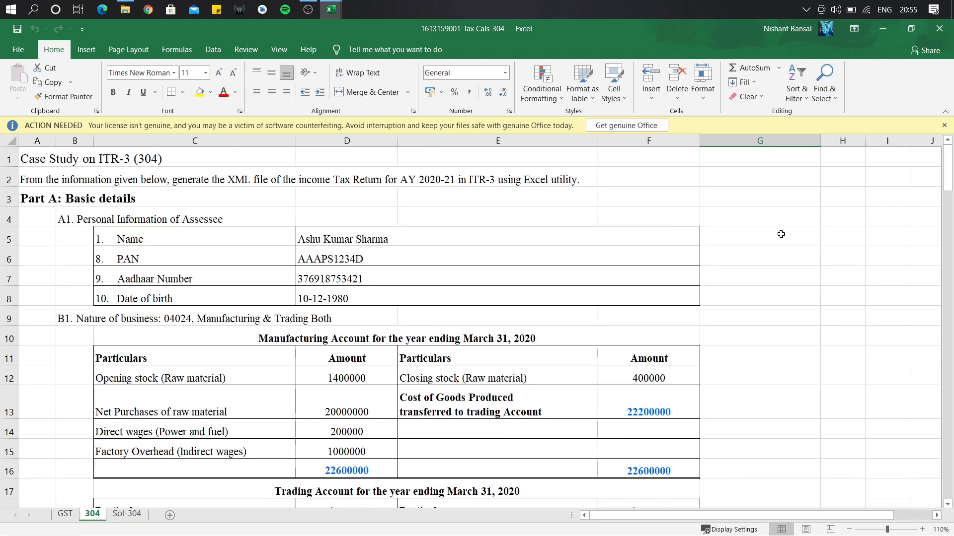
{"action": "left_click_drag", "start_coordinate": [948, 176], "coordinate": [924, 150]}
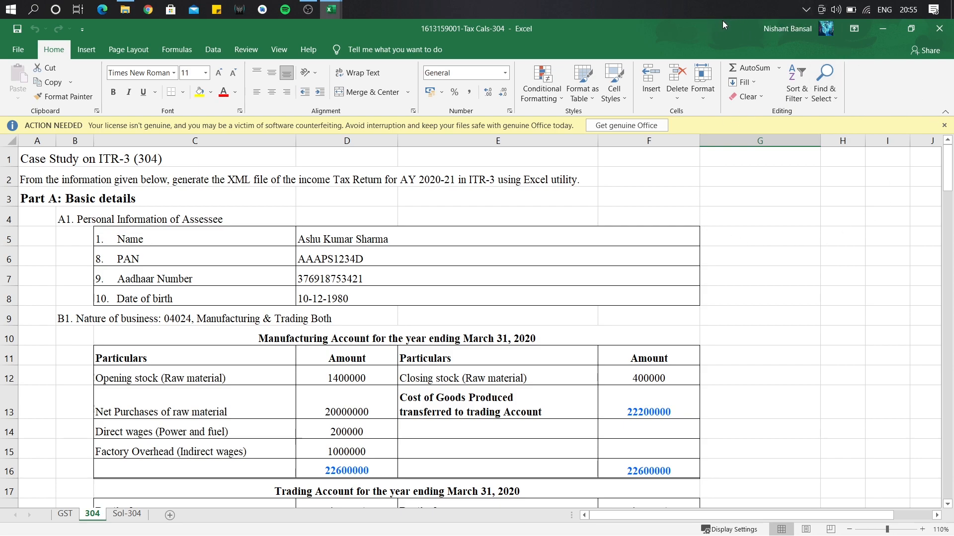
{"action": "left_click_drag", "start_coordinate": [953, 62], "coordinate": [561, 71]}
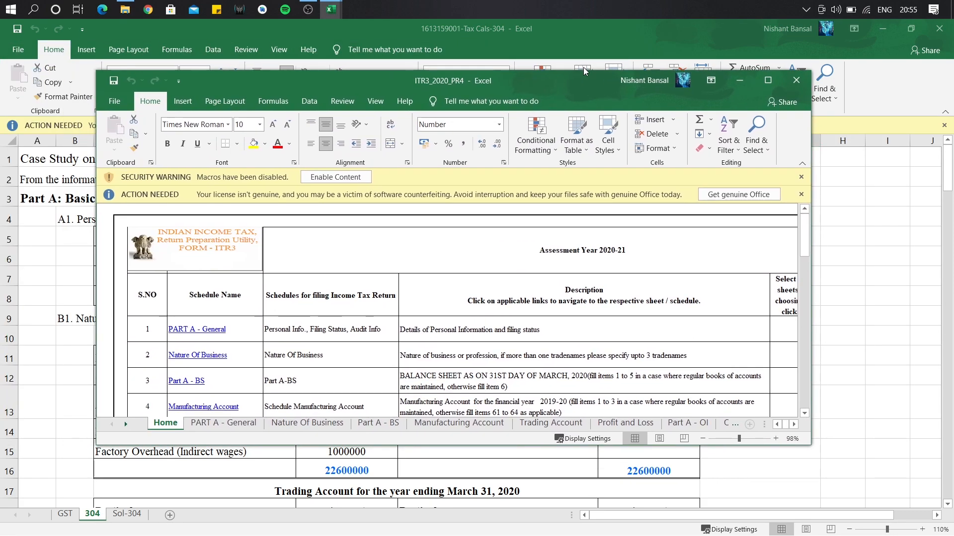
Maximize the ITR3_2020_PR4 utility, enable its macros and dismiss the assessment-year notice.
{"action": "left_click", "coordinate": [765, 80]}
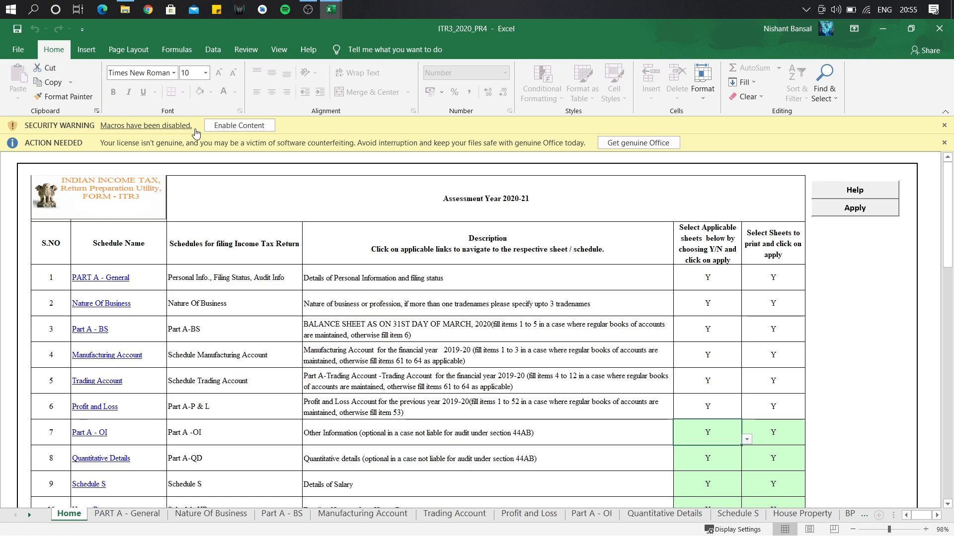
{"action": "left_click", "coordinate": [239, 126]}
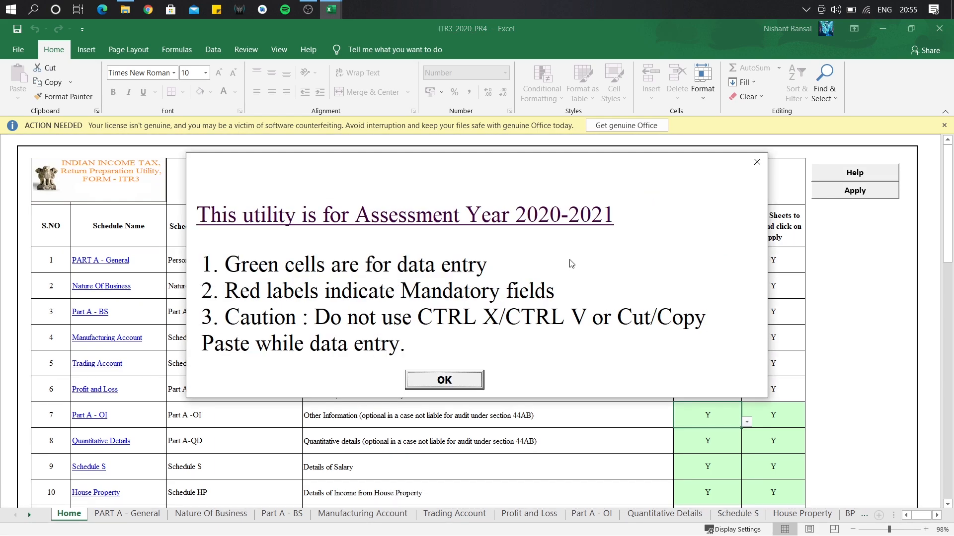
{"action": "left_click", "coordinate": [408, 378]}
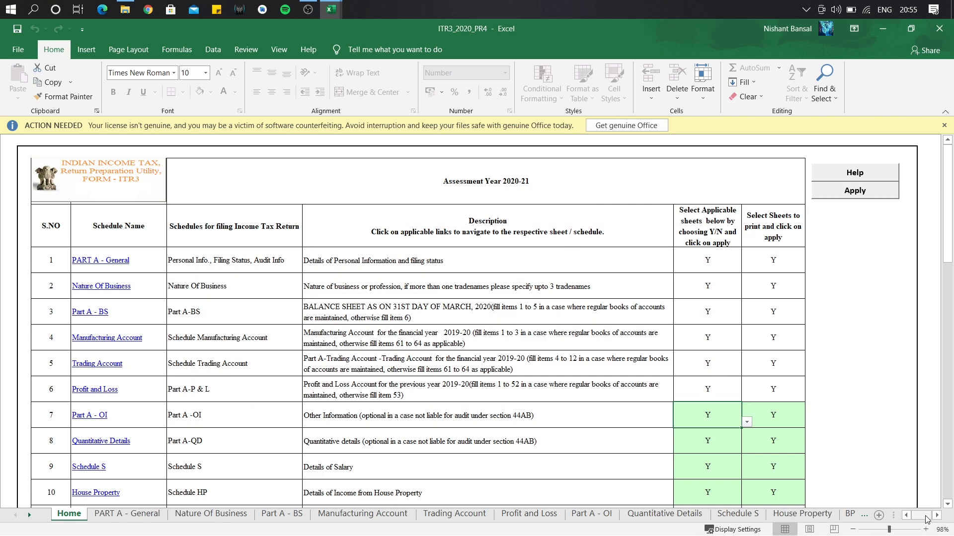
Show the PART A - General sheet and zoom out to see more of the form.
{"action": "left_click", "coordinate": [936, 517]}
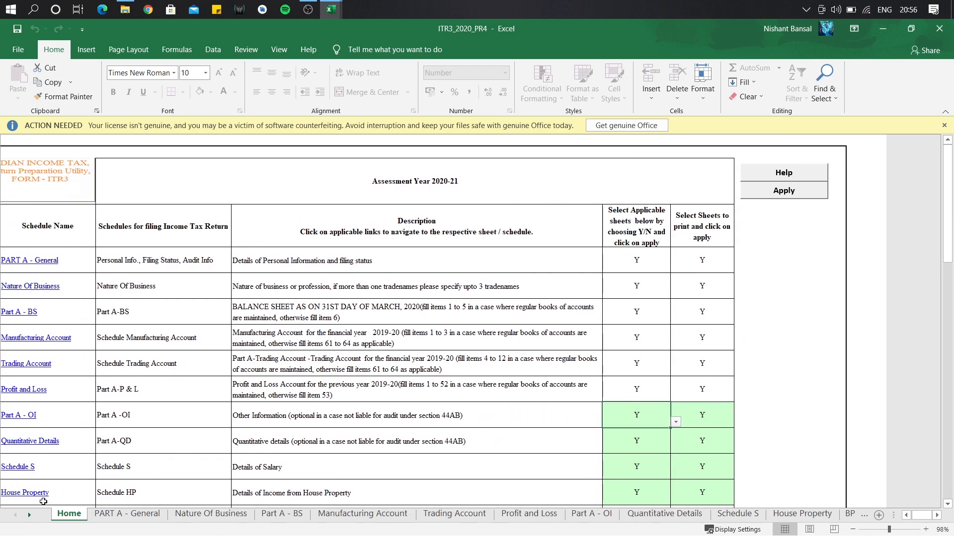
{"action": "left_click", "coordinate": [30, 516]}
{"action": "left_click", "coordinate": [30, 515]}
{"action": "left_click", "coordinate": [29, 515]}
{"action": "left_click", "coordinate": [30, 515]}
{"action": "left_click", "coordinate": [30, 515]}
{"action": "left_click", "coordinate": [29, 516]}
{"action": "left_click", "coordinate": [30, 515]}
{"action": "left_click", "coordinate": [30, 516]}
{"action": "left_click", "coordinate": [17, 515]}
{"action": "left_click", "coordinate": [17, 515]}
{"action": "left_click", "coordinate": [17, 516]}
{"action": "left_click", "coordinate": [17, 516]}
{"action": "left_click", "coordinate": [17, 515]}
{"action": "left_click", "coordinate": [17, 515]}
{"action": "left_click", "coordinate": [127, 514]}
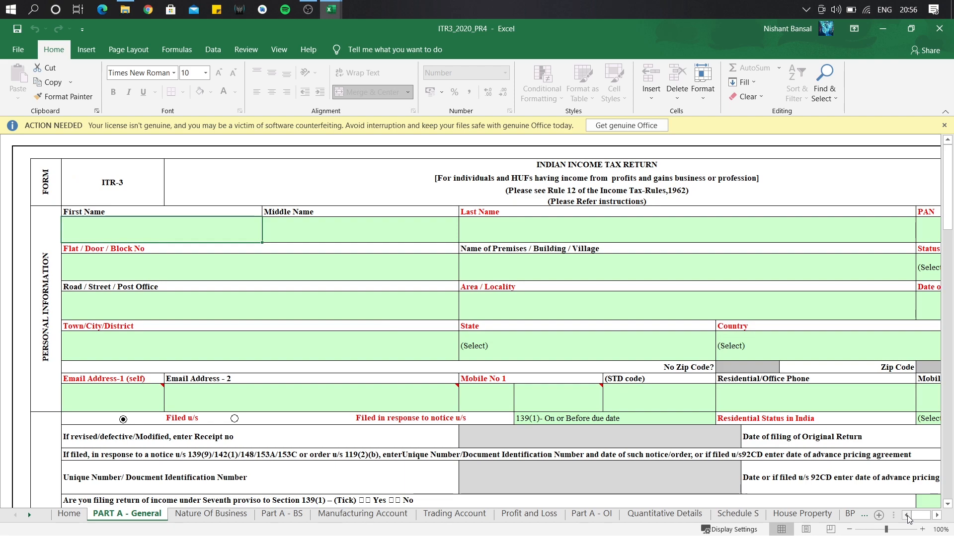
{"action": "left_click", "coordinate": [936, 515]}
{"action": "left_click", "coordinate": [936, 515]}
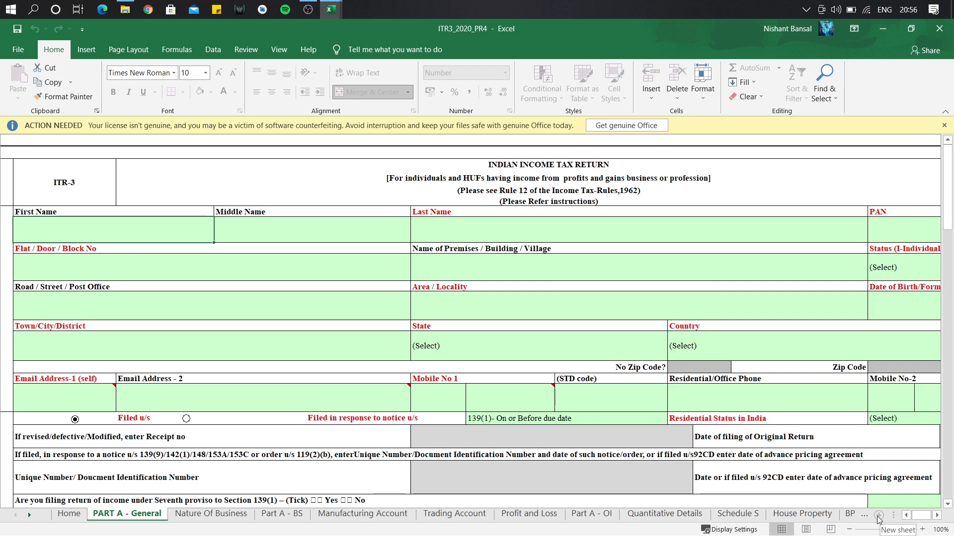
{"action": "left_click", "coordinate": [849, 529]}
{"action": "left_click", "coordinate": [849, 529]}
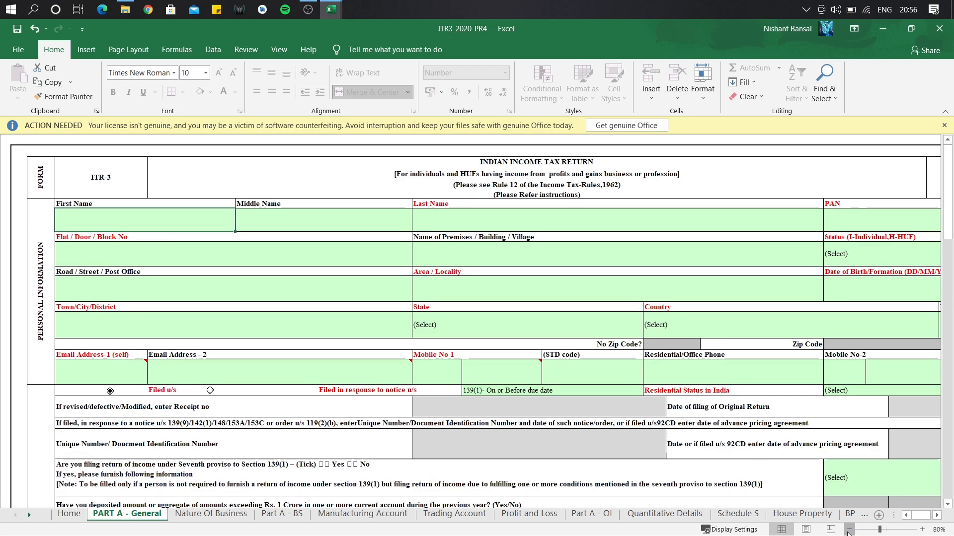
{"action": "left_click", "coordinate": [849, 529]}
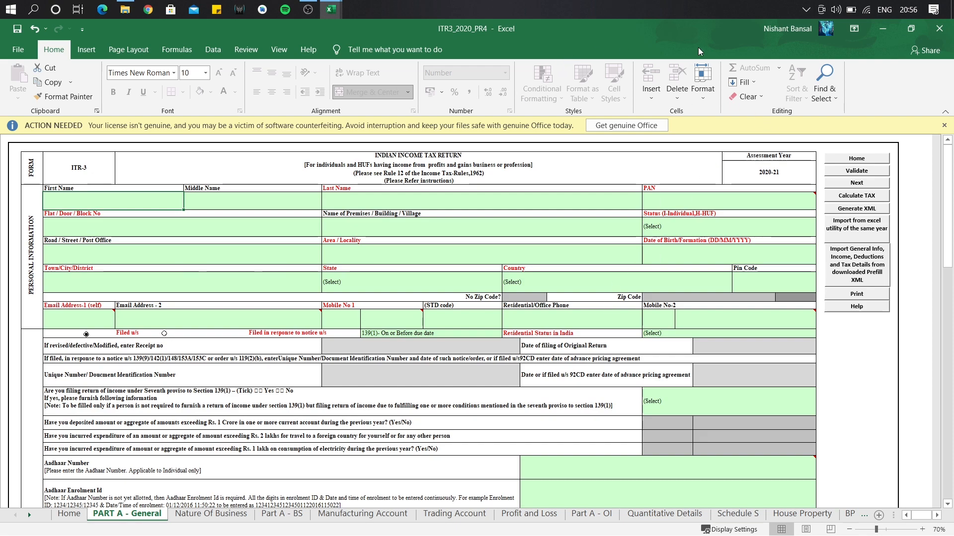
{"action": "key", "text": "alt+Tab"}
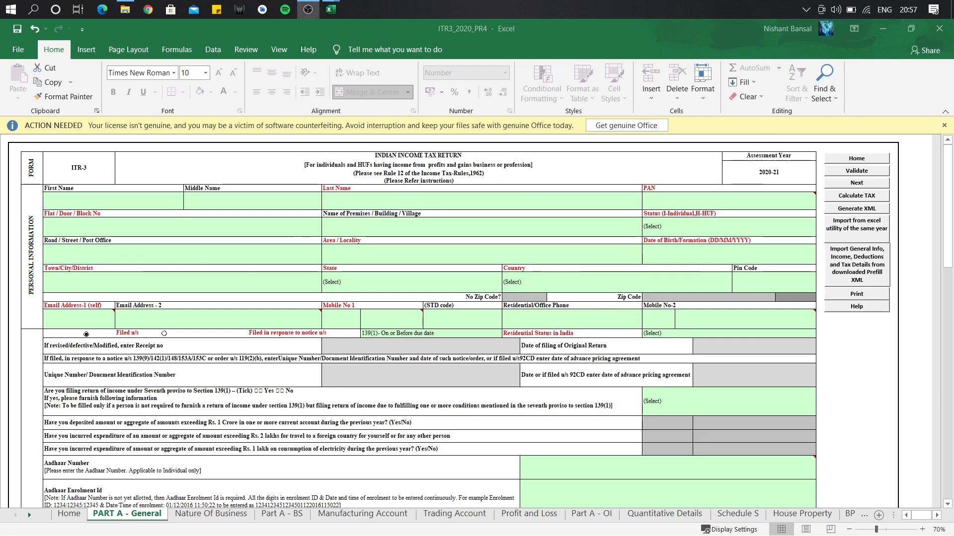
Back in the utility, enter the assessee's first, middle and last names in PART A - General.
{"action": "left_click", "coordinate": [330, 10]}
{"action": "left_click", "coordinate": [360, 48]}
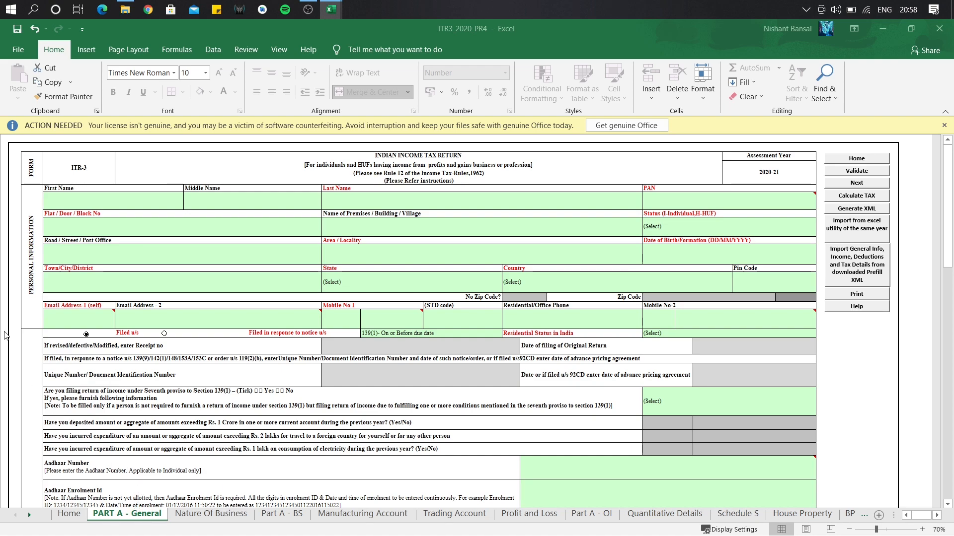
{"action": "left_click", "coordinate": [97, 196]}
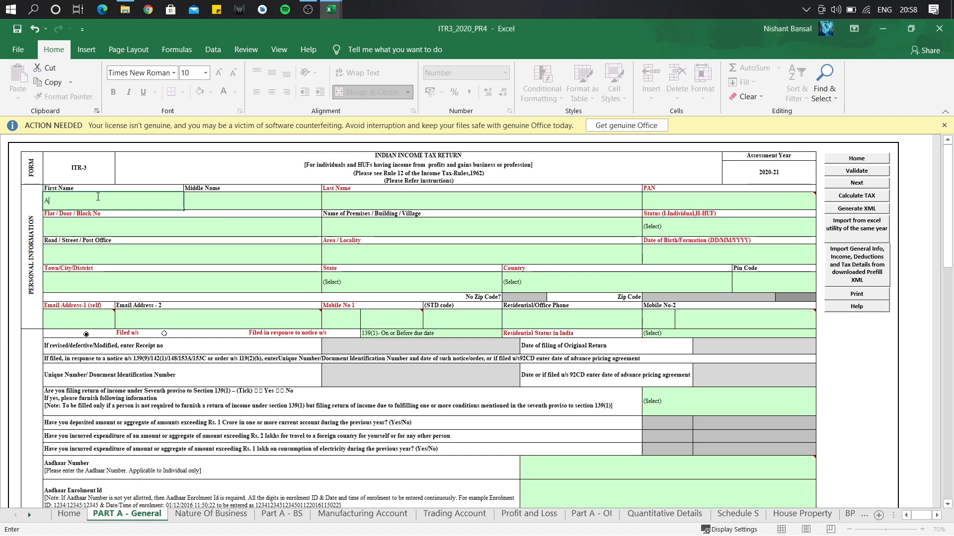
{"action": "key", "text": "Caps_Lock"}
{"action": "left_click", "coordinate": [237, 199]}
{"action": "key", "text": "Caps_Lock"}
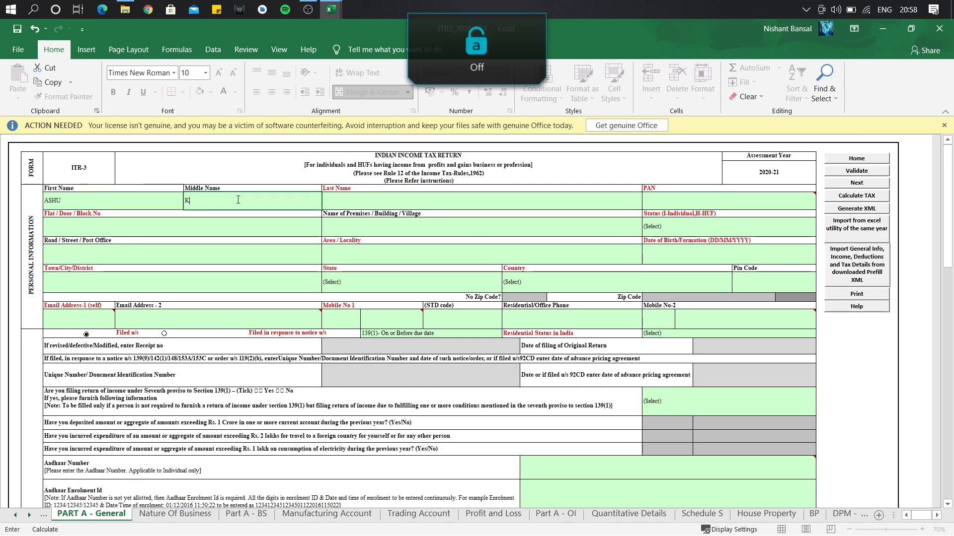
{"action": "left_click", "coordinate": [338, 198]}
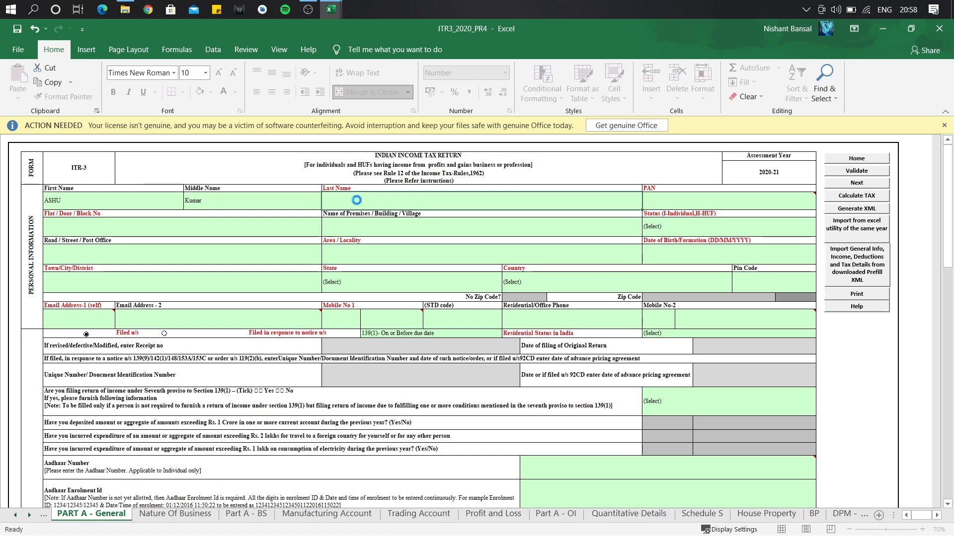
{"action": "key", "text": "Caps_Lock"}
{"action": "key", "text": "Caps_Lock"}
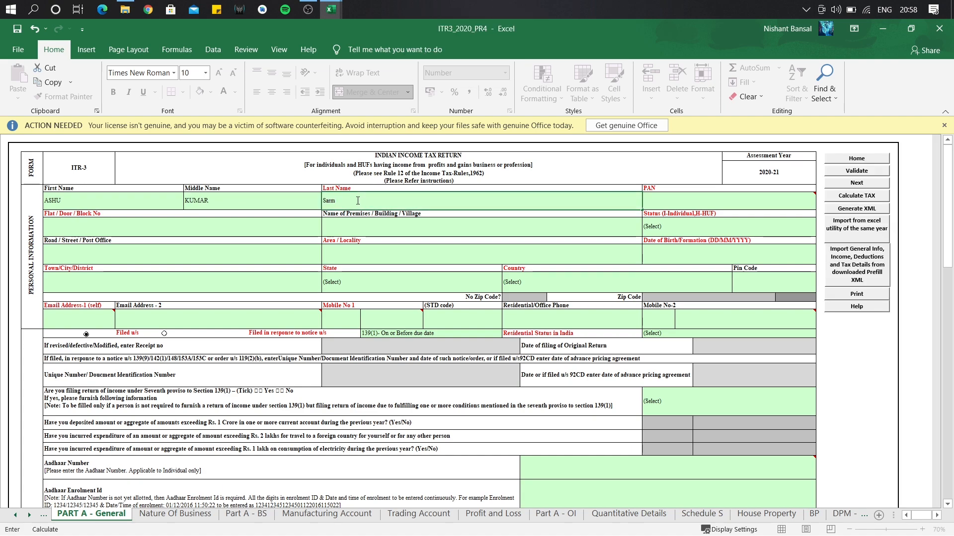
Enter the taxpayer's PAN and date of birth.
{"action": "left_click", "coordinate": [686, 198]}
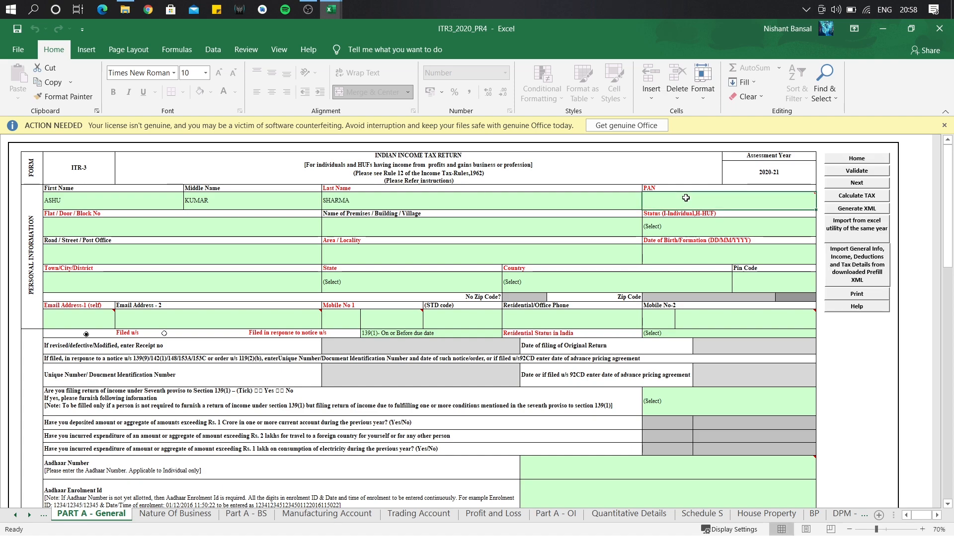
{"action": "key", "text": "Caps_Lock"}
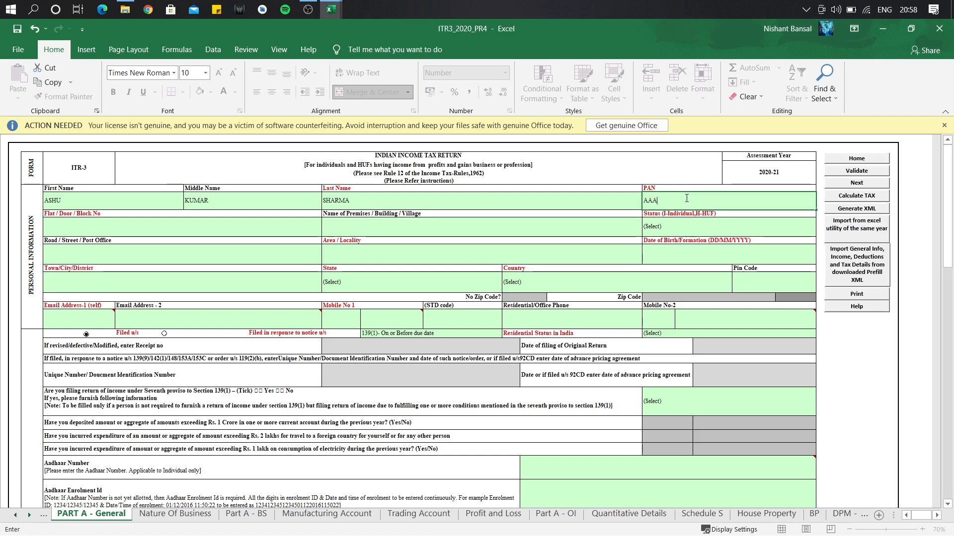
{"action": "left_click", "coordinate": [687, 252]}
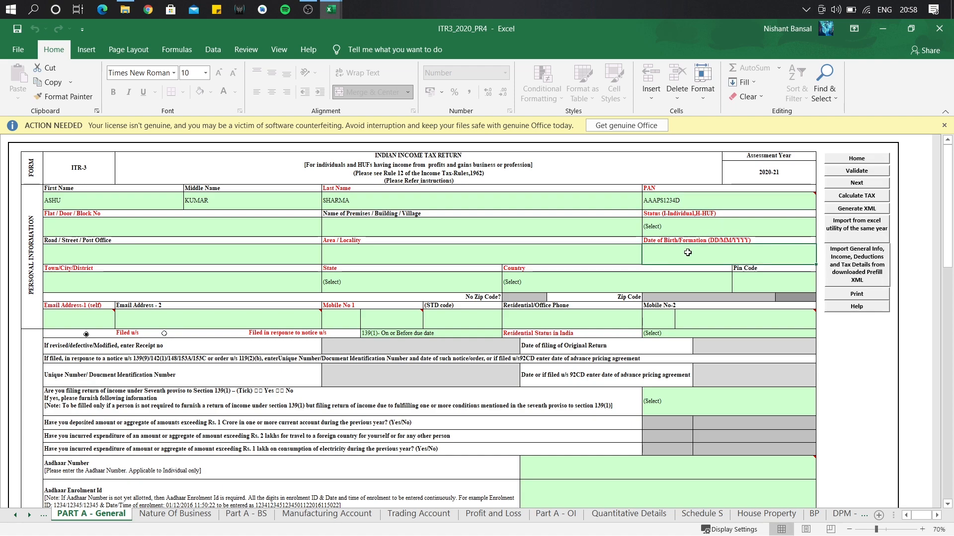
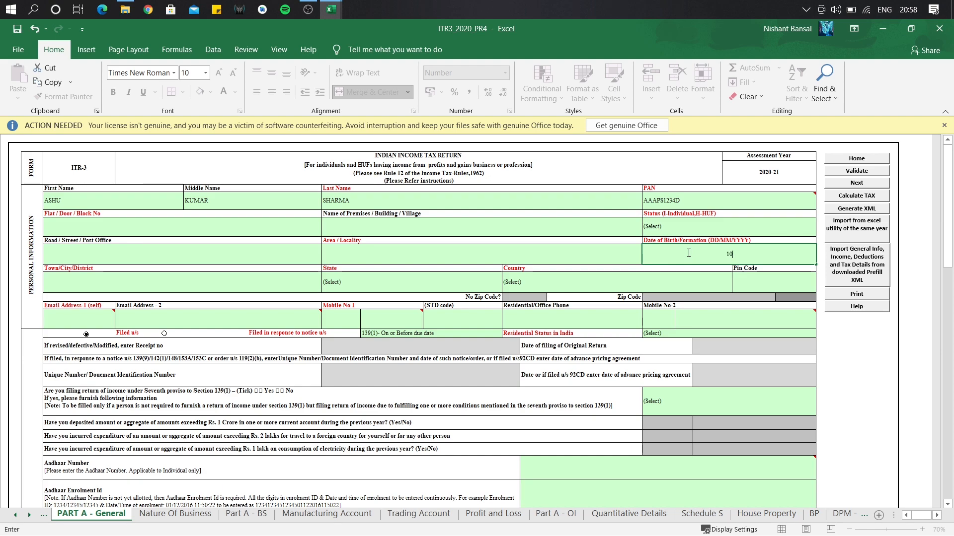
{"action": "left_click", "coordinate": [700, 228]}
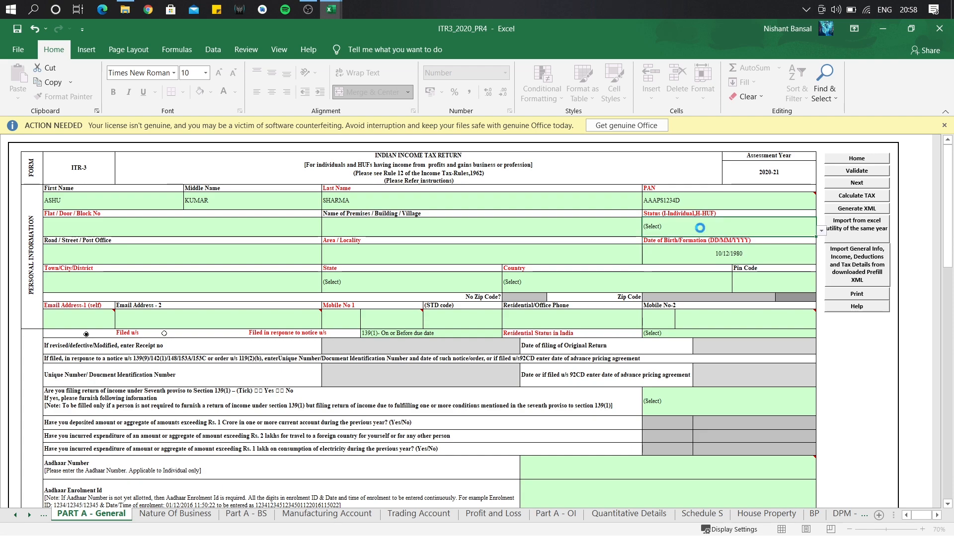
Set the assessee's status to I-INDIVIDUAL.
{"action": "left_click", "coordinate": [814, 234]}
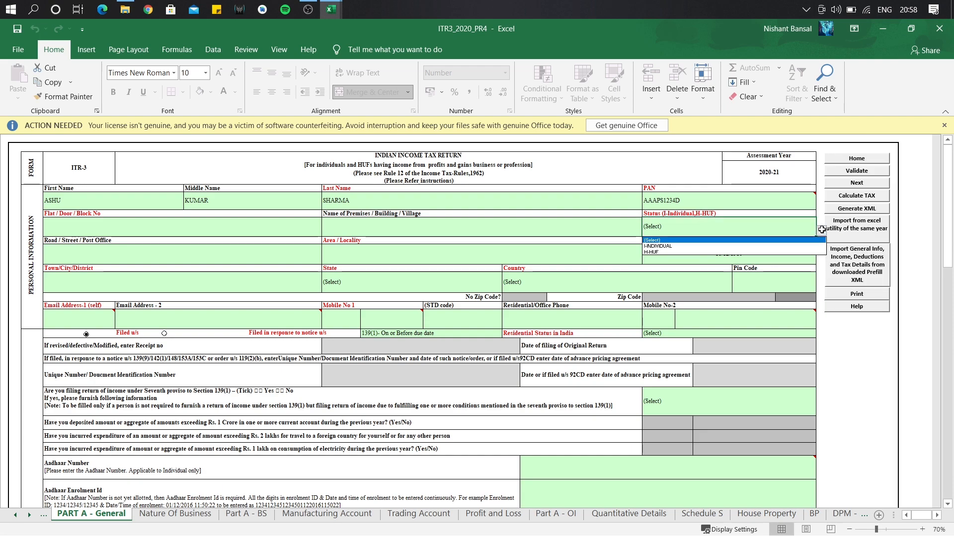
{"action": "left_click", "coordinate": [789, 247]}
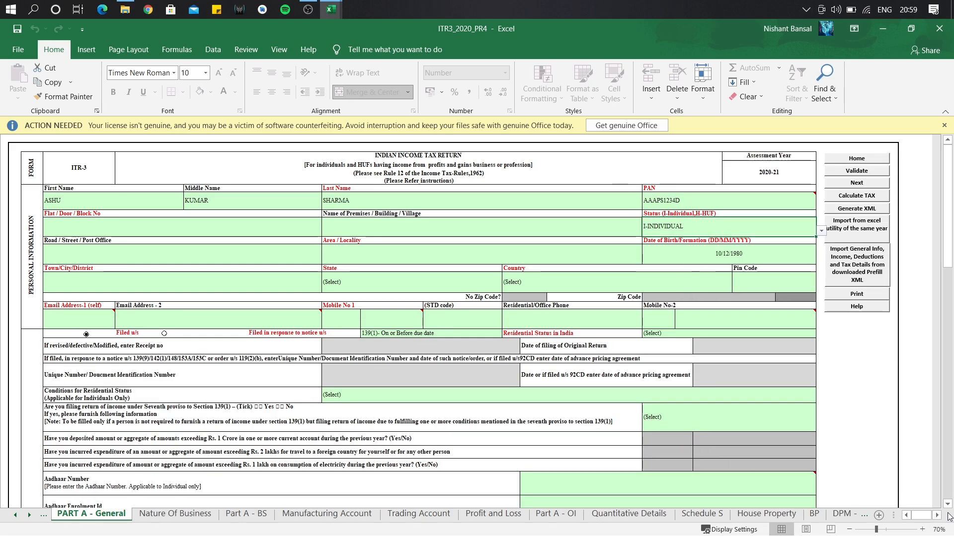
{"action": "left_click", "coordinate": [947, 504]}
{"action": "left_click", "coordinate": [947, 504]}
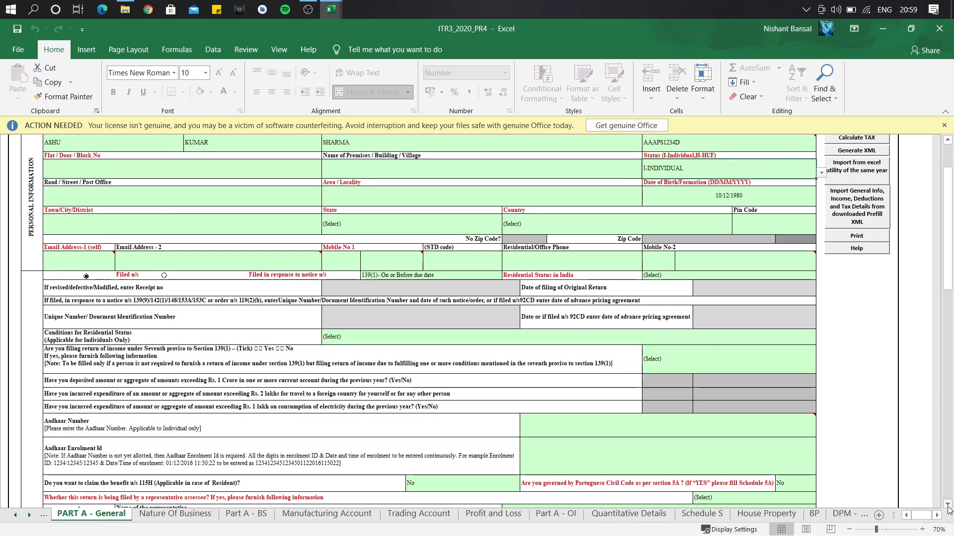
{"action": "left_click", "coordinate": [947, 503]}
{"action": "left_click", "coordinate": [947, 504]}
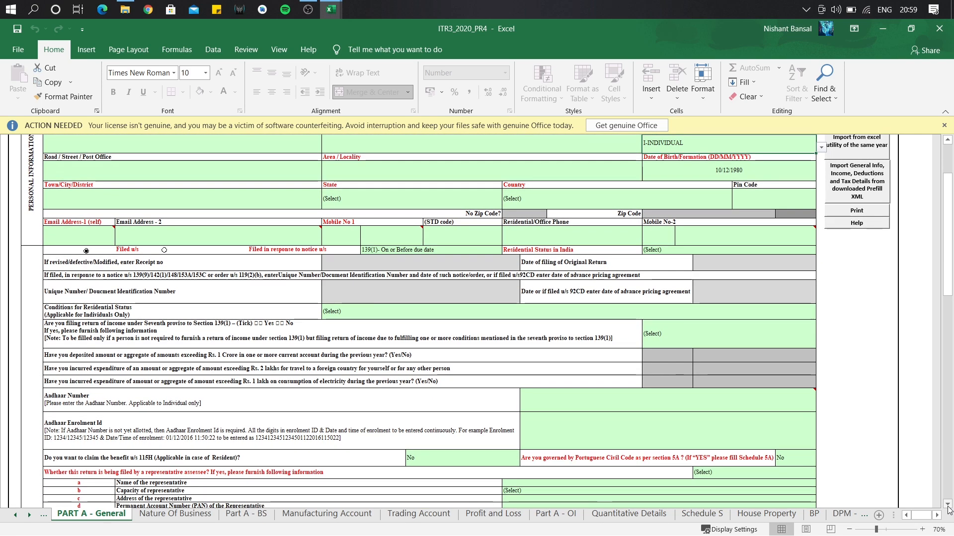
{"action": "left_click", "coordinate": [947, 504]}
Enter the taxpayer's Aadhaar number and return to the top of the form.
{"action": "left_click", "coordinate": [708, 380]}
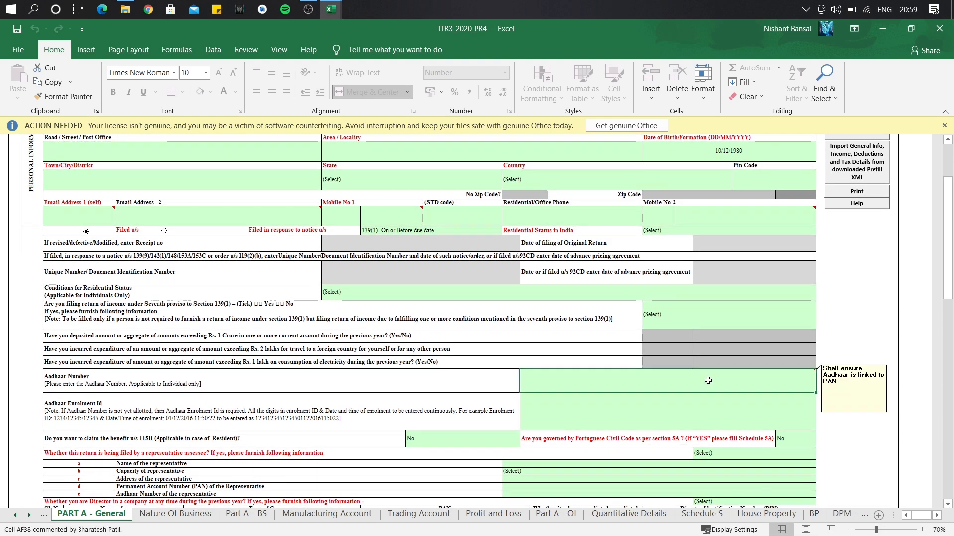
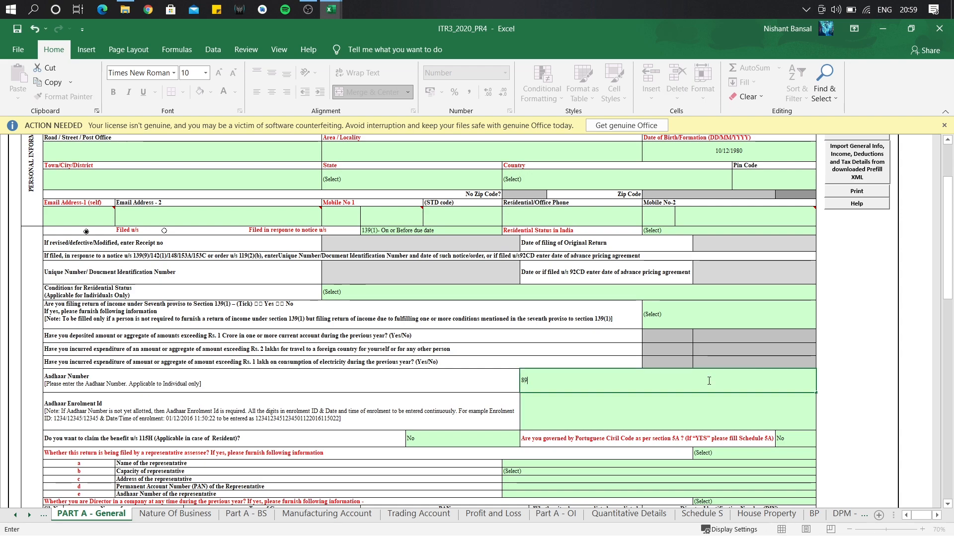
{"action": "key", "text": "Return"}
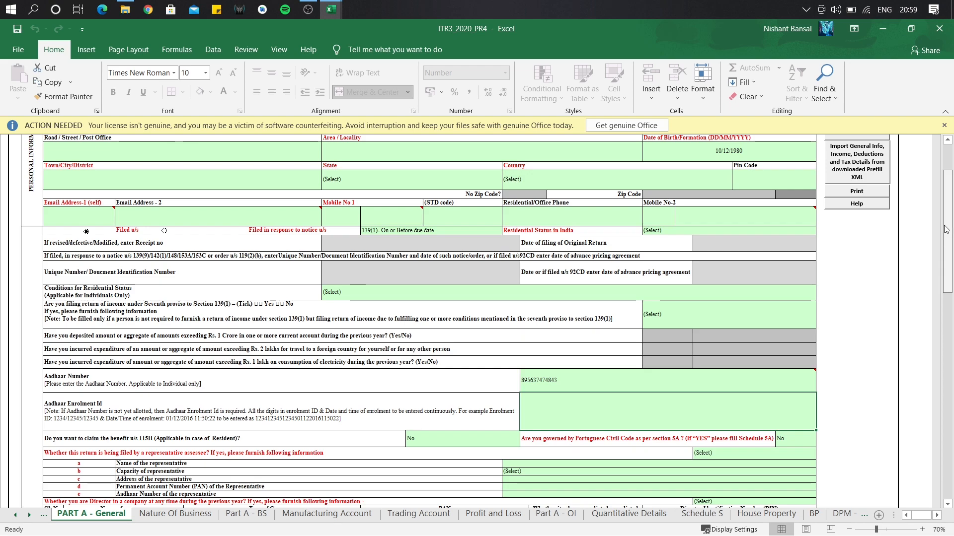
{"action": "scroll", "coordinate": [908, 297], "scroll_direction": "up", "scroll_amount": 3}
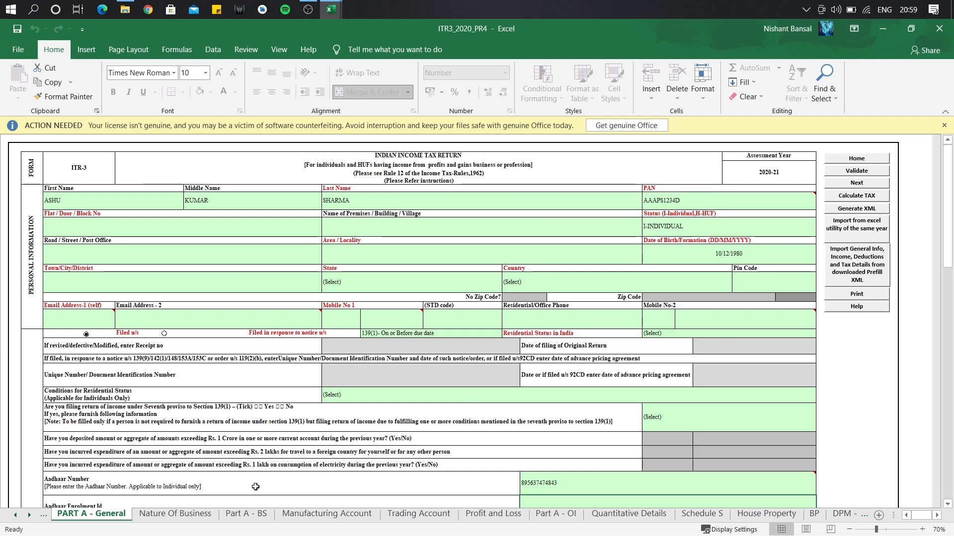
On Nature Of Business, choose 04024-Manufacture of textiles (other than by handloom) for row 1.
{"action": "left_click", "coordinate": [201, 517]}
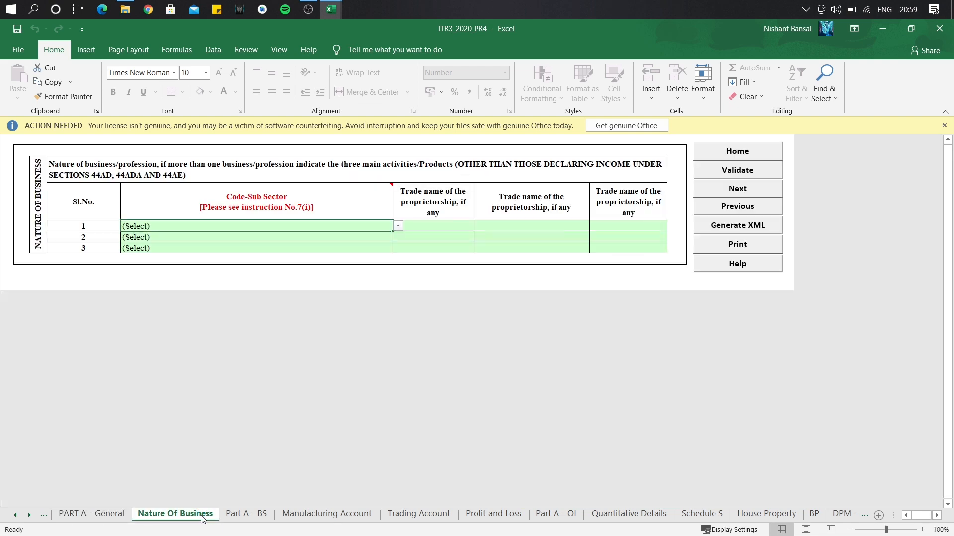
{"action": "left_click", "coordinate": [398, 228]}
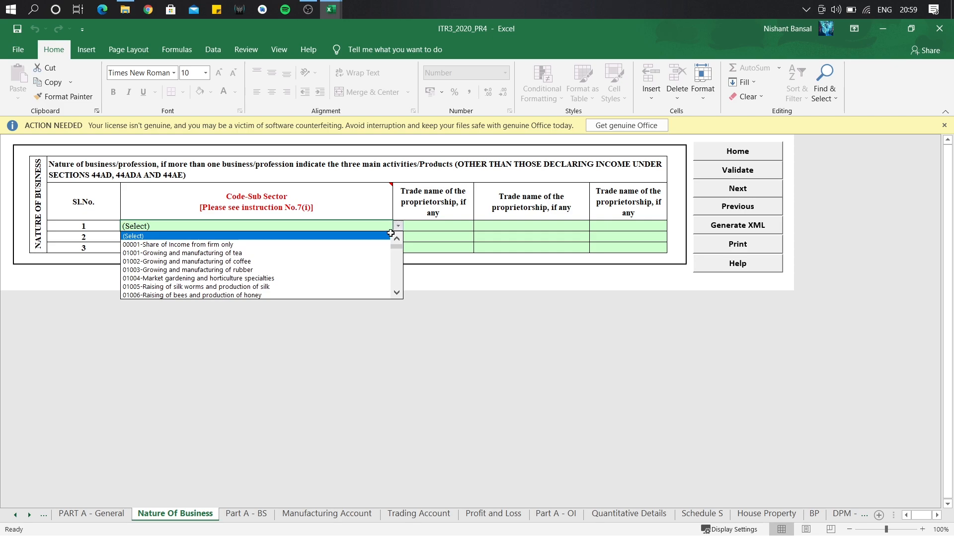
{"action": "left_click_drag", "start_coordinate": [398, 290], "coordinate": [399, 292]}
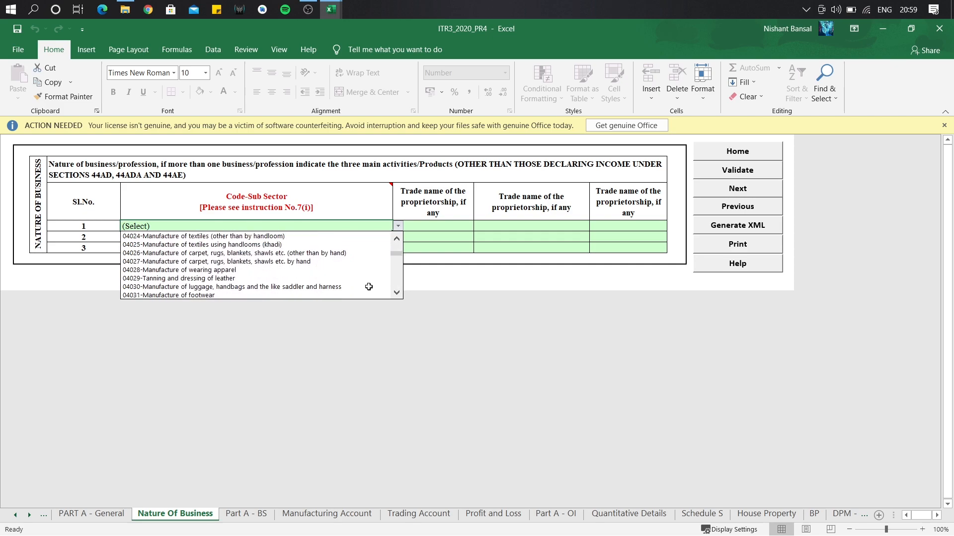
{"action": "left_click", "coordinate": [321, 236]}
{"action": "left_click", "coordinate": [440, 225]}
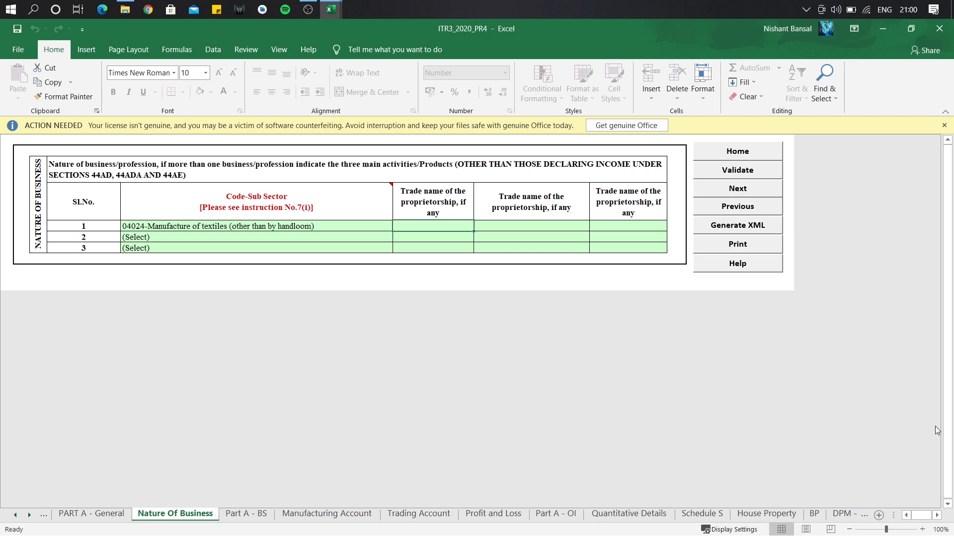
{"action": "left_click", "coordinate": [315, 514]}
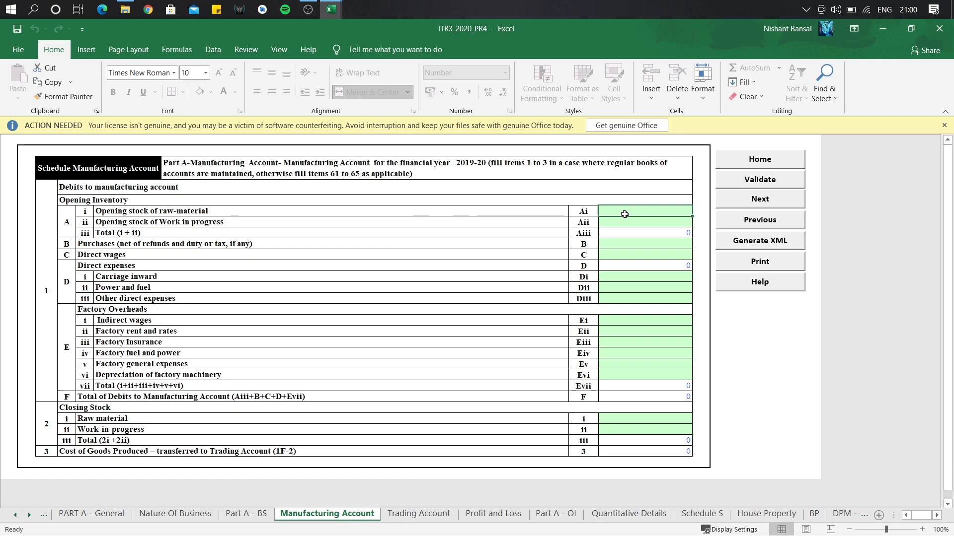
Enter opening raw-material stock 1400000, purchases 20000000 and power and fuel 200000.
{"action": "type", "text": "1400000"}
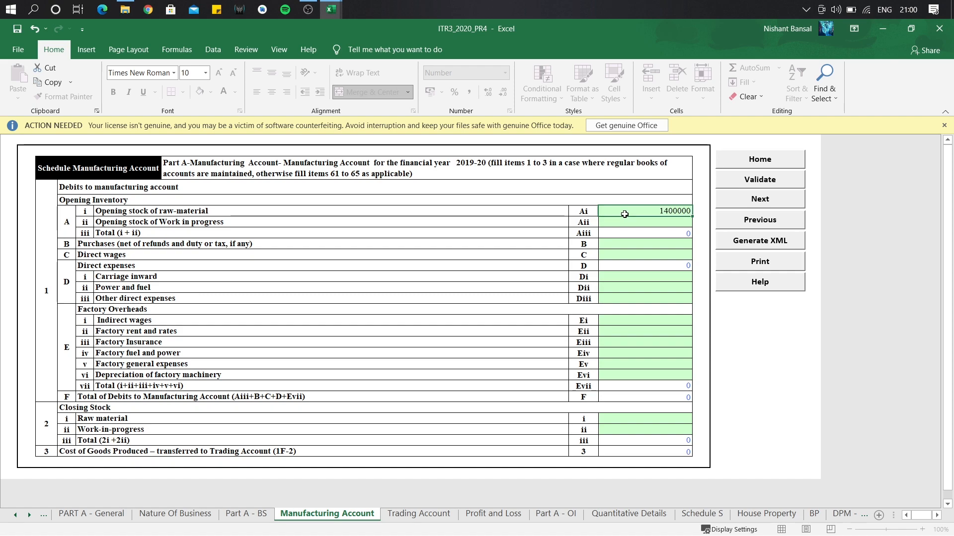
{"action": "key", "text": "Return"}
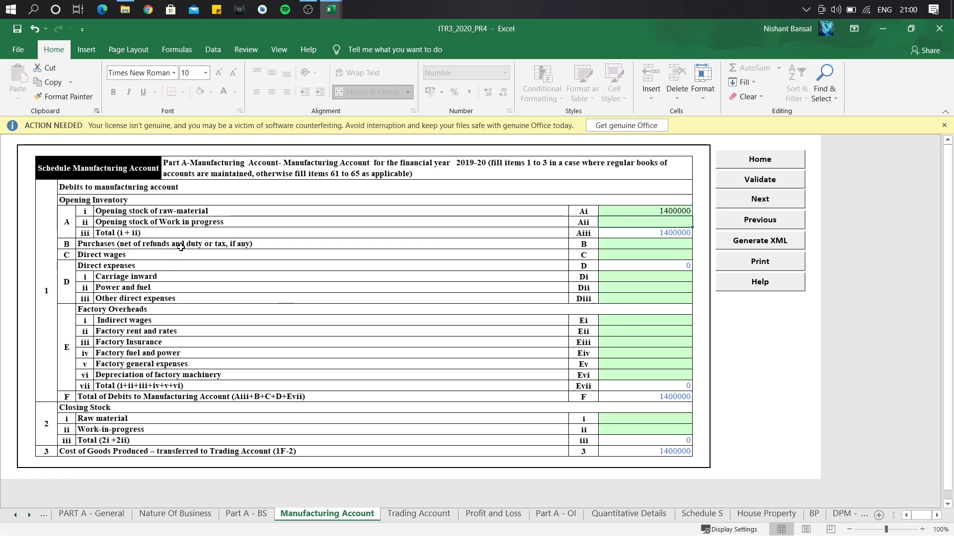
{"action": "left_click", "coordinate": [671, 243]}
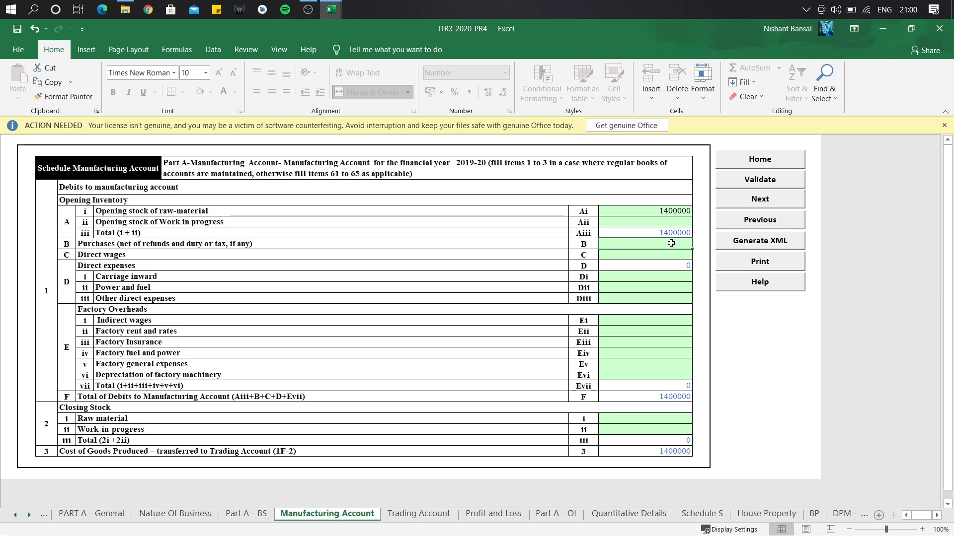
{"action": "type", "text": "20000000"}
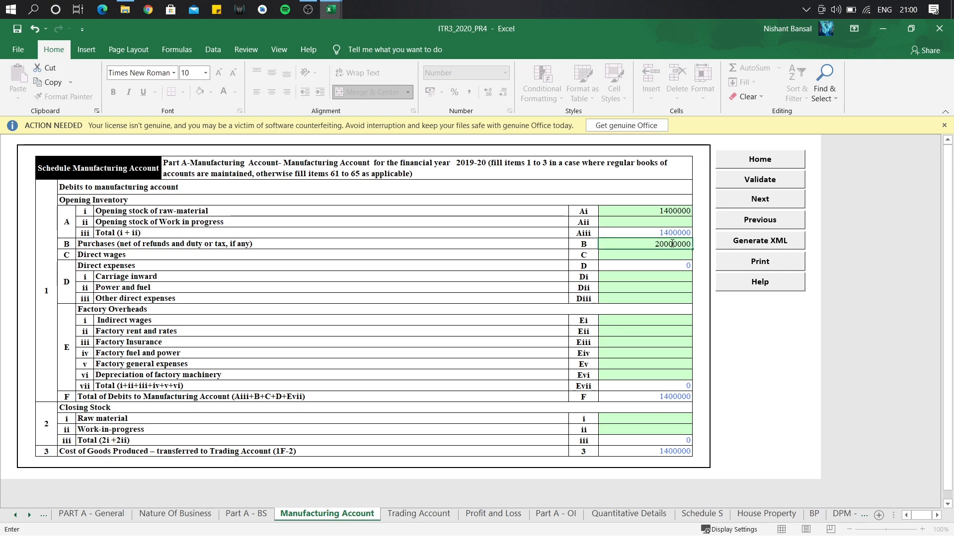
{"action": "key", "text": "Return"}
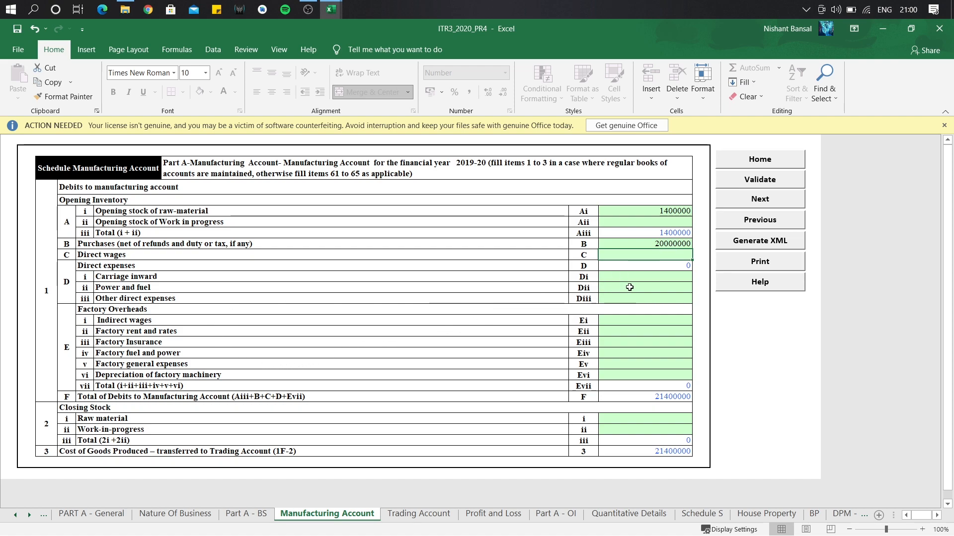
{"action": "left_click", "coordinate": [629, 288]}
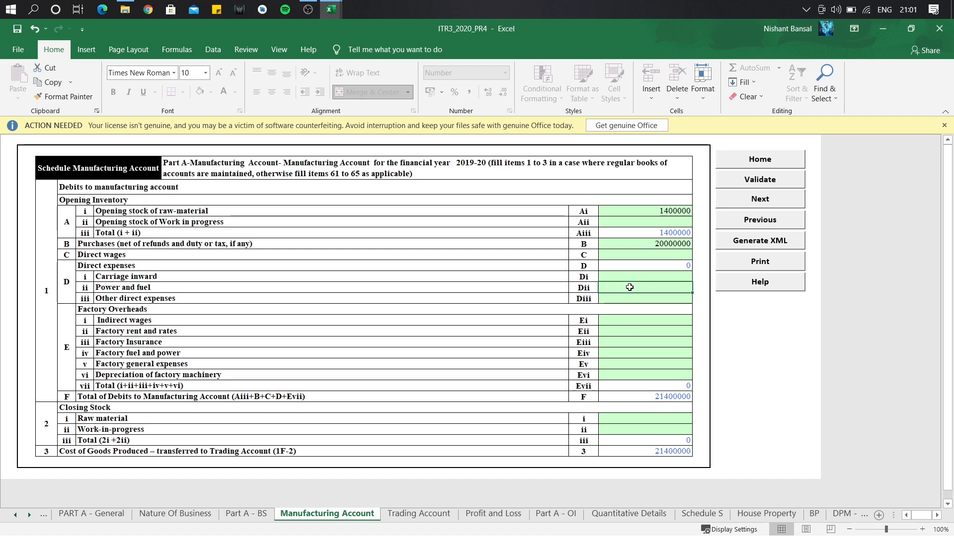
{"action": "type", "text": "200000"}
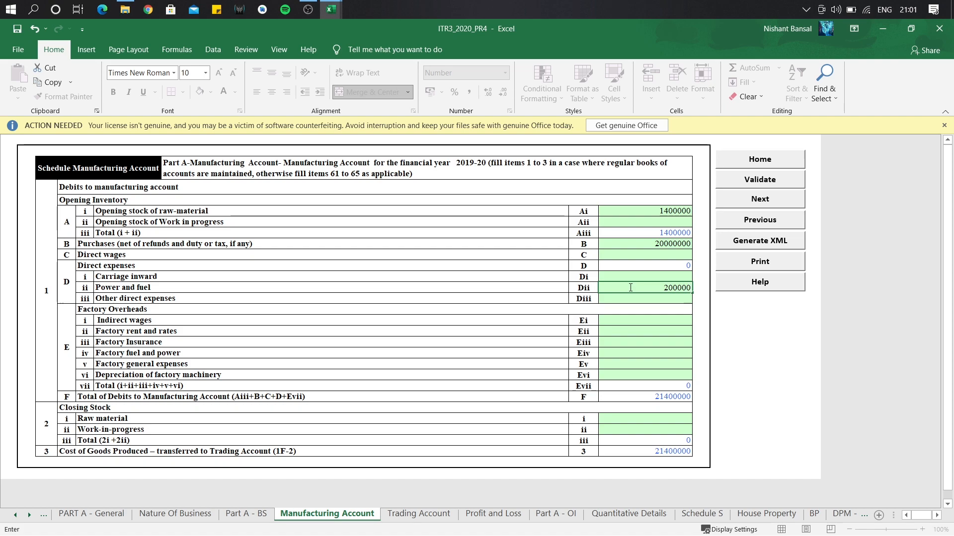
{"action": "key", "text": "Return"}
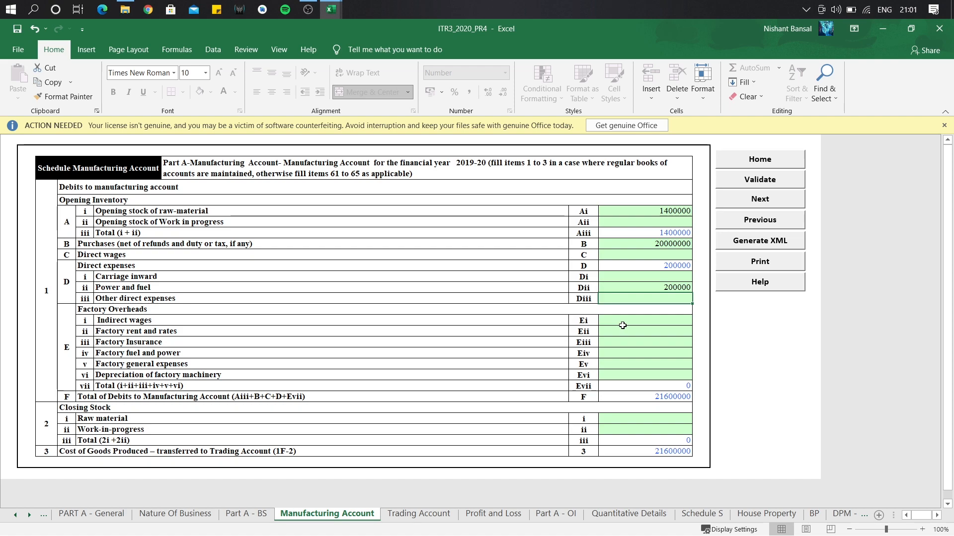
Enter indirect wages 1000000 and closing raw-material stock 400000, bringing cost of goods produced to 22200000.
{"action": "left_click", "coordinate": [631, 323]}
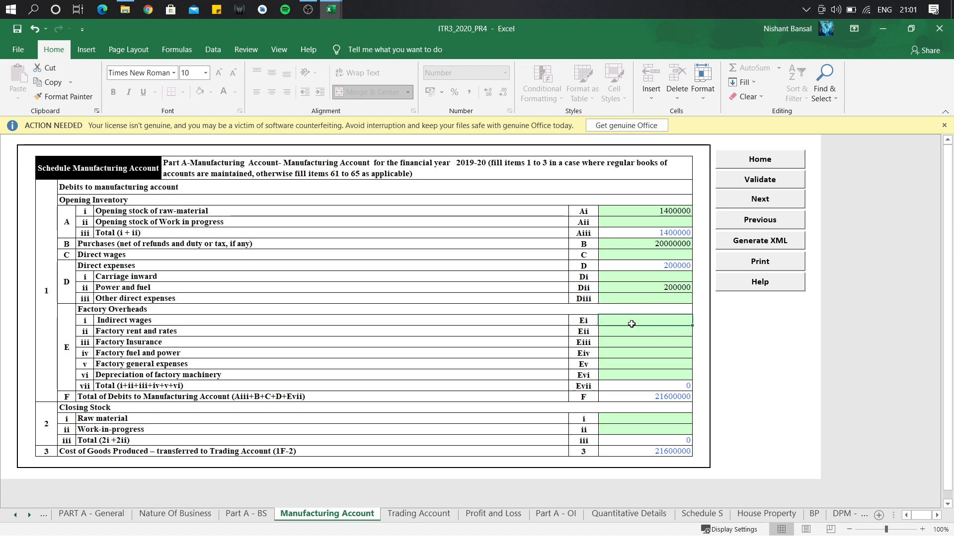
{"action": "type", "text": "1000000"}
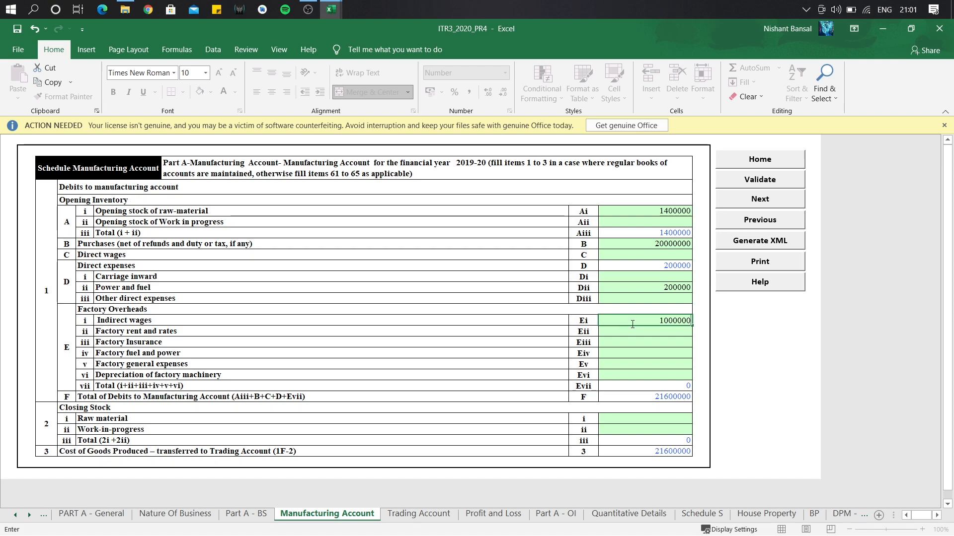
{"action": "key", "text": "Return"}
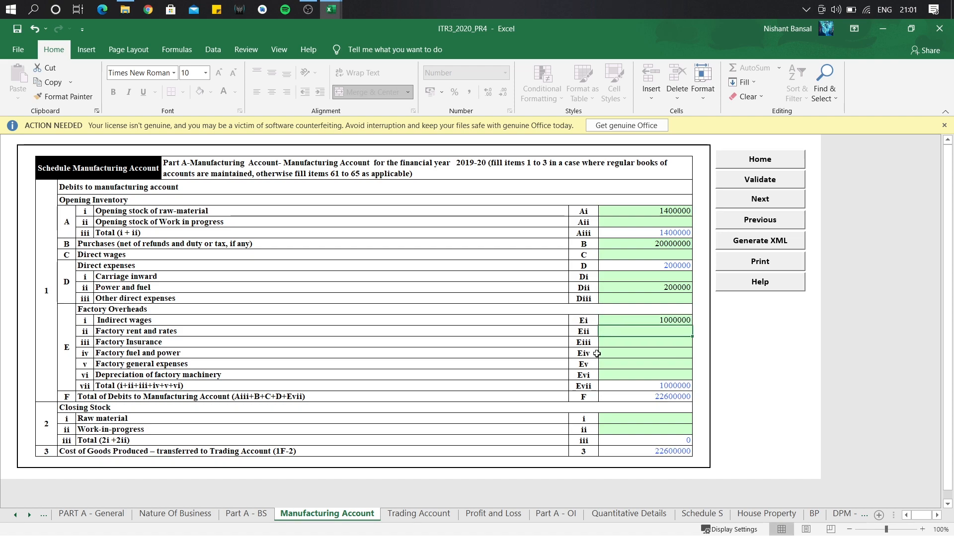
{"action": "left_click", "coordinate": [649, 419]}
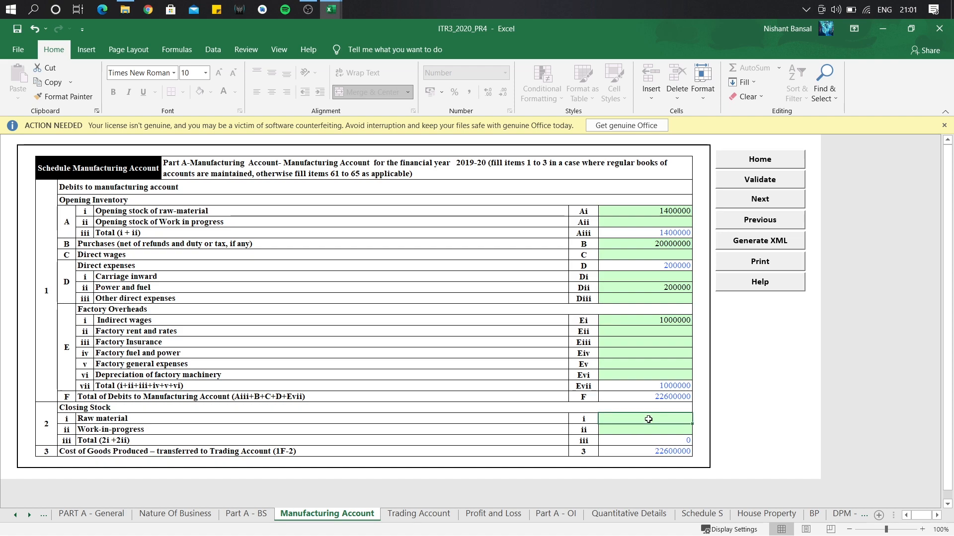
{"action": "type", "text": "400000"}
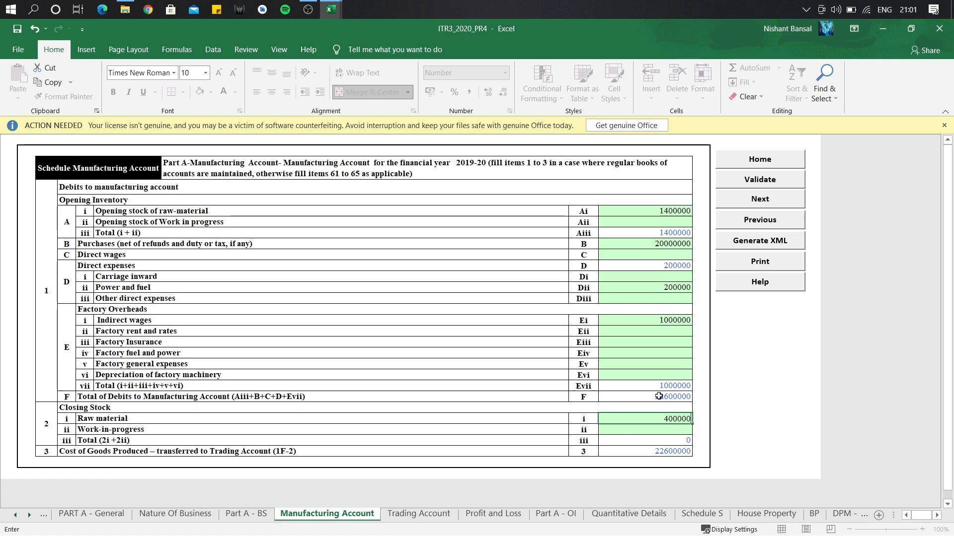
{"action": "key", "text": "Return"}
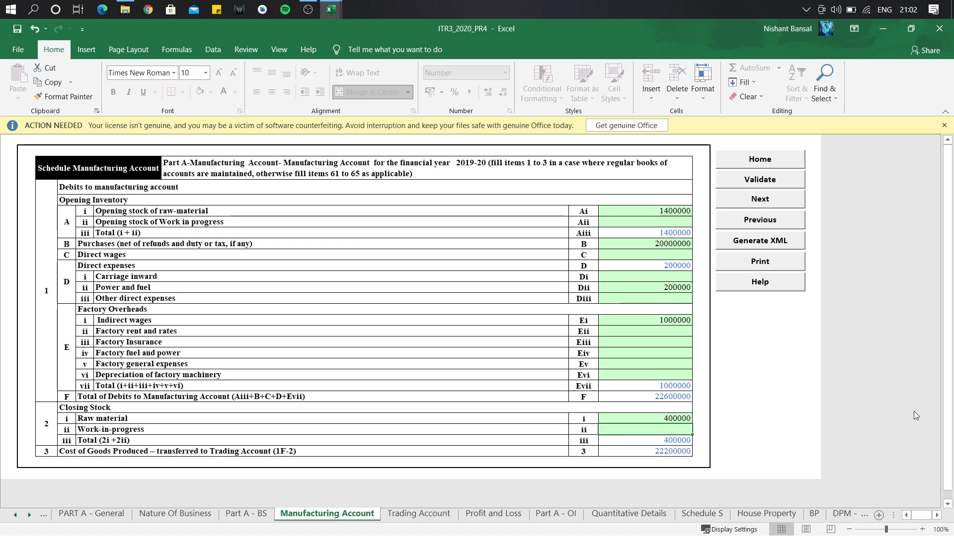
{"action": "left_click", "coordinate": [949, 506]}
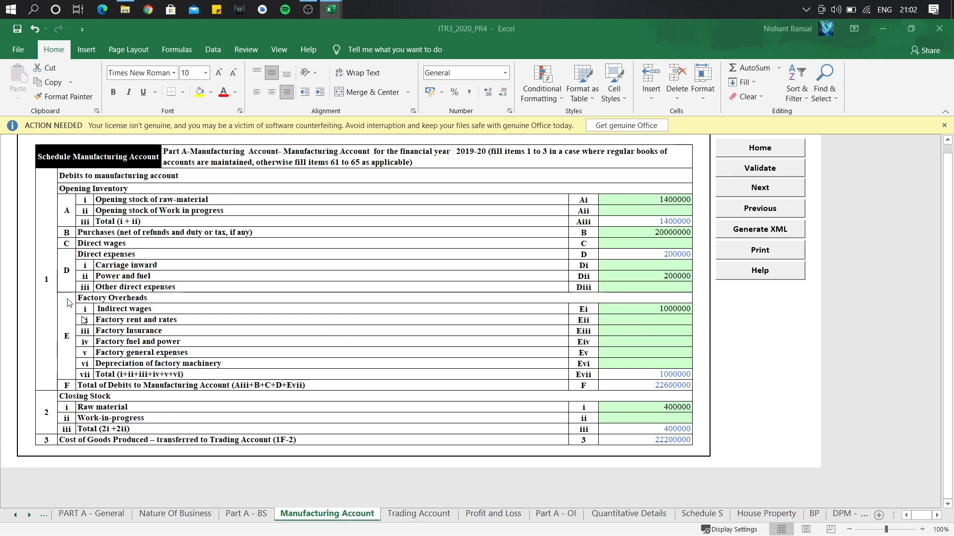
Bring up the blank Trading Account schedule for financial year 2019-20.
{"action": "left_click", "coordinate": [426, 515]}
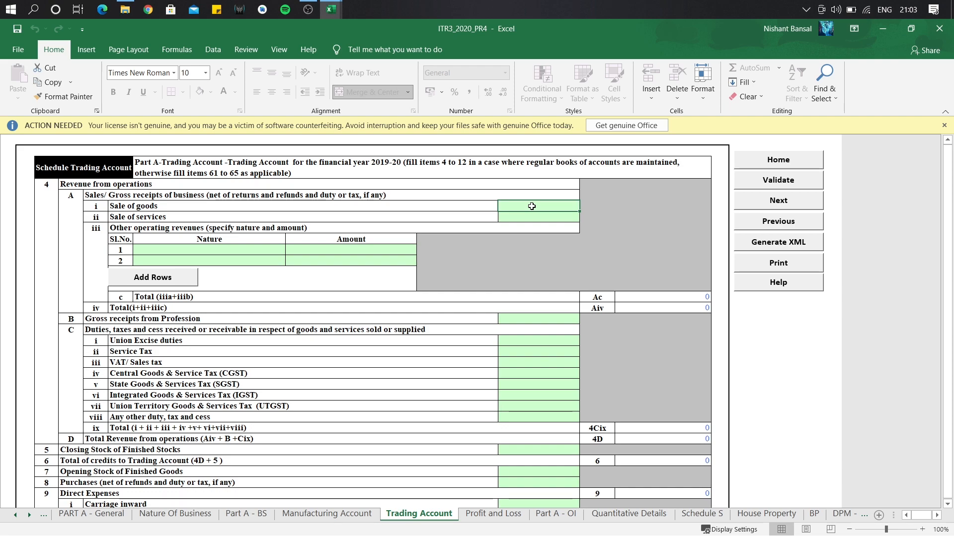
Enter sale of goods 40000000 and the sale of services amount.
{"action": "type", "text": "40000000"}
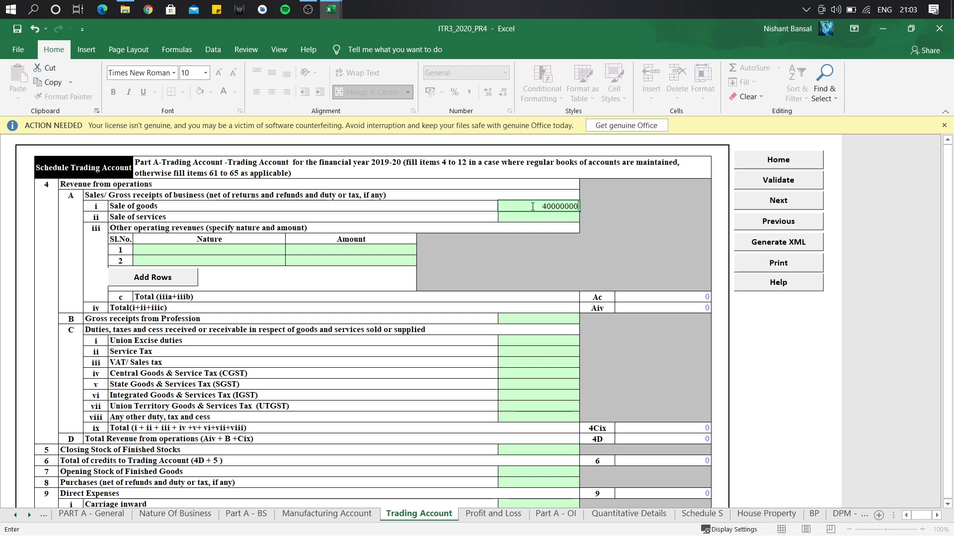
{"action": "left_click", "coordinate": [528, 215]}
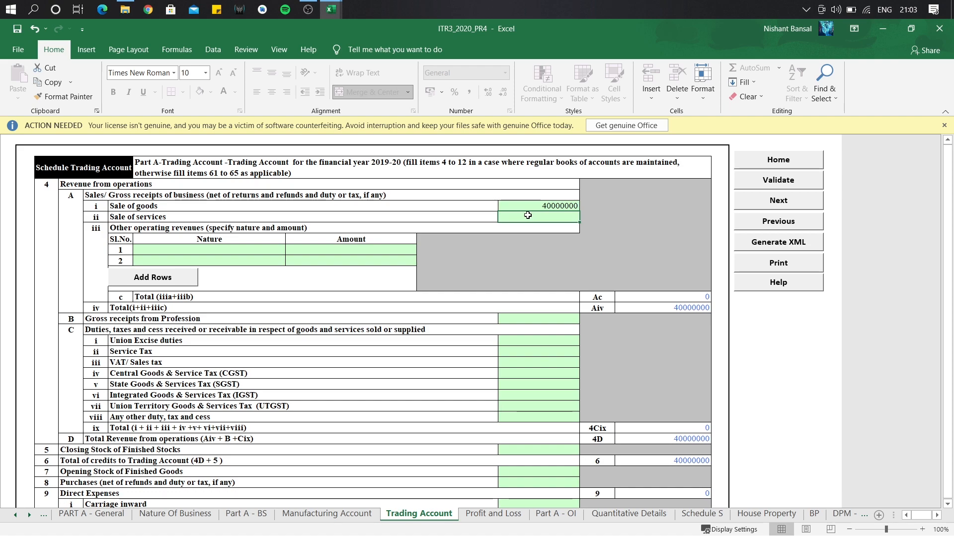
{"action": "type", "text": "5500000"}
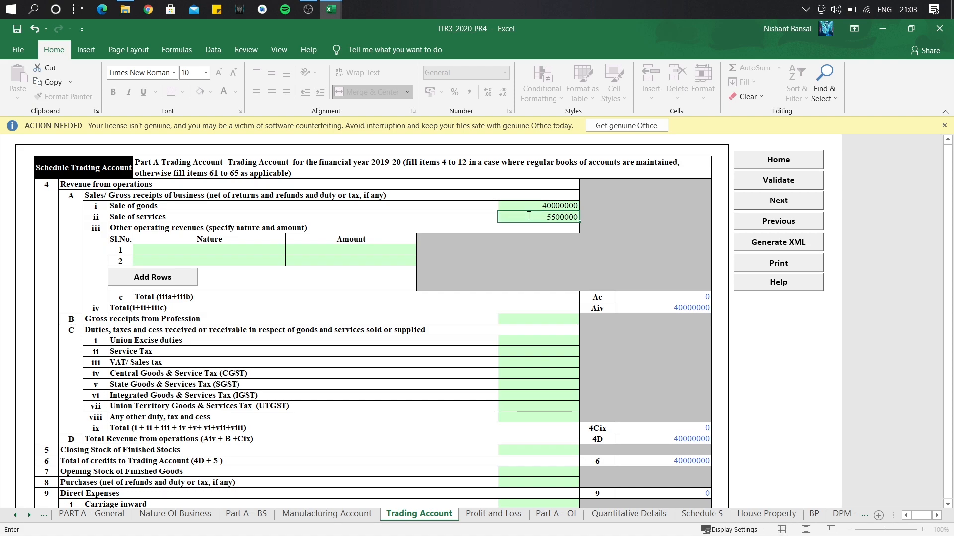
{"action": "key", "text": "Return"}
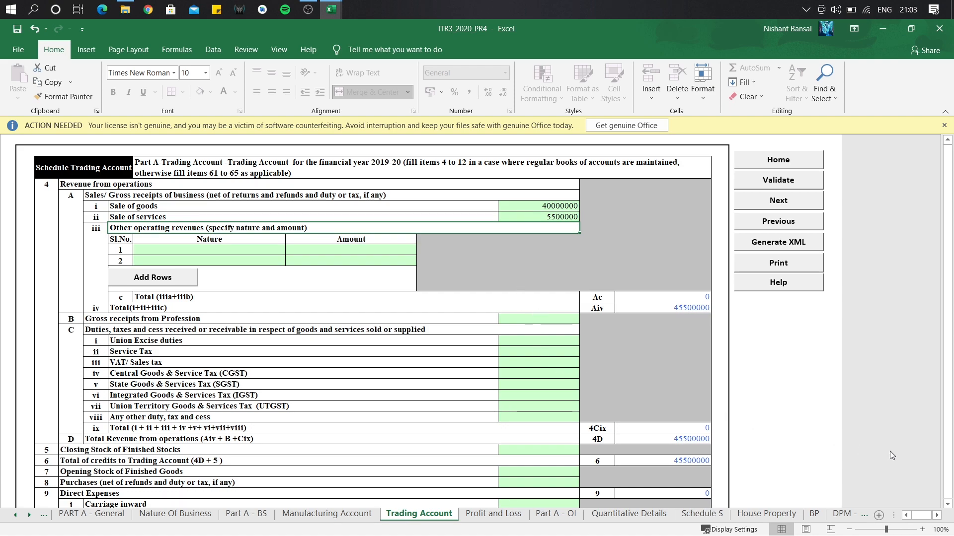
Enter IGST 2400000 and closing stock of finished stocks 600000.
{"action": "scroll", "coordinate": [615, 467], "scroll_direction": "down", "scroll_amount": 2}
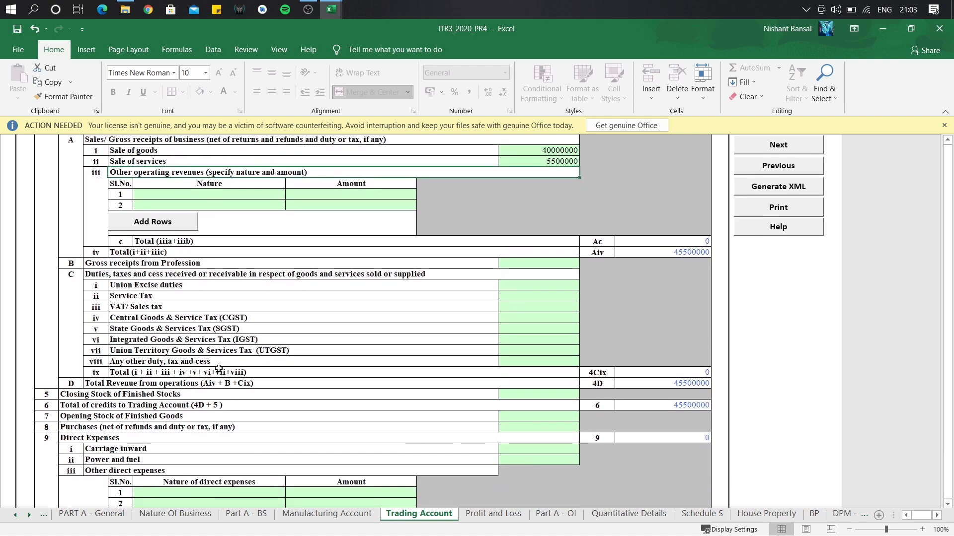
{"action": "left_click", "coordinate": [542, 341]}
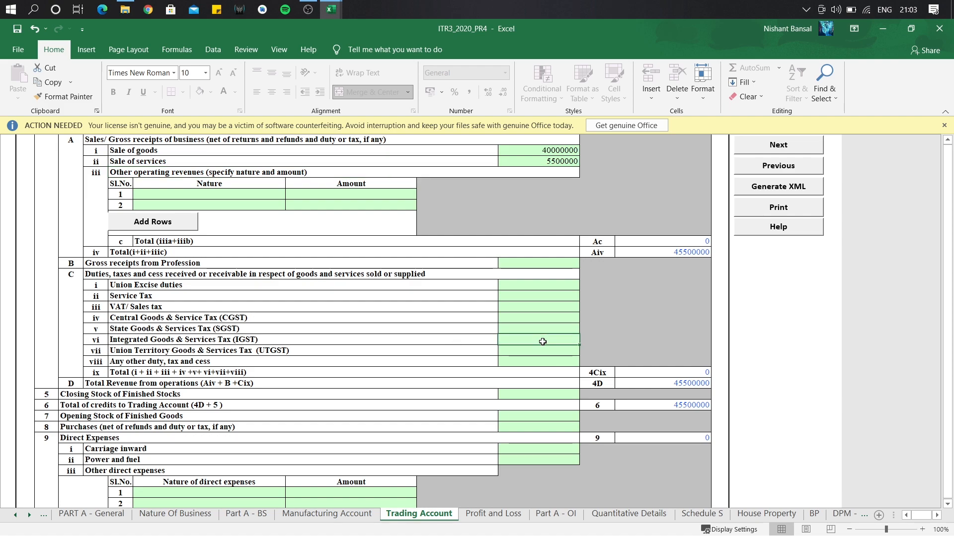
{"action": "type", "text": "2400000"}
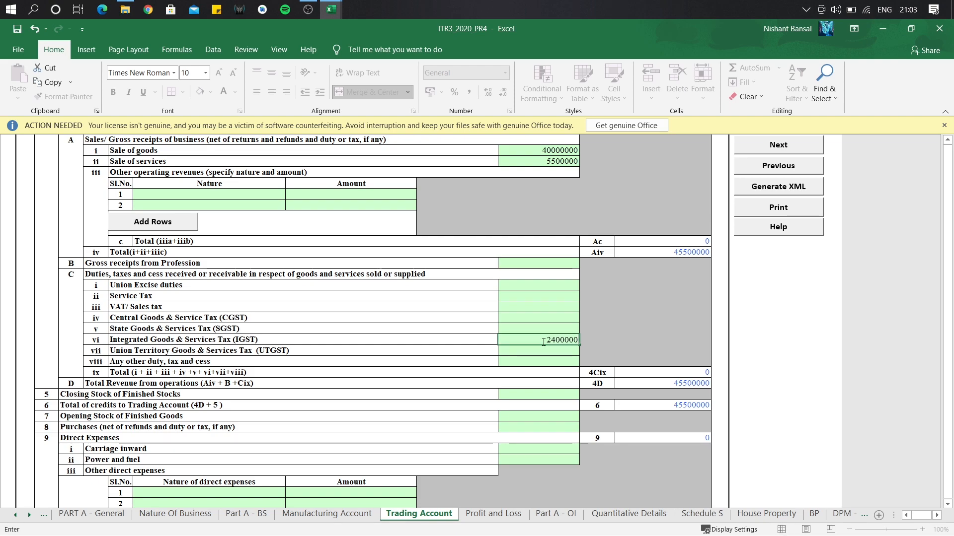
{"action": "key", "text": "Return"}
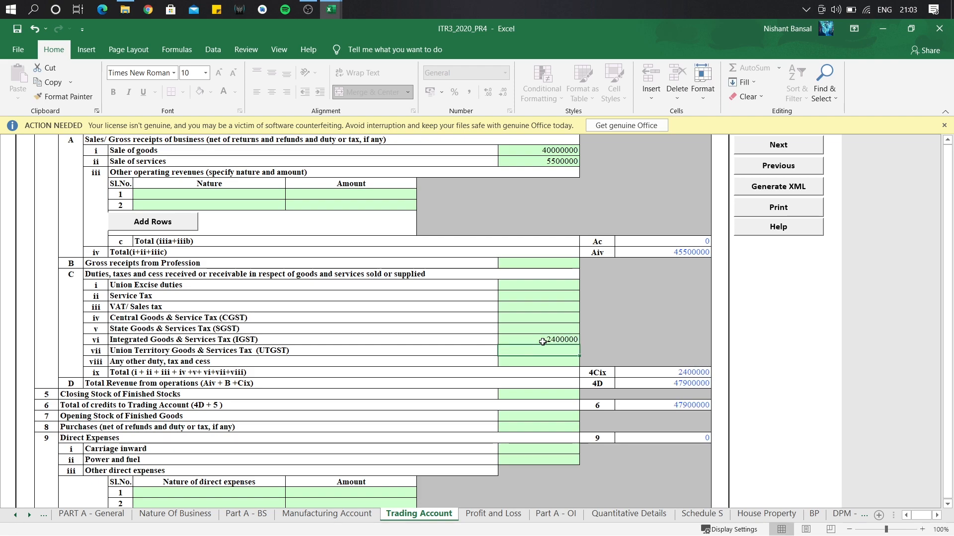
{"action": "left_click", "coordinate": [529, 394]}
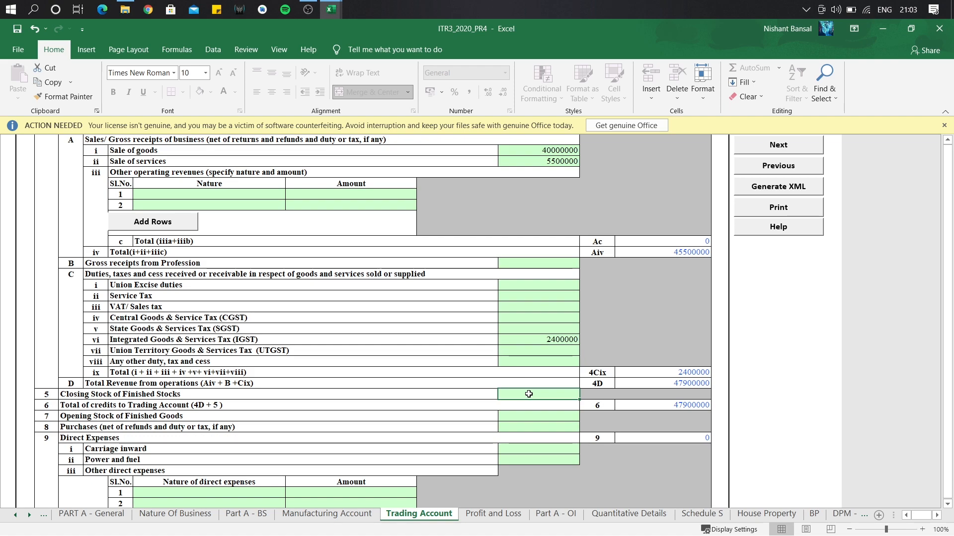
{"action": "type", "text": "600000"}
{"action": "key", "text": "Return"}
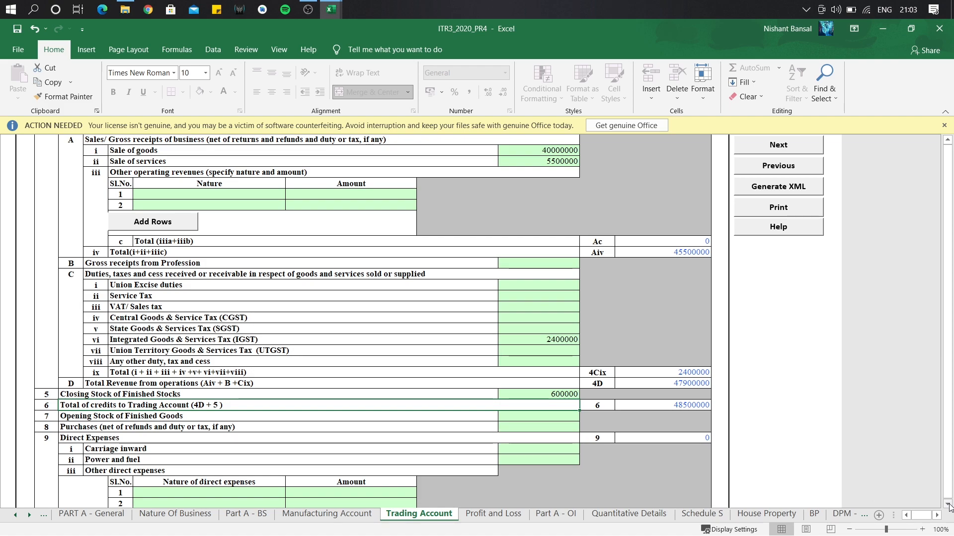
Enter carriage inward of 400000 in the Trading Account.
{"action": "left_click", "coordinate": [949, 505]}
{"action": "left_click", "coordinate": [949, 506]}
{"action": "left_click", "coordinate": [948, 505]}
{"action": "left_click", "coordinate": [949, 506]}
{"action": "left_click", "coordinate": [949, 505]}
{"action": "left_click", "coordinate": [949, 505]}
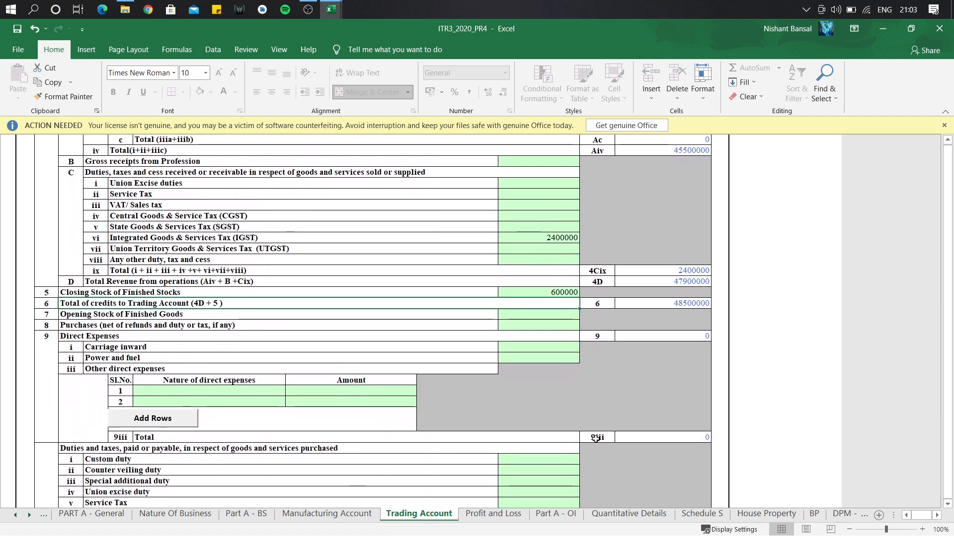
{"action": "left_click", "coordinate": [527, 348]}
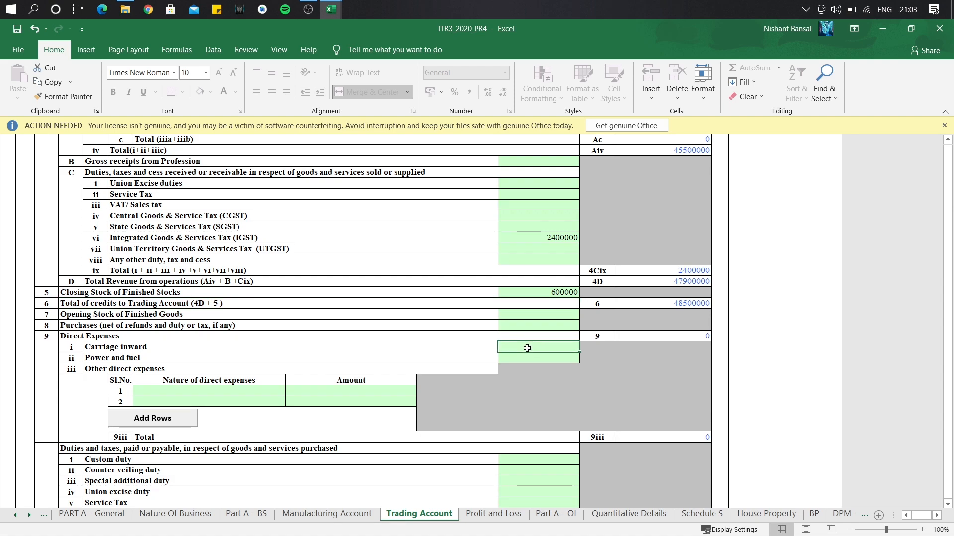
{"action": "type", "text": "400000"}
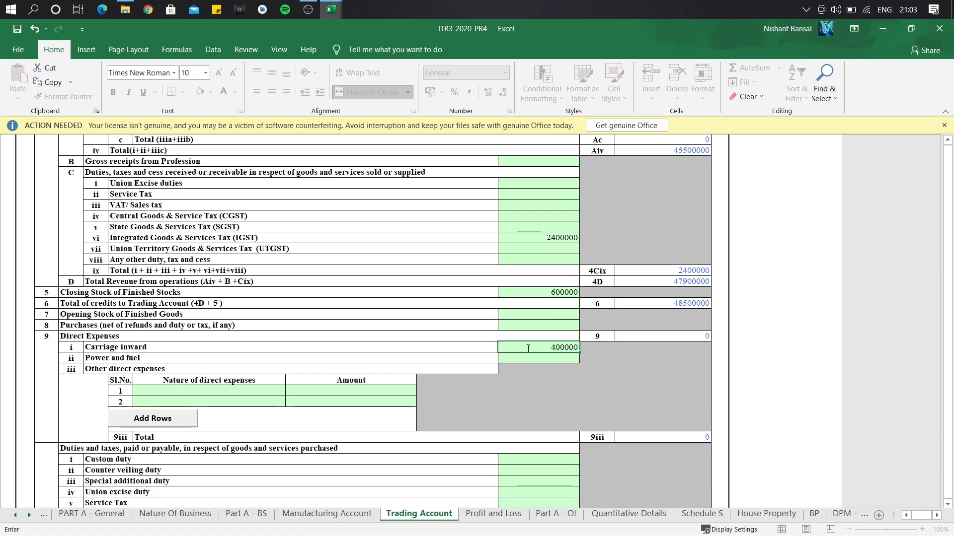
{"action": "key", "text": "Return"}
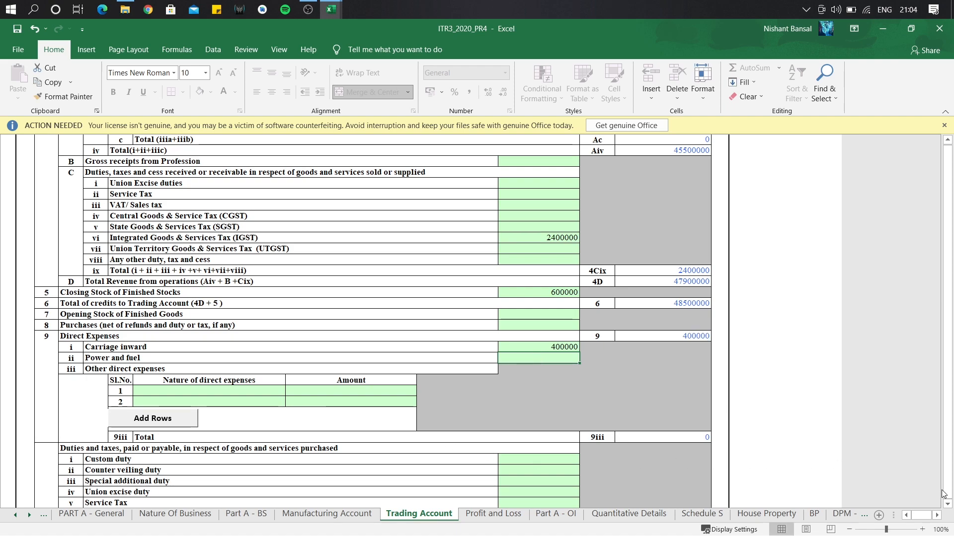
Enter IGST on purchases of 1000000 and purchases of 1500000.
{"action": "left_click", "coordinate": [948, 506]}
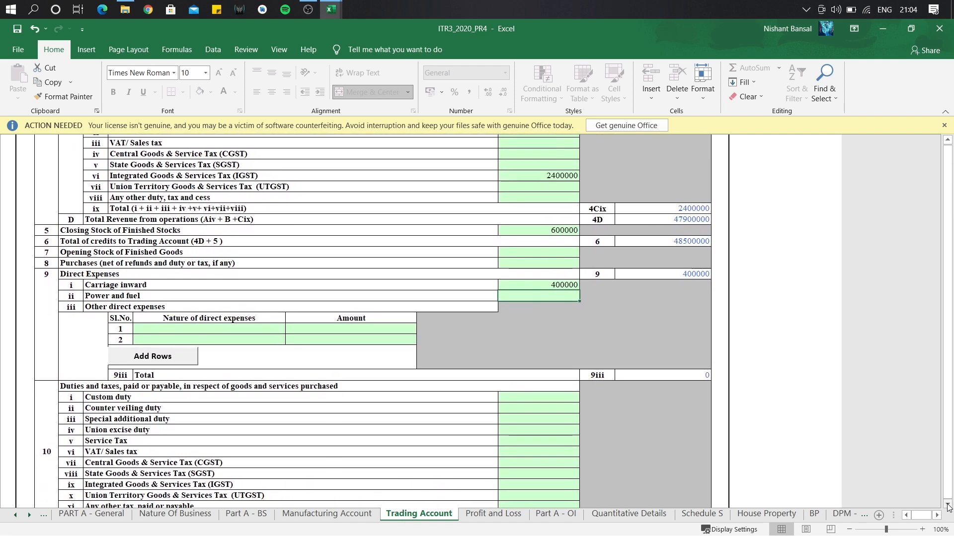
{"action": "left_click", "coordinate": [948, 506]}
{"action": "left_click", "coordinate": [949, 506]}
{"action": "left_click", "coordinate": [949, 506]}
{"action": "left_click", "coordinate": [948, 506]}
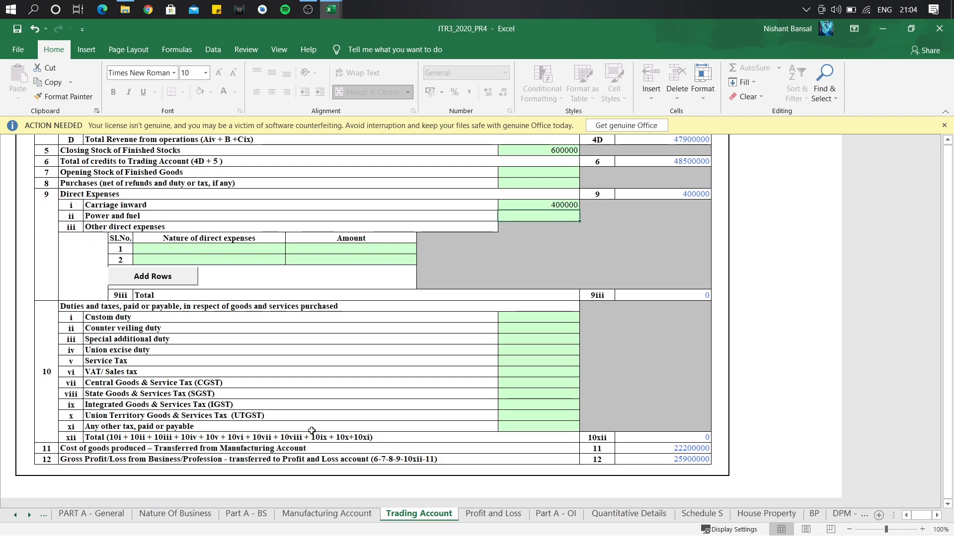
{"action": "left_click", "coordinate": [536, 405]}
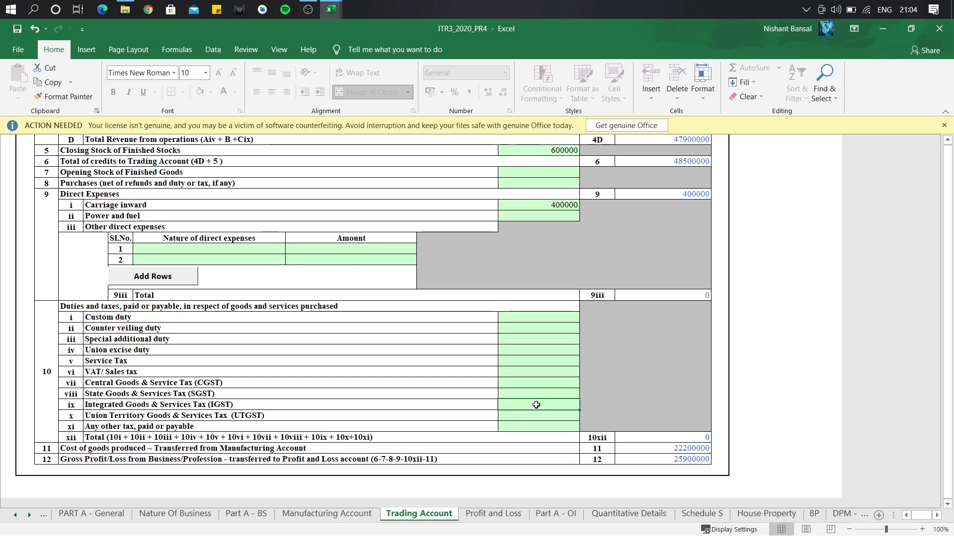
{"action": "type", "text": "1000000"}
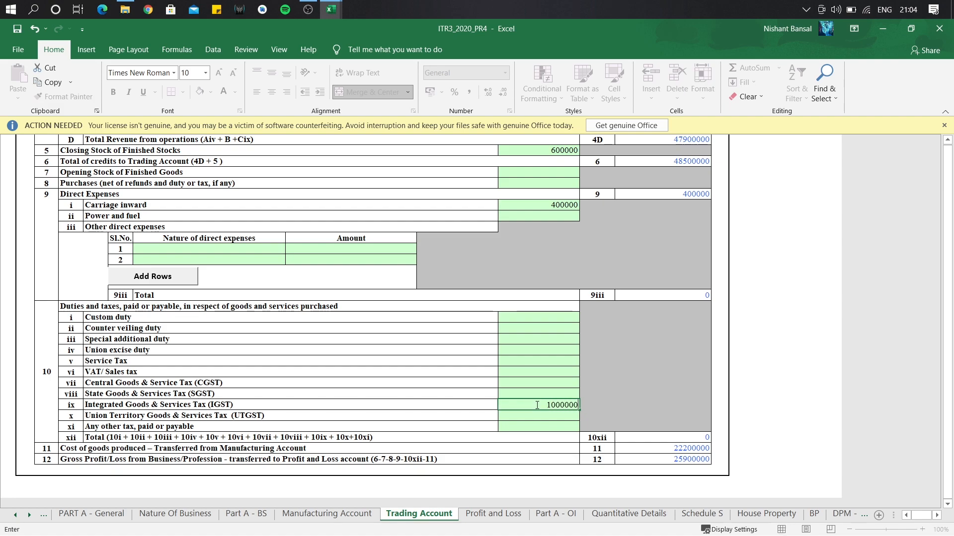
{"action": "key", "text": "Return"}
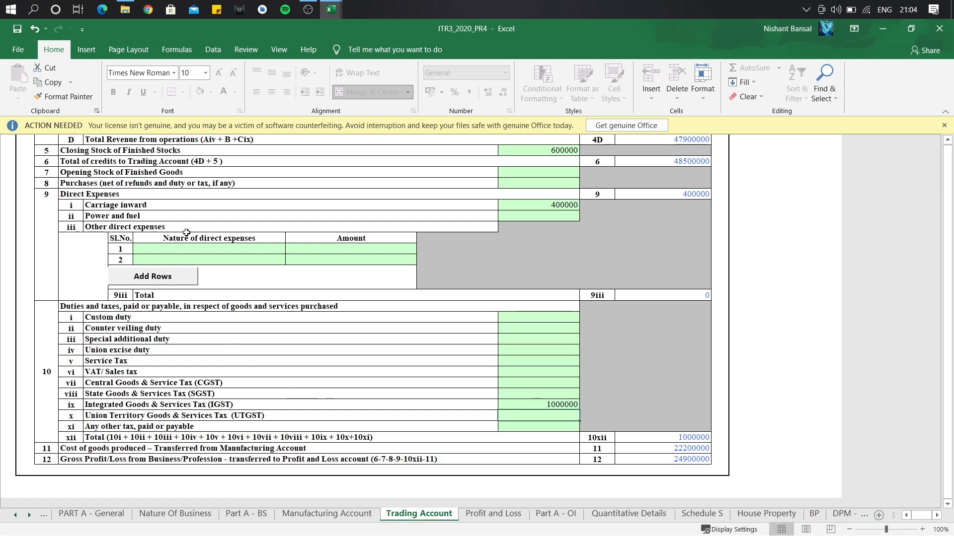
{"action": "left_click", "coordinate": [543, 182]}
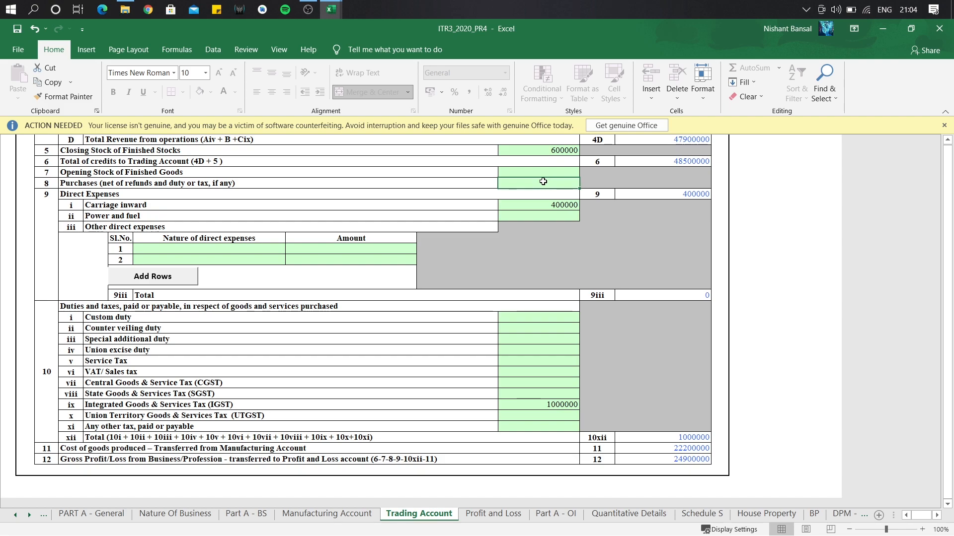
{"action": "type", "text": "1500000"}
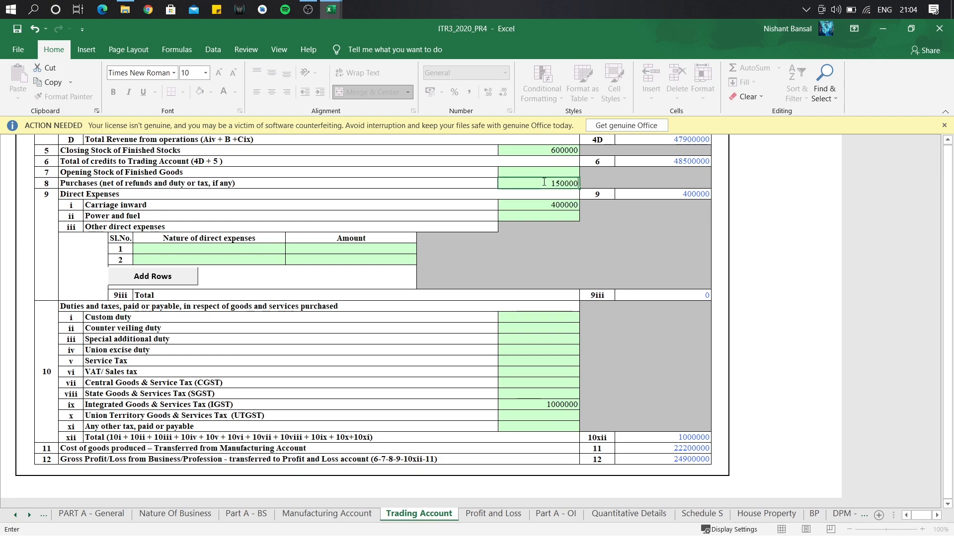
{"action": "key", "text": "Return"}
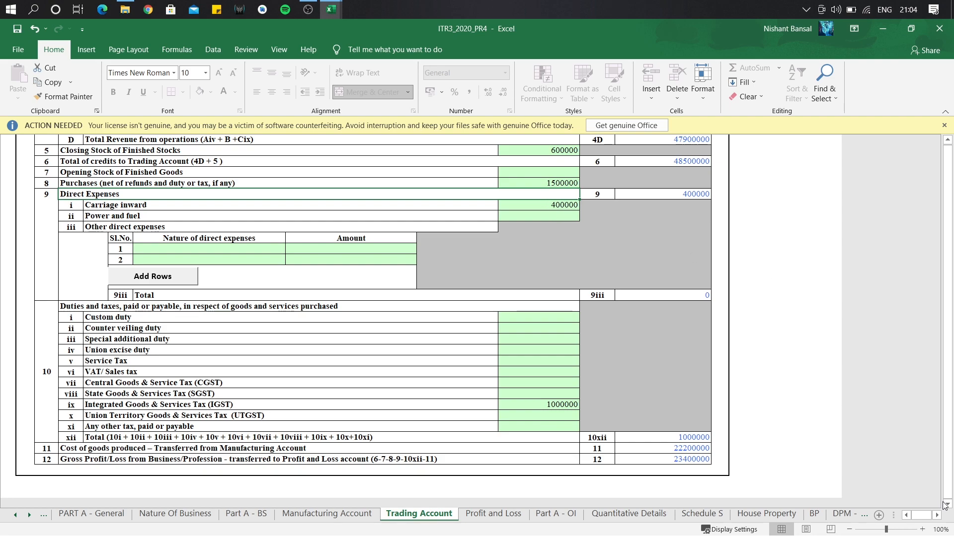
Scroll to the end of the Trading Account and switch to the Profit and Loss sheet.
{"action": "left_click", "coordinate": [948, 505]}
{"action": "scroll", "coordinate": [948, 504], "scroll_direction": "down", "scroll_amount": 3}
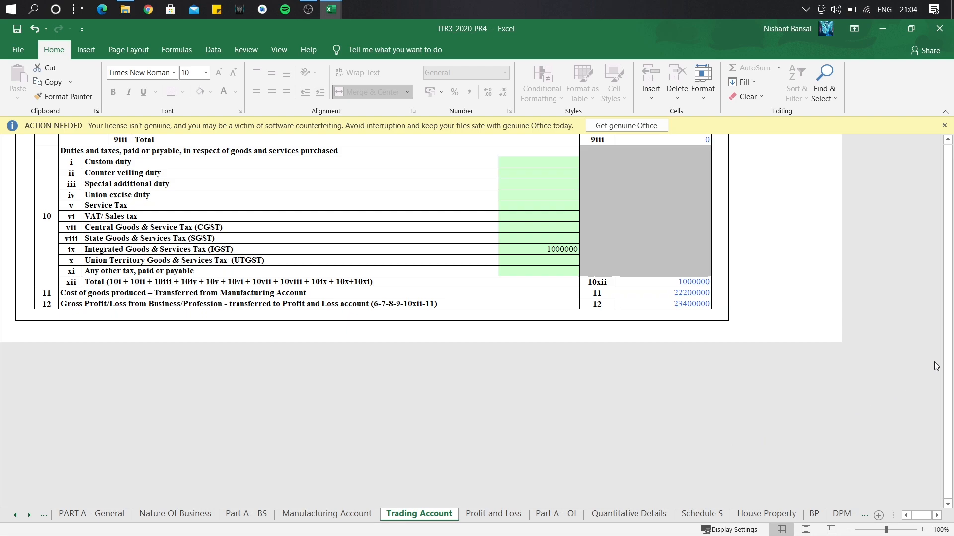
{"action": "left_click", "coordinate": [504, 516]}
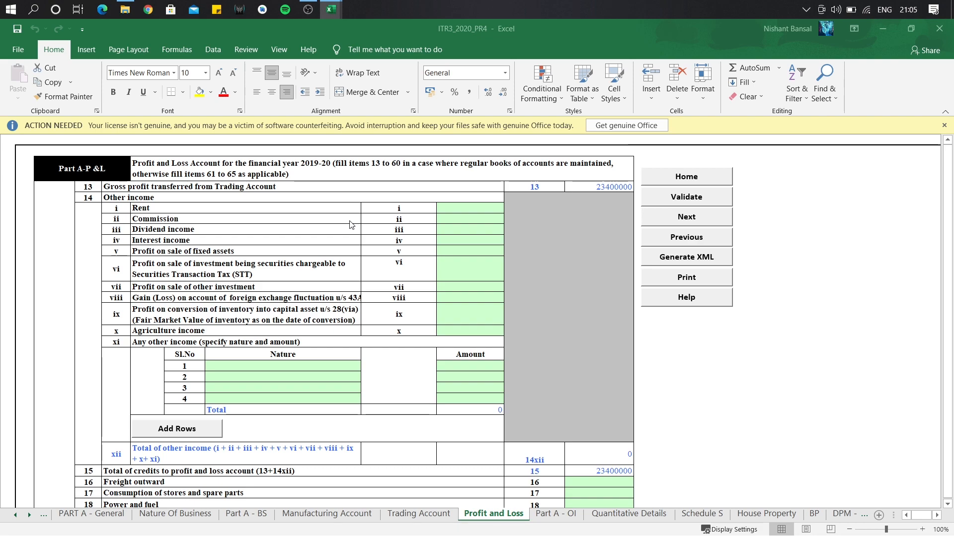
Enter rents 1000000, building repairs 625000 and machinery repairs 500000 in rows 19–21.
{"action": "left_click", "coordinate": [948, 504]}
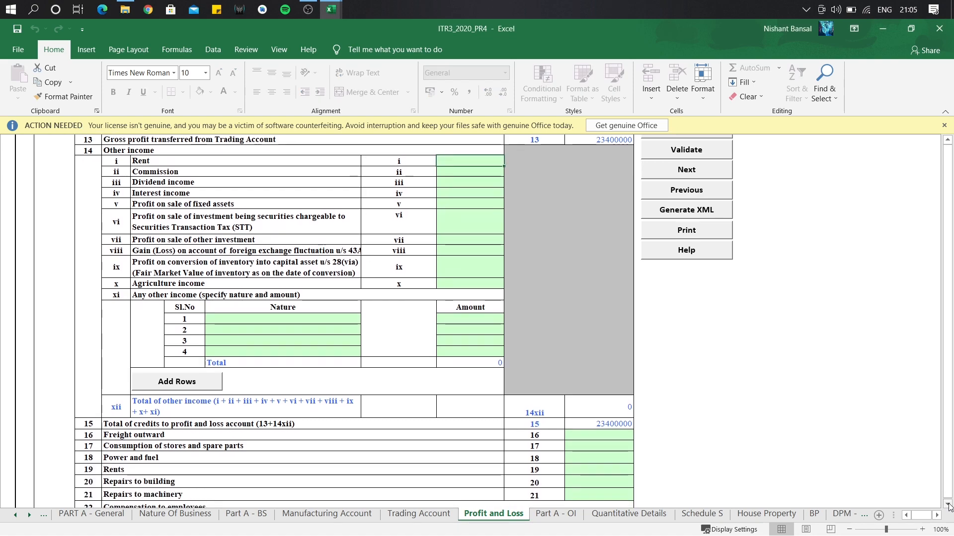
{"action": "left_click", "coordinate": [948, 503]}
{"action": "left_click", "coordinate": [948, 503]}
{"action": "left_click", "coordinate": [949, 504]}
{"action": "left_click", "coordinate": [948, 504]}
{"action": "left_click", "coordinate": [948, 504]}
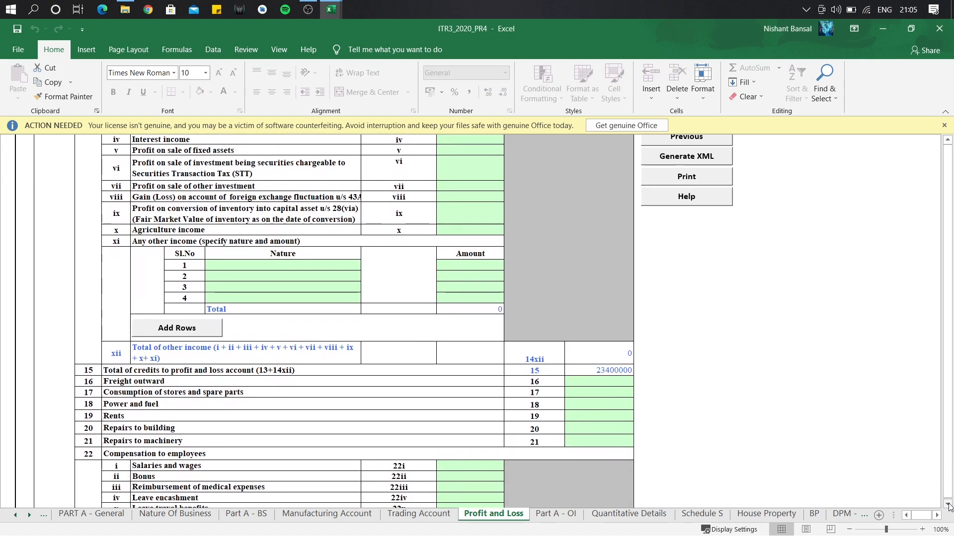
{"action": "left_click", "coordinate": [948, 504]}
{"action": "left_click", "coordinate": [948, 503]}
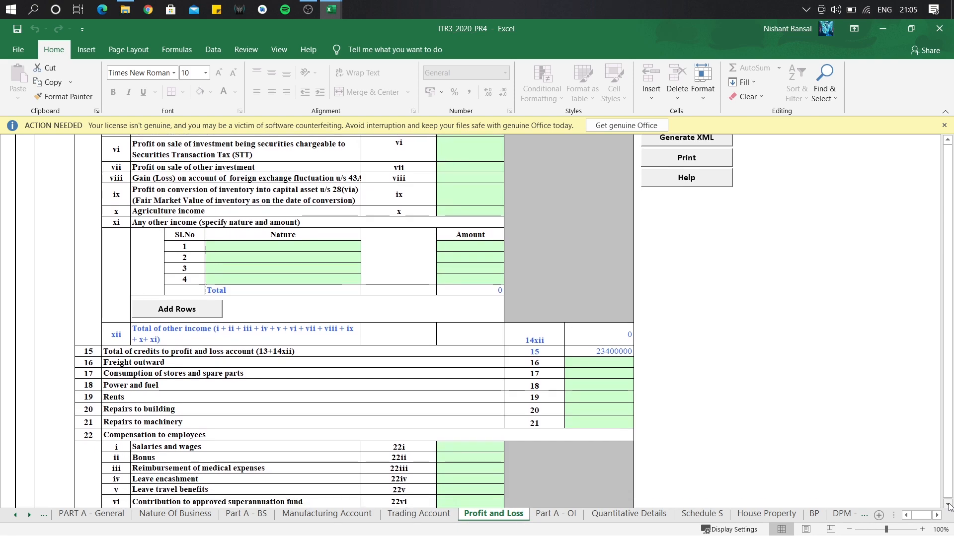
{"action": "left_click", "coordinate": [948, 504]}
{"action": "left_click", "coordinate": [948, 503]}
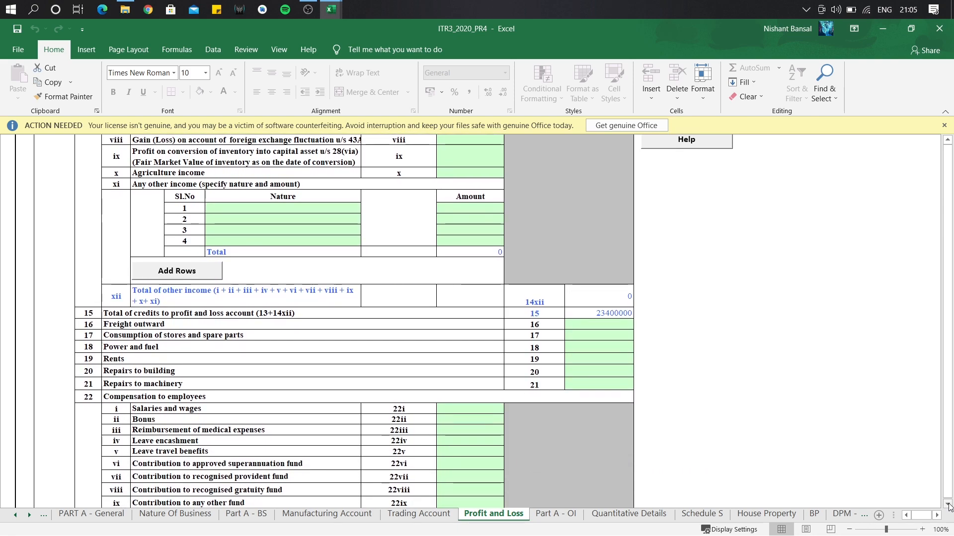
{"action": "left_click", "coordinate": [948, 504]}
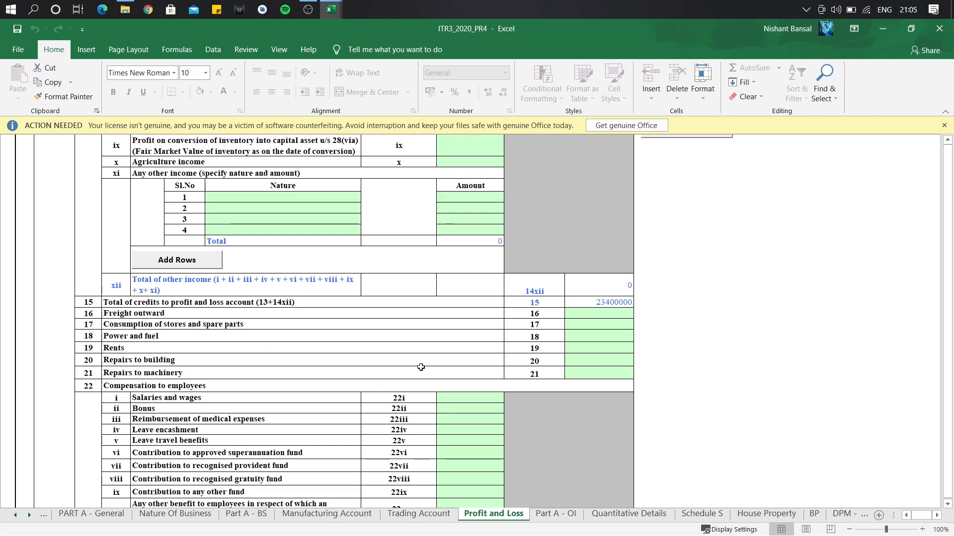
{"action": "left_click", "coordinate": [586, 348]}
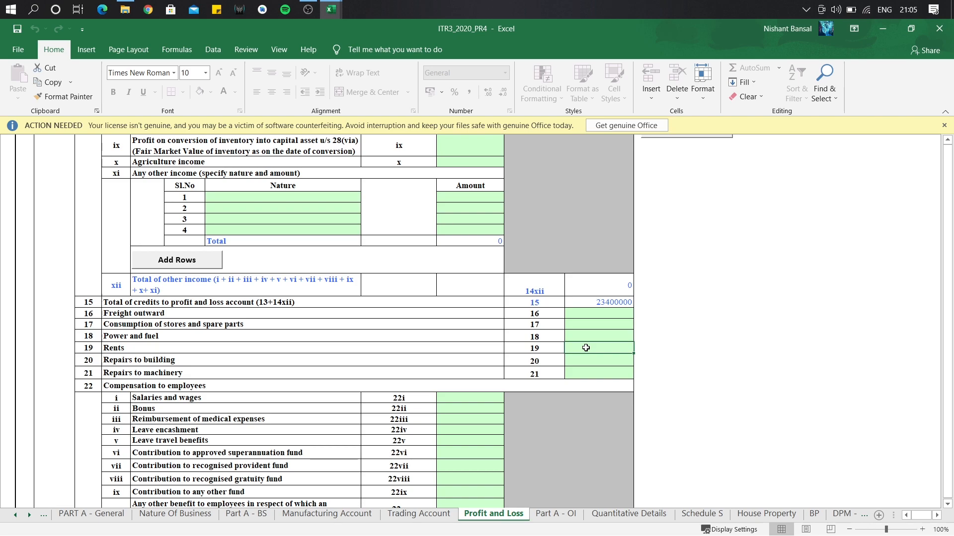
{"action": "type", "text": "1000000"}
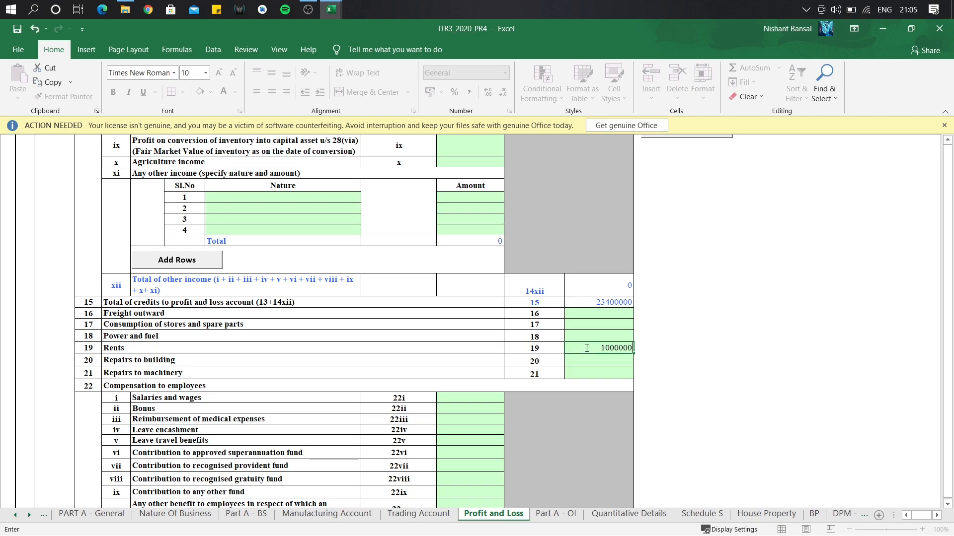
{"action": "key", "text": "Return"}
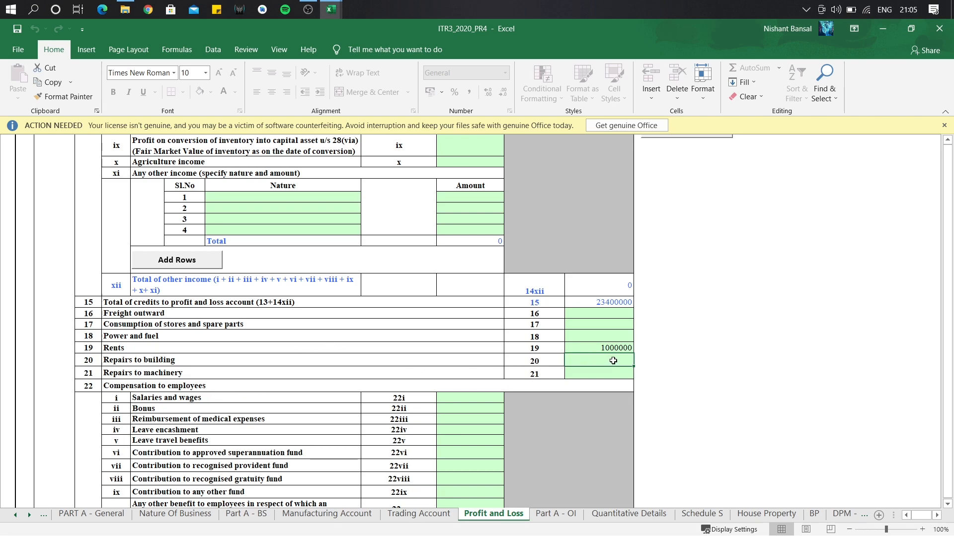
{"action": "type", "text": "625000"}
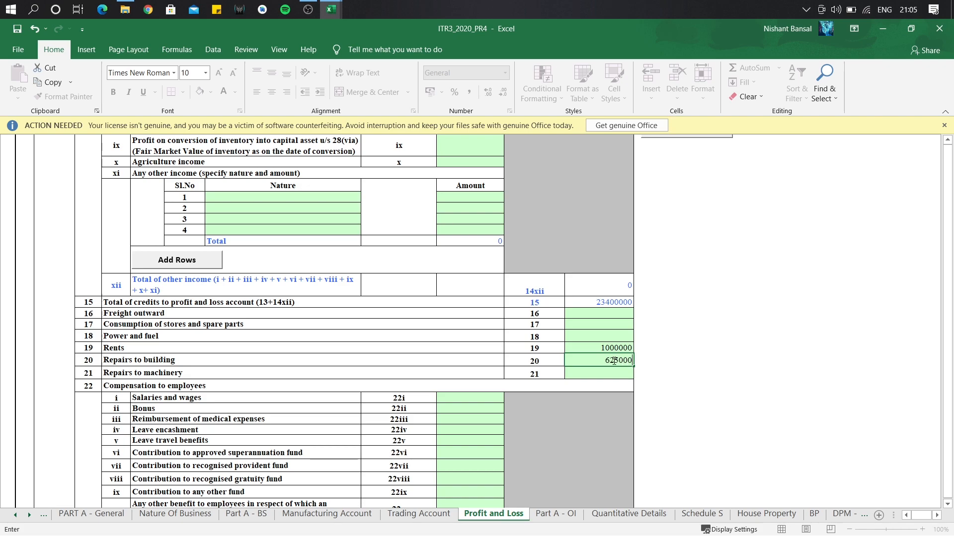
{"action": "key", "text": "Return"}
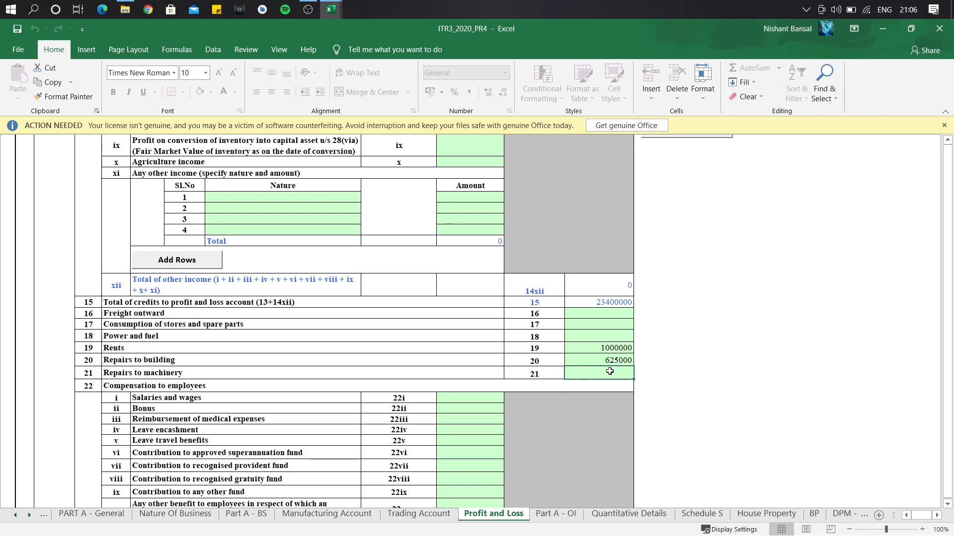
{"action": "type", "text": "500000"}
{"action": "key", "text": "Return"}
Enter salaries and wages of 5000000 and a bonus of 500000 under compensation to employees.
{"action": "scroll", "coordinate": [710, 455], "scroll_direction": "down", "scroll_amount": 3}
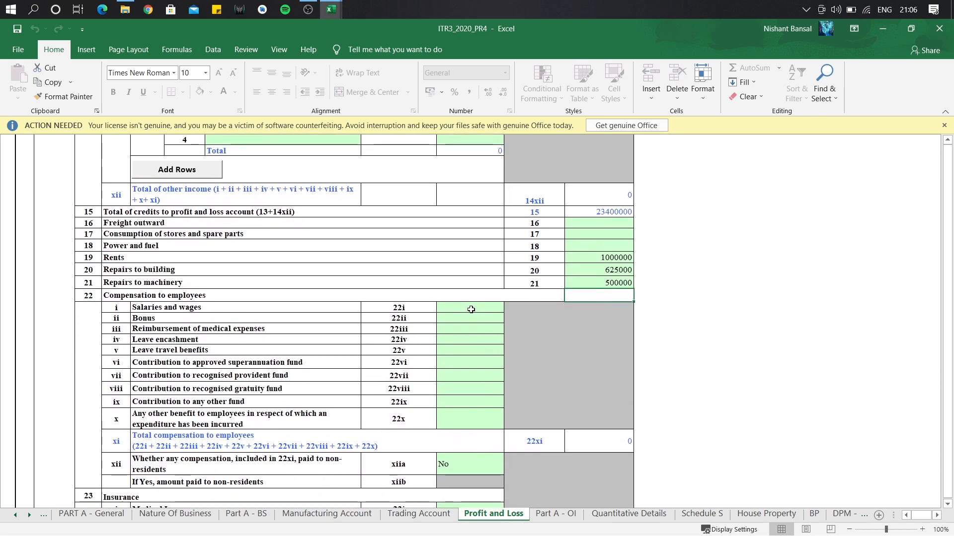
{"action": "left_click", "coordinate": [471, 309]}
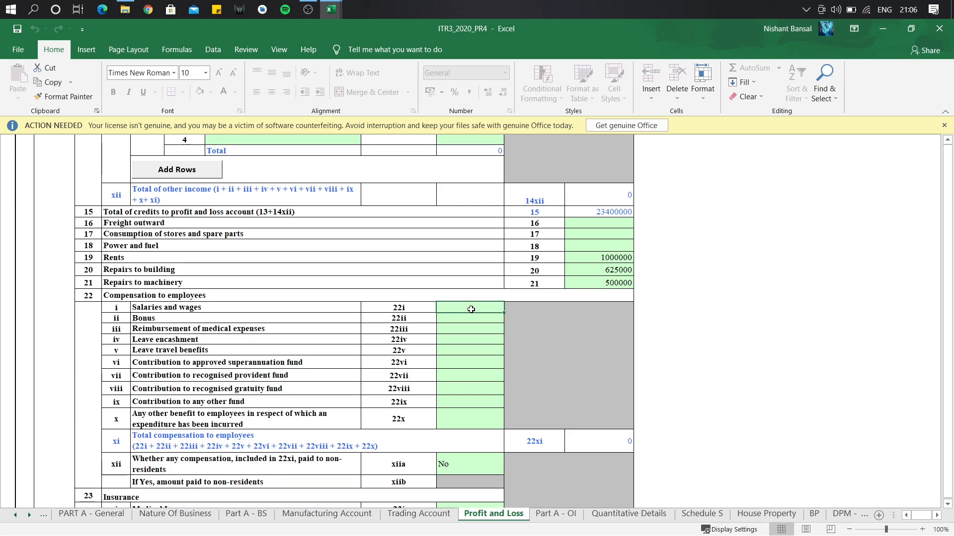
{"action": "type", "text": "50000000"}
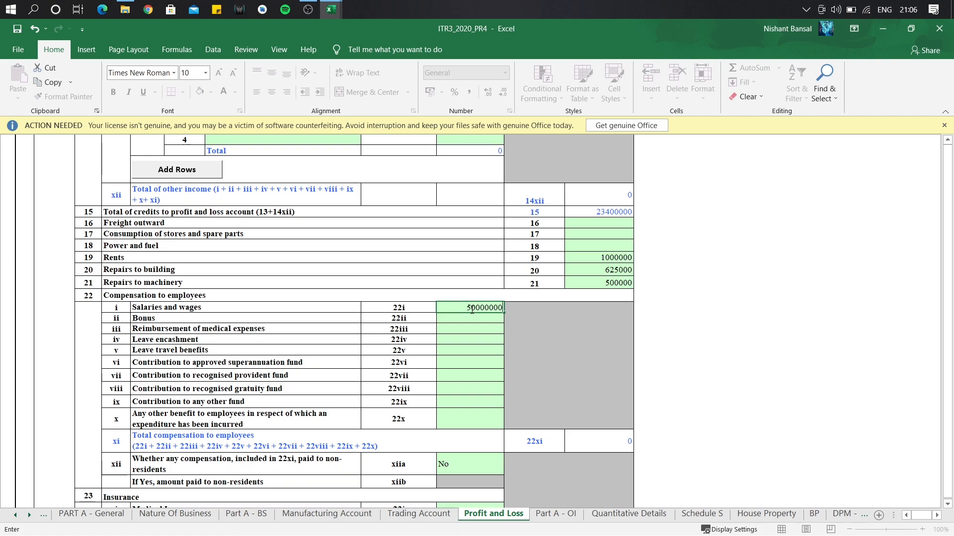
{"action": "key", "text": "BackSpace"}
{"action": "key", "text": "Return"}
{"action": "type", "text": "500000"}
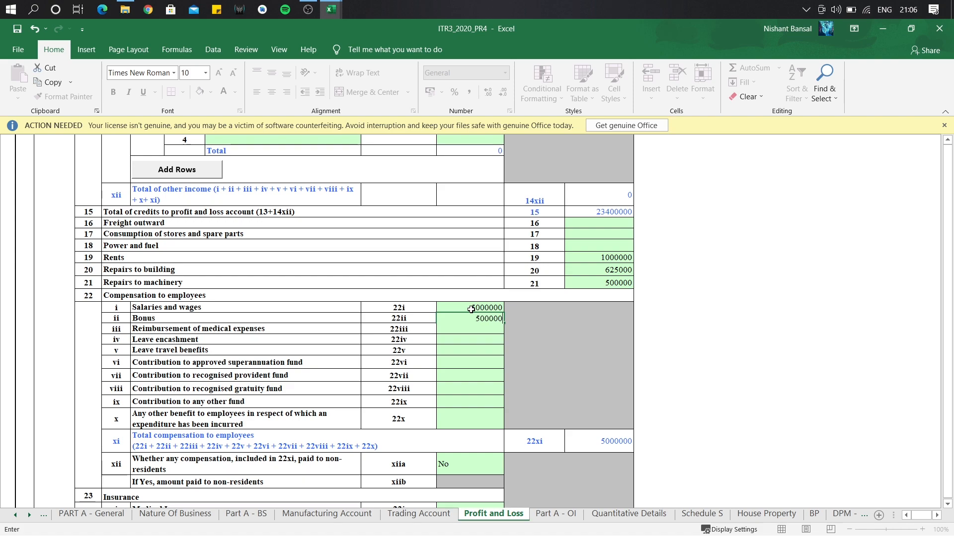
{"action": "key", "text": "Return"}
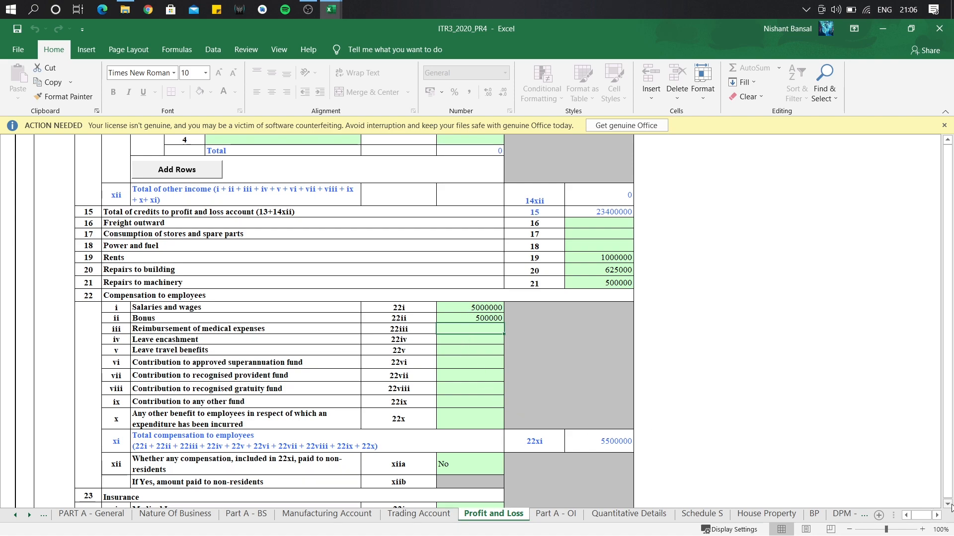
Enter workmen and staff welfare 800000, advertisement 3000000 and commission to others 450000.
{"action": "scroll", "coordinate": [948, 503], "scroll_direction": "down", "scroll_amount": 3}
{"action": "scroll", "coordinate": [701, 486], "scroll_direction": "down", "scroll_amount": 3}
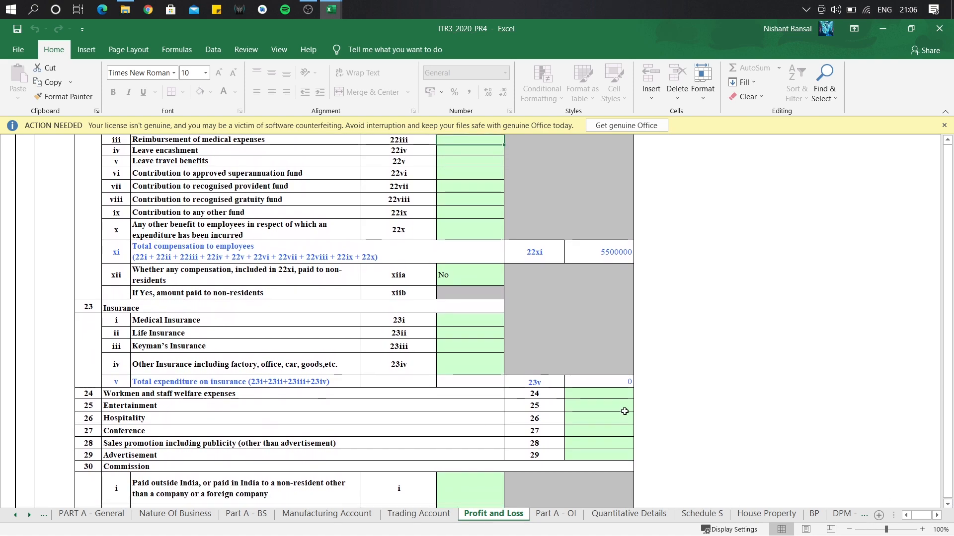
{"action": "left_click", "coordinate": [624, 394]}
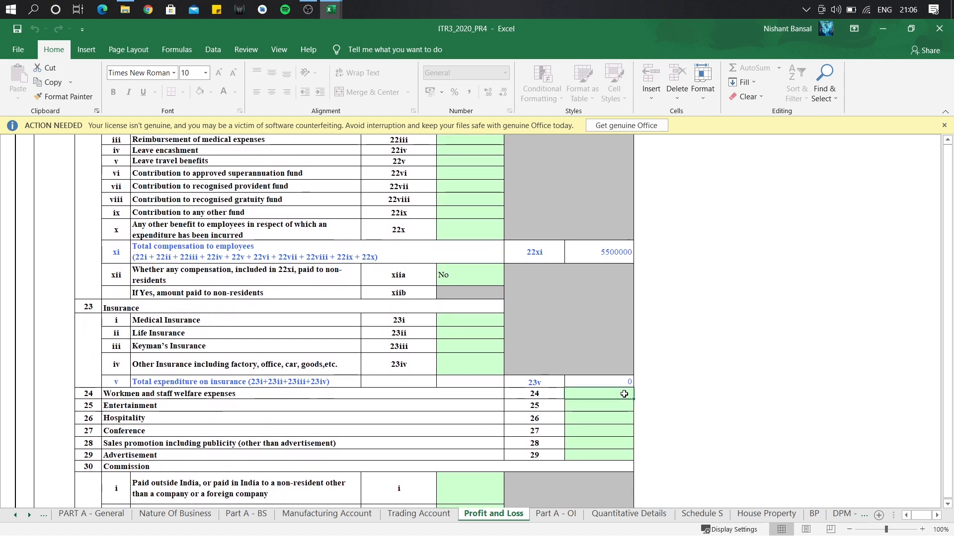
{"action": "type", "text": "800000"}
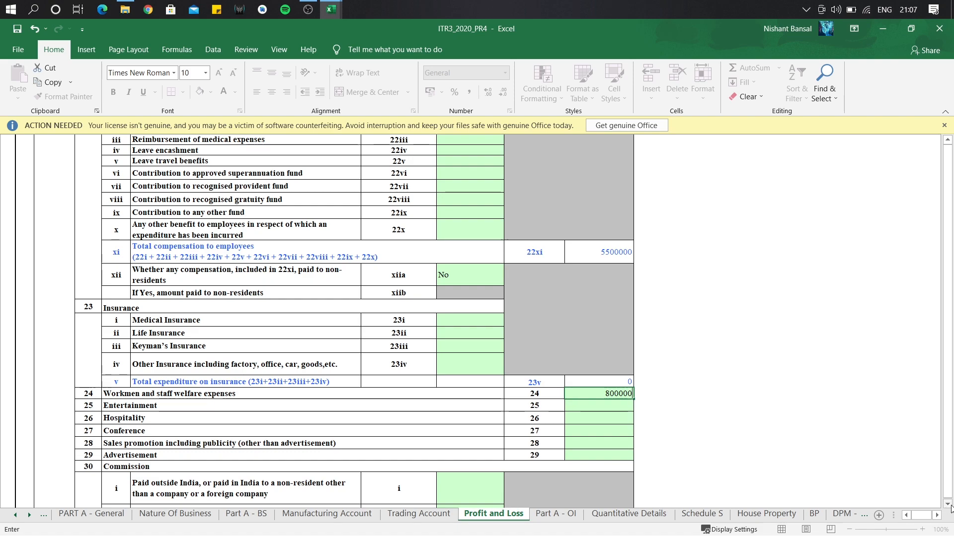
{"action": "scroll", "coordinate": [949, 507], "scroll_direction": "down", "scroll_amount": 3}
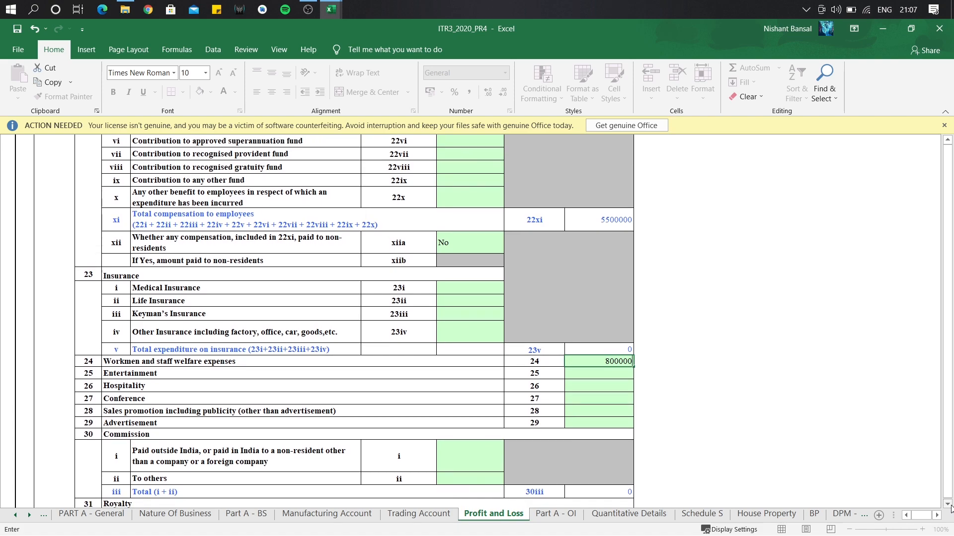
{"action": "scroll", "coordinate": [950, 507], "scroll_direction": "down", "scroll_amount": 3}
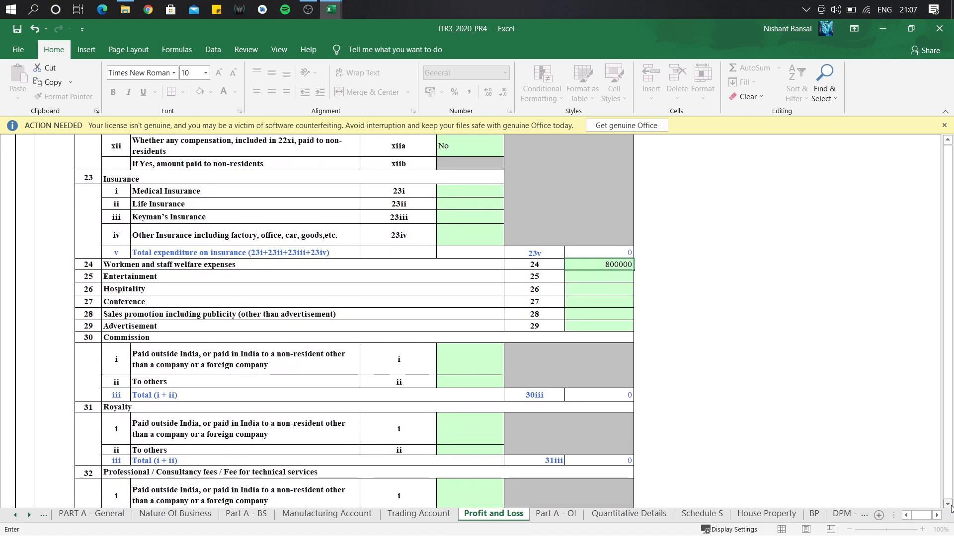
{"action": "scroll", "coordinate": [950, 507], "scroll_direction": "down", "scroll_amount": 1}
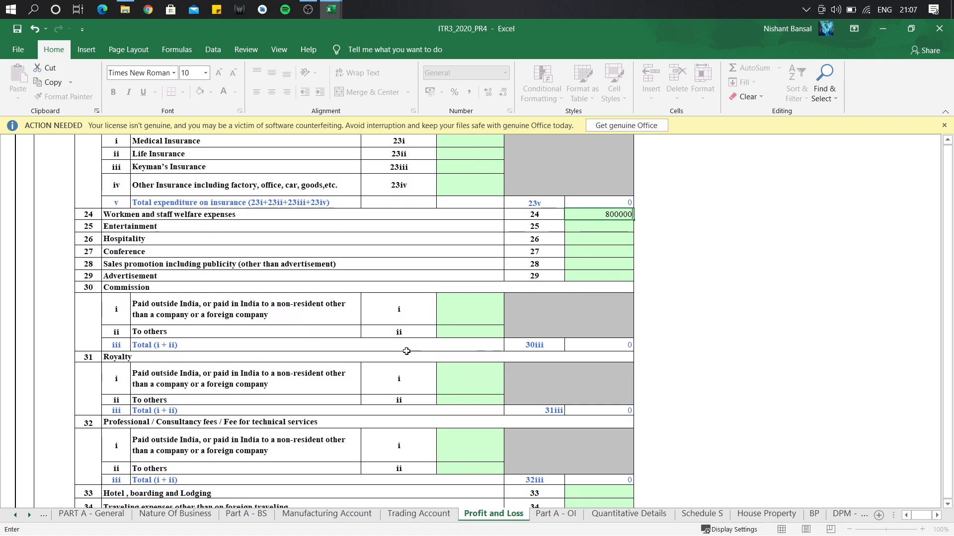
{"action": "left_click", "coordinate": [594, 274]}
{"action": "type", "text": "3000000"}
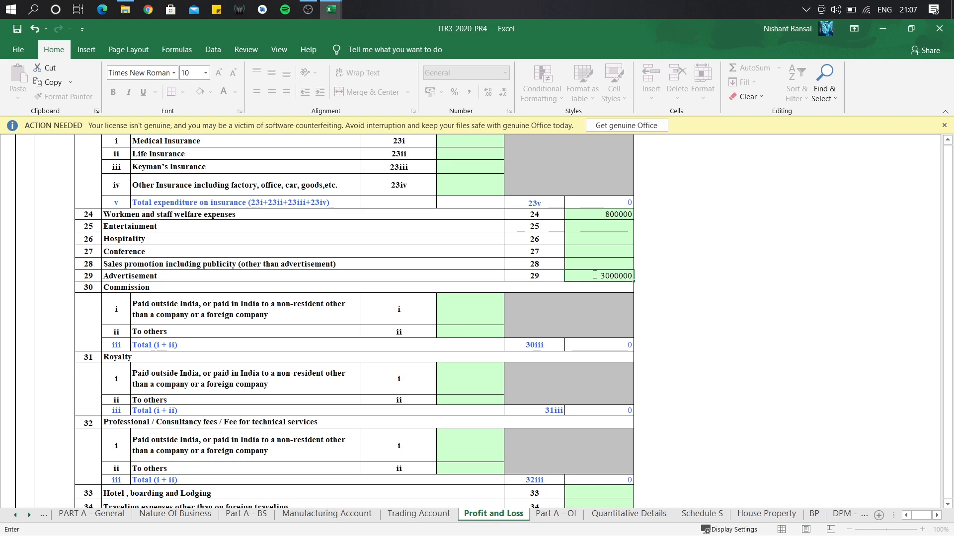
{"action": "key", "text": "Return"}
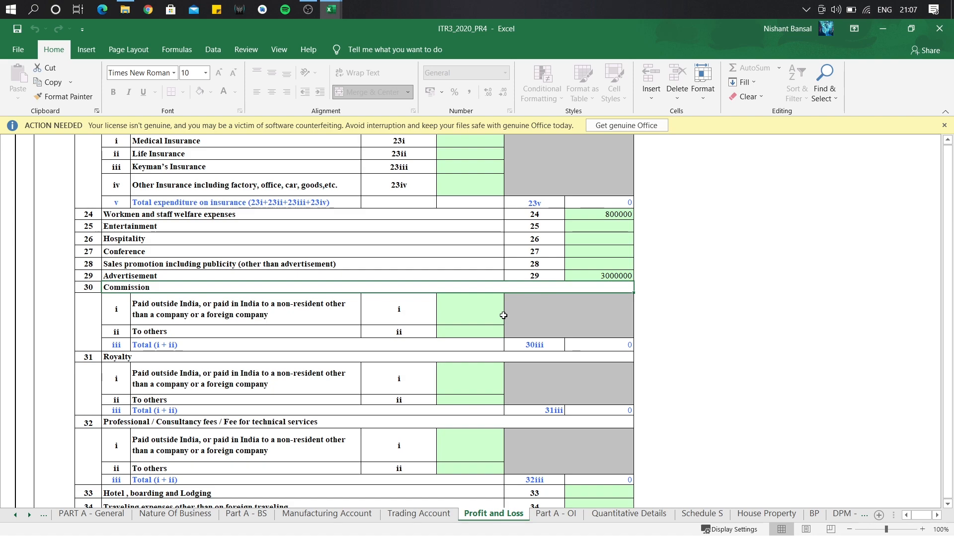
{"action": "left_click", "coordinate": [481, 332]}
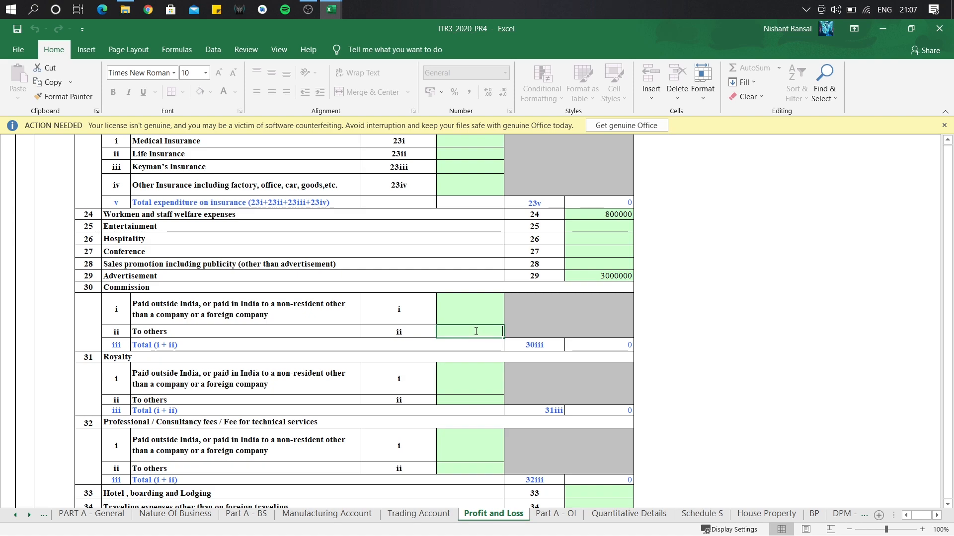
{"action": "type", "text": "450000"}
{"action": "key", "text": "Return"}
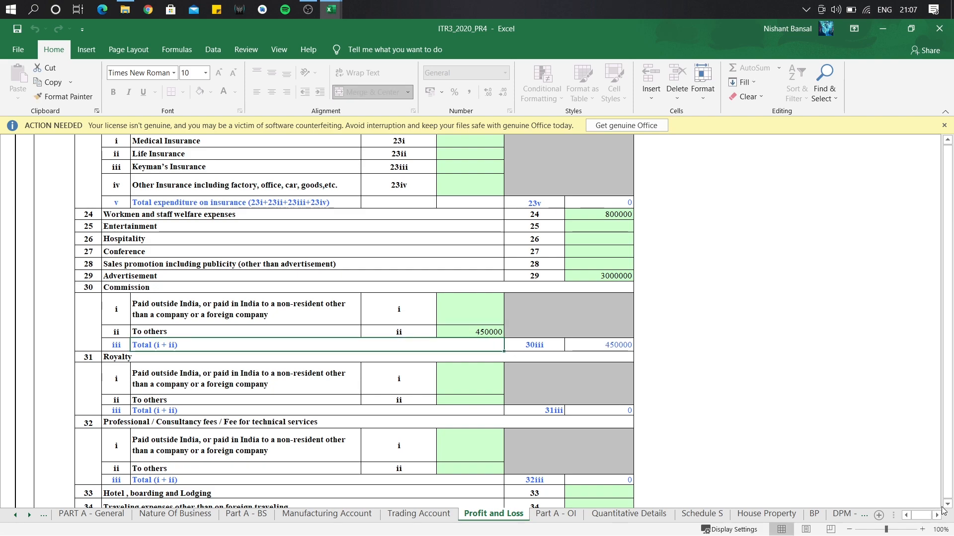
Enter traveling expenses 150000, telephone expenses 50000 and an audit fee of 250000.
{"action": "left_click", "coordinate": [946, 505]}
{"action": "scroll", "coordinate": [946, 508], "scroll_direction": "down", "scroll_amount": 4}
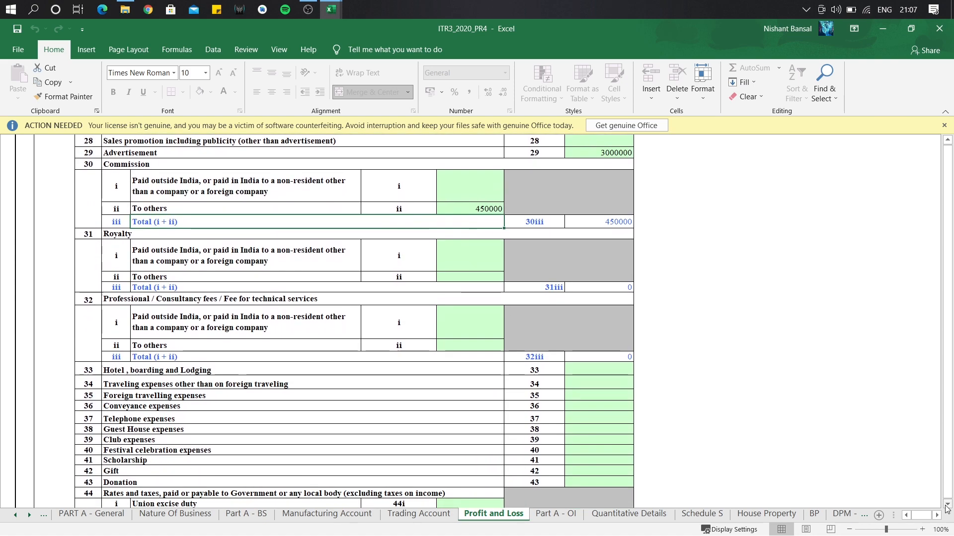
{"action": "left_click", "coordinate": [947, 504]}
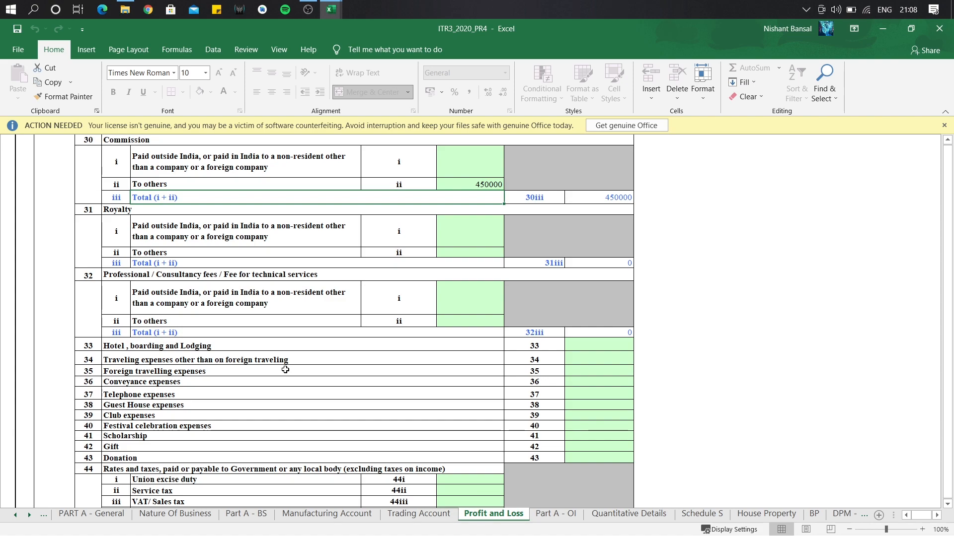
{"action": "left_click", "coordinate": [604, 358]}
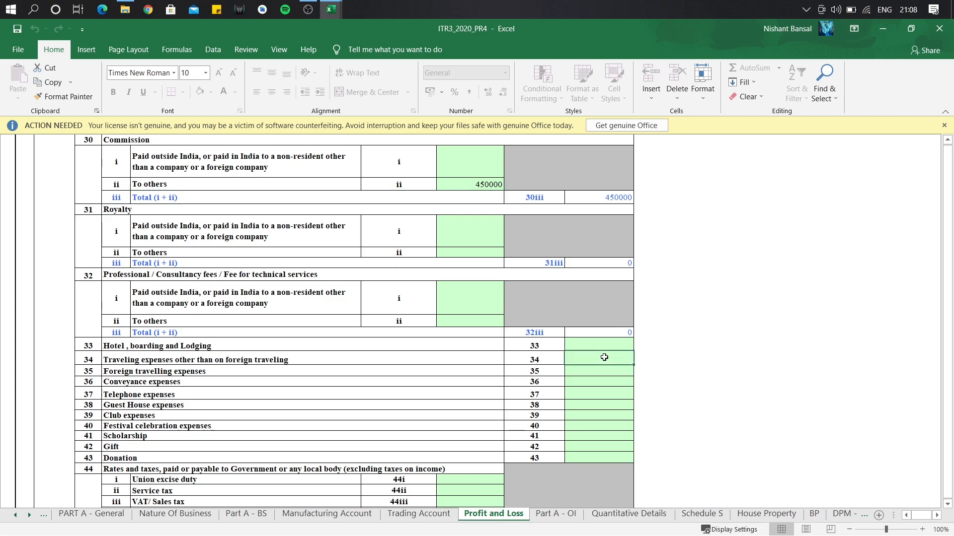
{"action": "type", "text": "150000"}
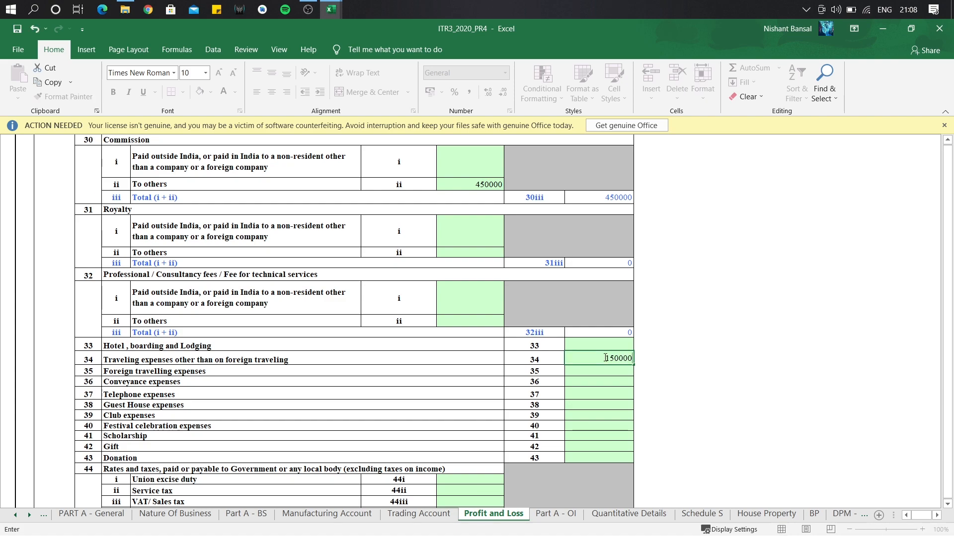
{"action": "left_click", "coordinate": [592, 395]}
{"action": "type", "text": "50000"}
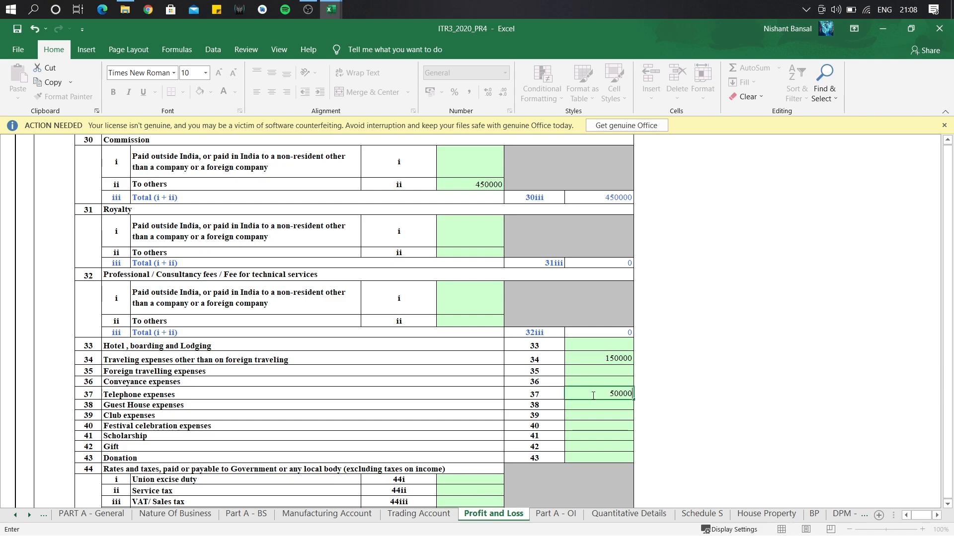
{"action": "key", "text": "Return"}
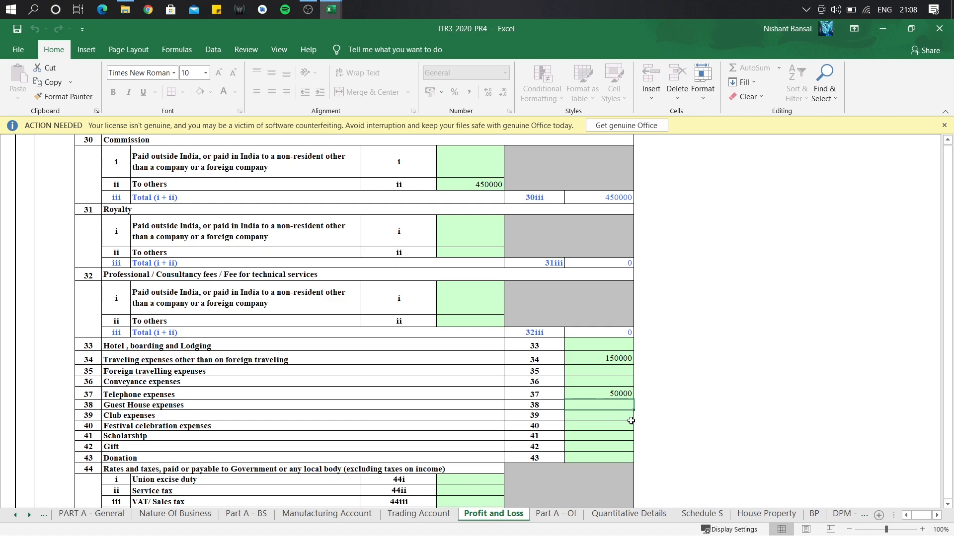
{"action": "left_click", "coordinate": [948, 504]}
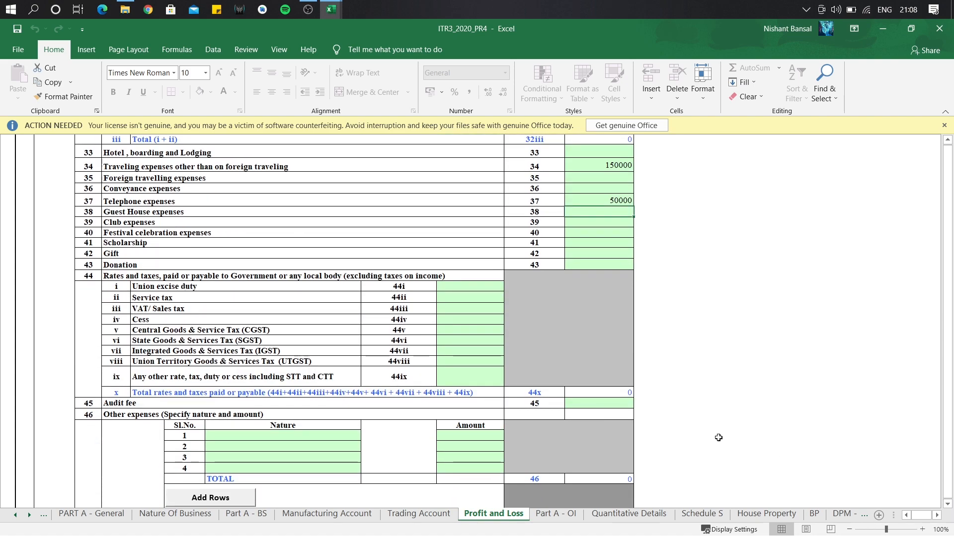
{"action": "left_click", "coordinate": [610, 403]}
{"action": "type", "text": "250000"}
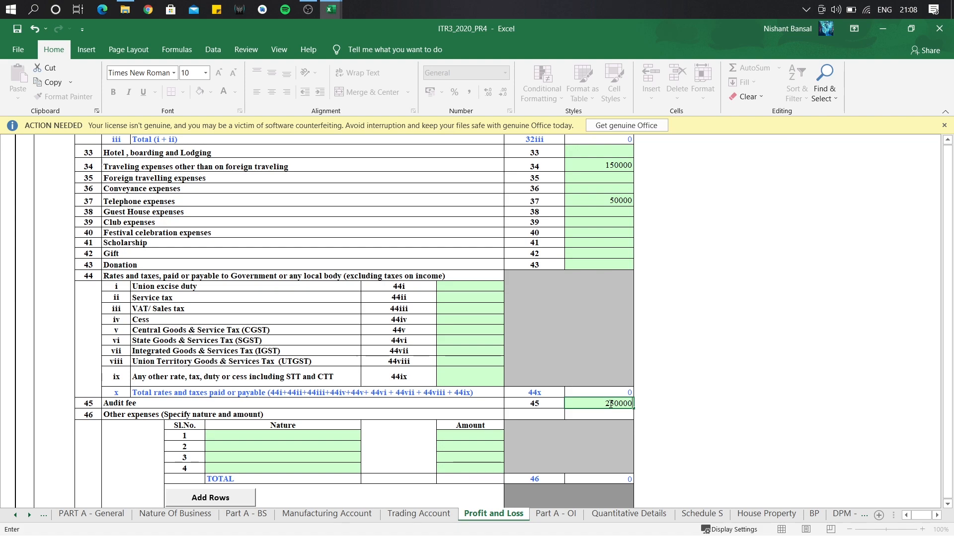
{"action": "key", "text": "Return"}
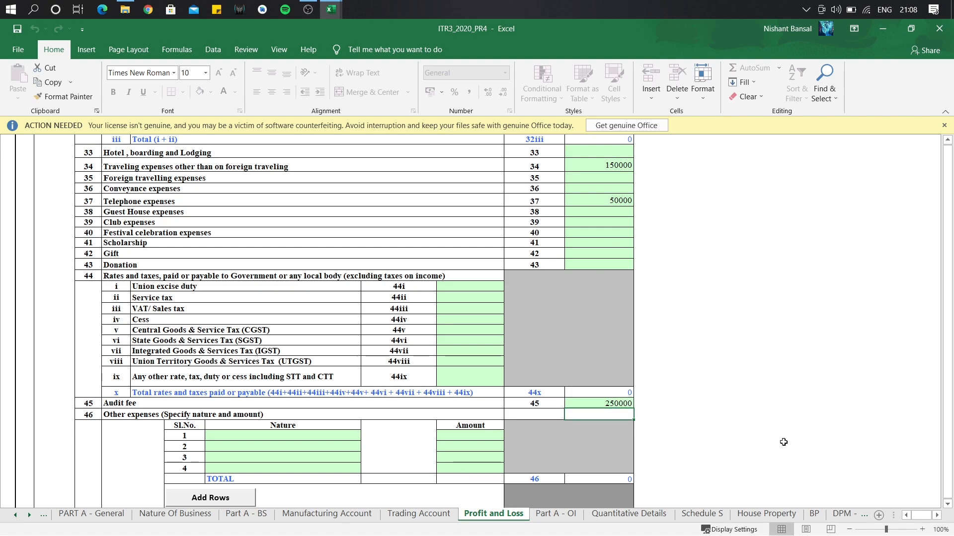
{"action": "scroll", "coordinate": [947, 507], "scroll_direction": "down", "scroll_amount": 4}
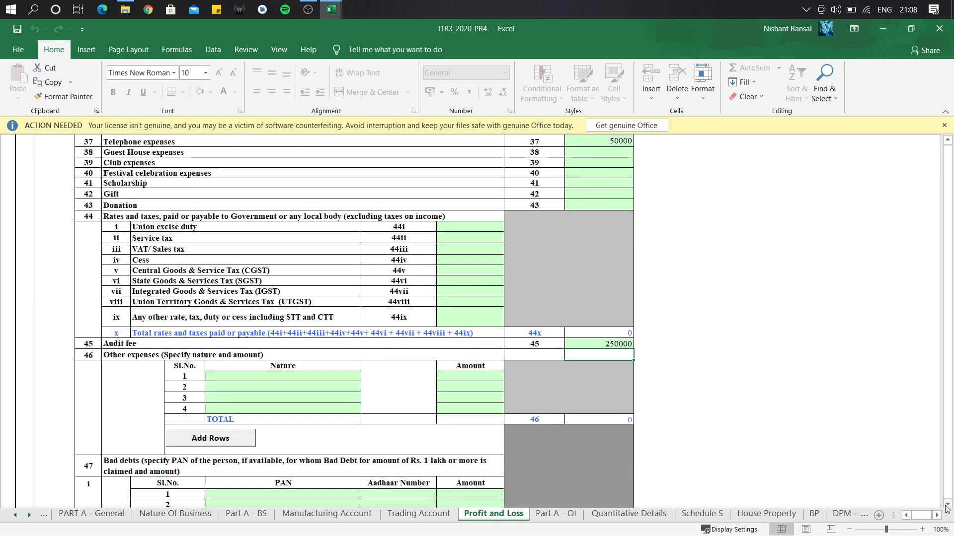
{"action": "scroll", "coordinate": [947, 508], "scroll_direction": "down", "scroll_amount": 10}
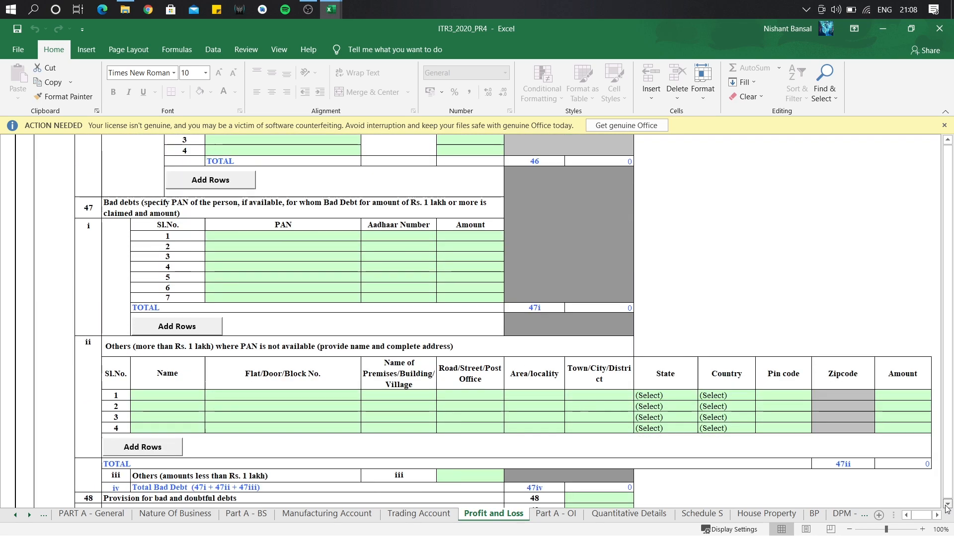
{"action": "scroll", "coordinate": [947, 507], "scroll_direction": "down", "scroll_amount": 10}
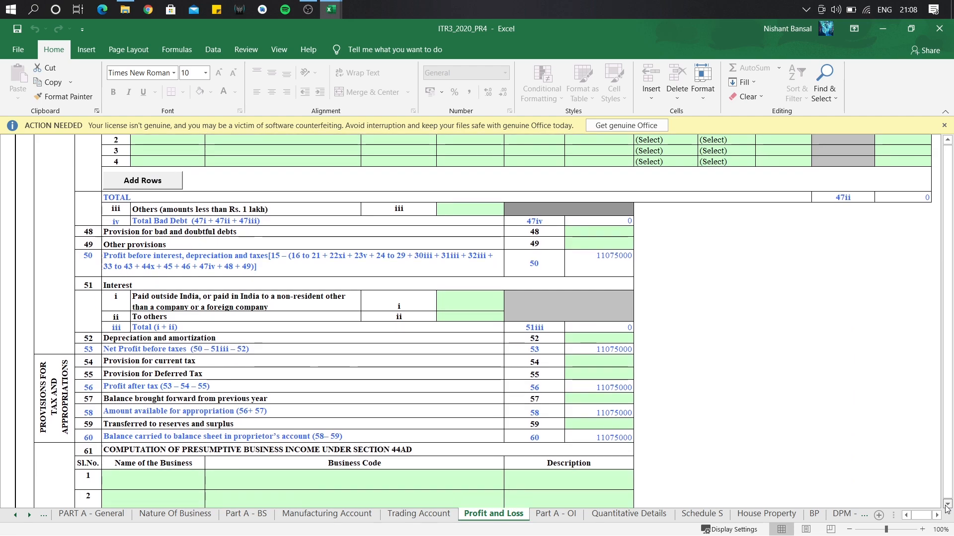
{"action": "scroll", "coordinate": [947, 507], "scroll_direction": "down", "scroll_amount": 10}
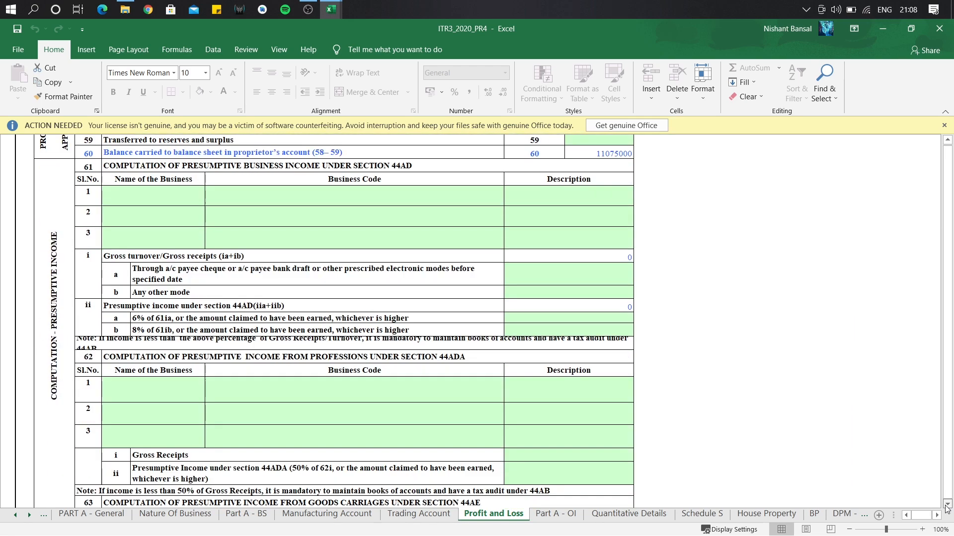
{"action": "scroll", "coordinate": [947, 508], "scroll_direction": "down", "scroll_amount": 1}
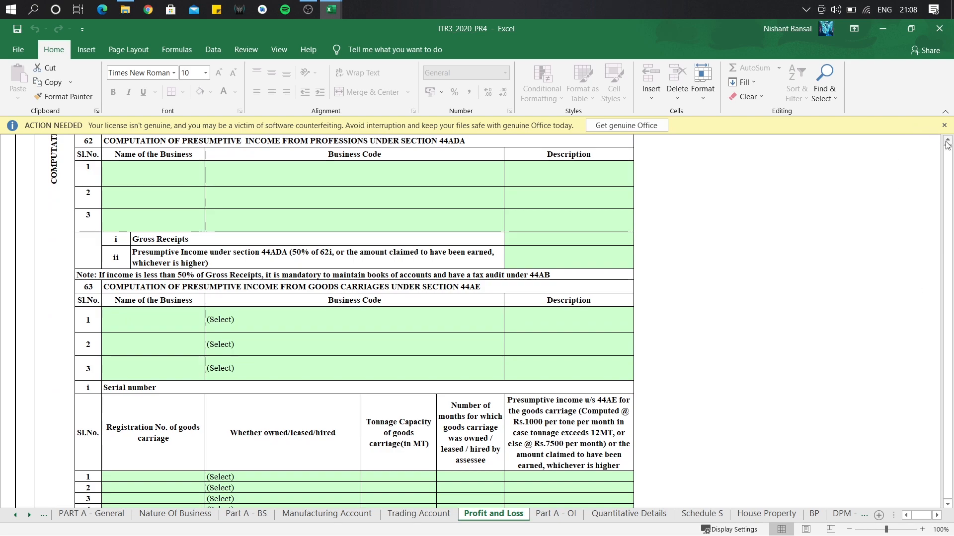
{"action": "scroll", "coordinate": [947, 140], "scroll_direction": "up", "scroll_amount": 5}
{"action": "scroll", "coordinate": [947, 144], "scroll_direction": "up", "scroll_amount": 15}
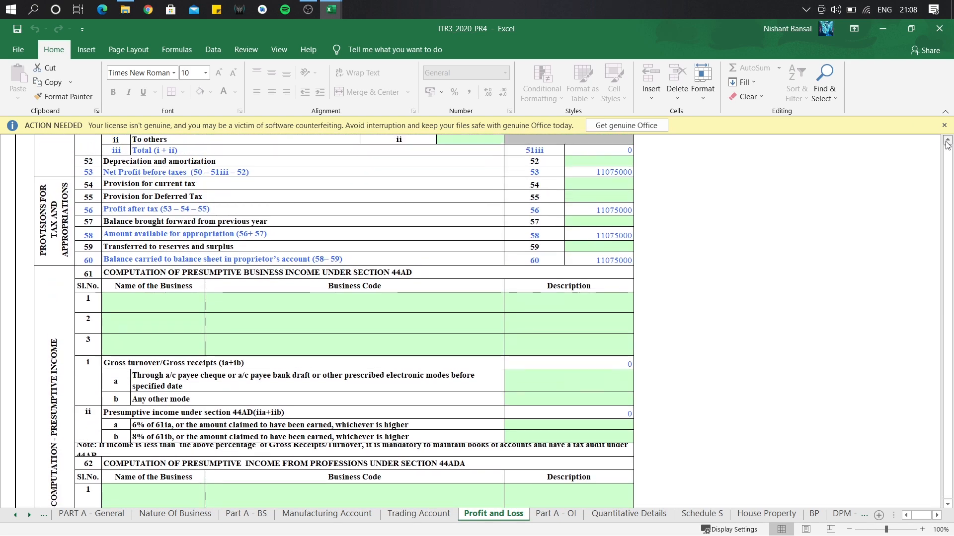
{"action": "scroll", "coordinate": [947, 144], "scroll_direction": "up", "scroll_amount": 12}
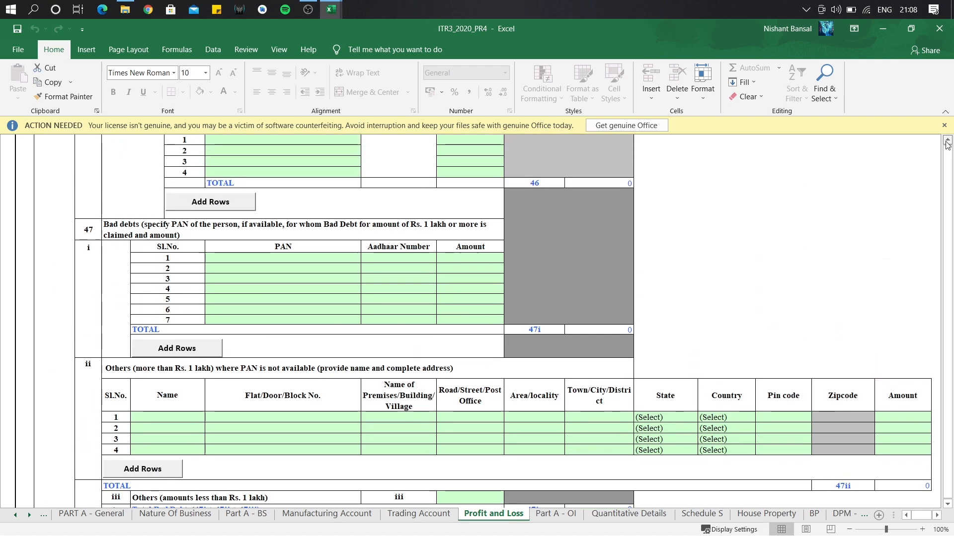
{"action": "scroll", "coordinate": [947, 145], "scroll_direction": "up", "scroll_amount": 4}
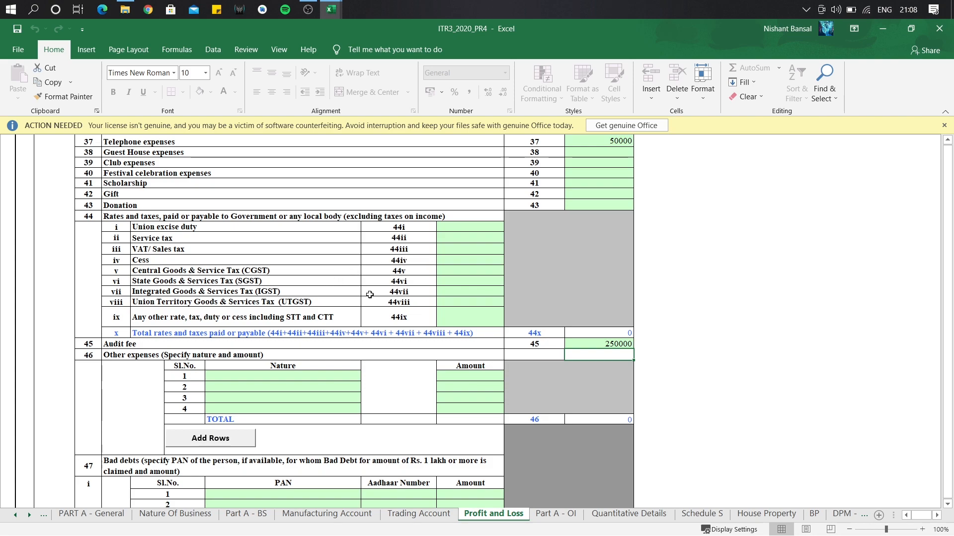
{"action": "left_click", "coordinate": [467, 291]}
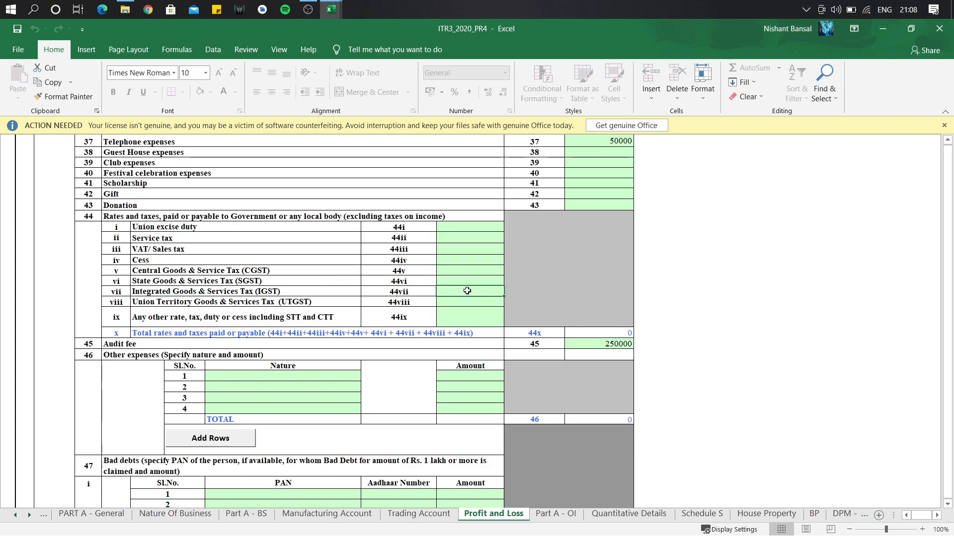
{"action": "type", "text": "1400000"}
{"action": "key", "text": "Return"}
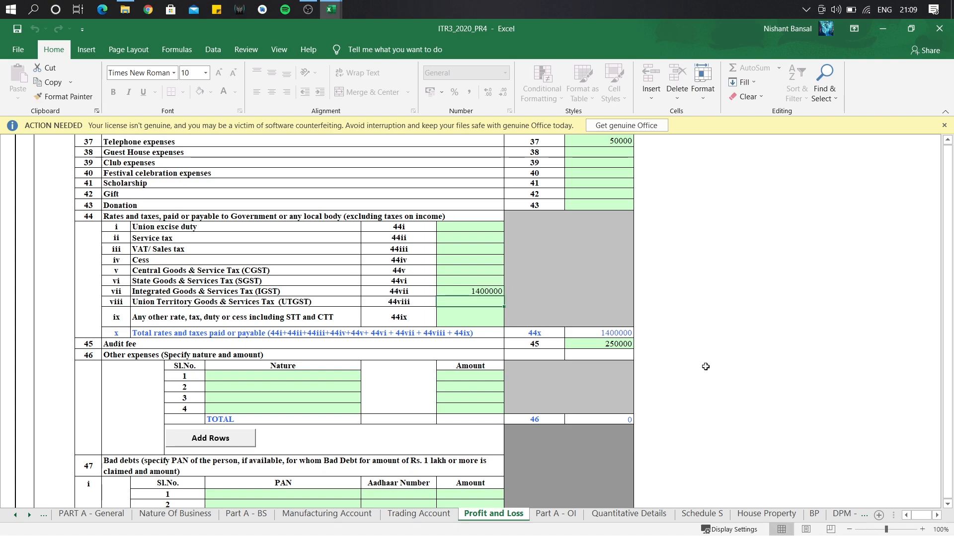
{"action": "scroll", "coordinate": [948, 512], "scroll_direction": "down", "scroll_amount": 3}
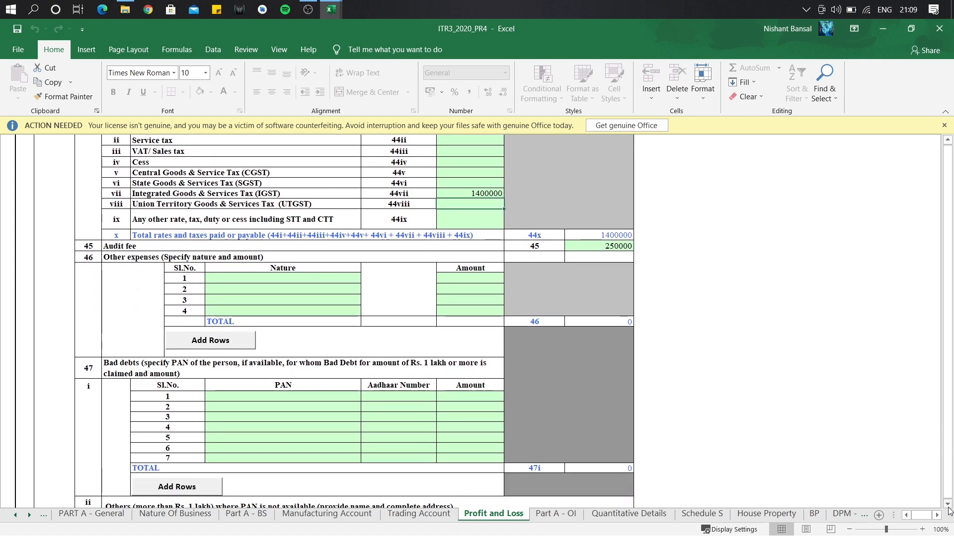
{"action": "scroll", "coordinate": [948, 511], "scroll_direction": "down", "scroll_amount": 2}
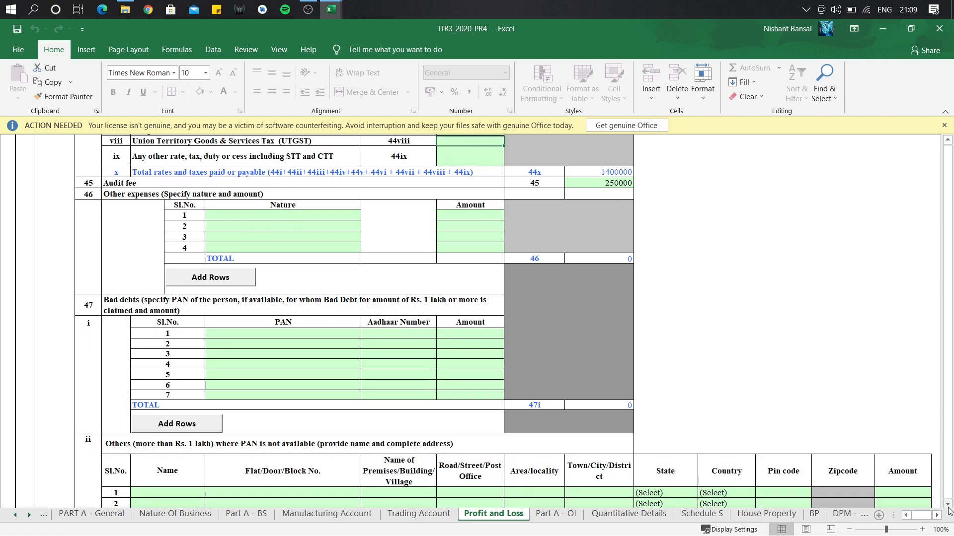
{"action": "scroll", "coordinate": [949, 511], "scroll_direction": "down", "scroll_amount": 2}
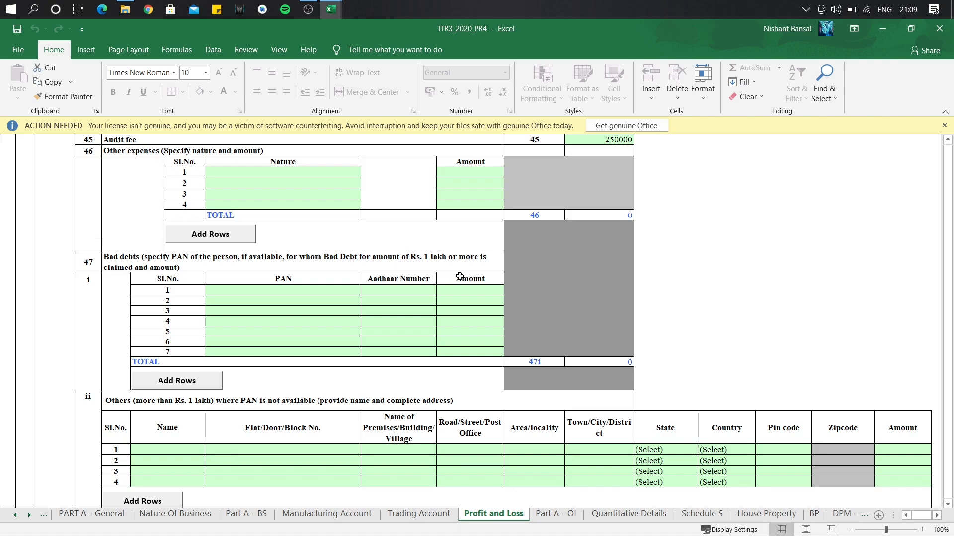
{"action": "left_click", "coordinate": [307, 291]}
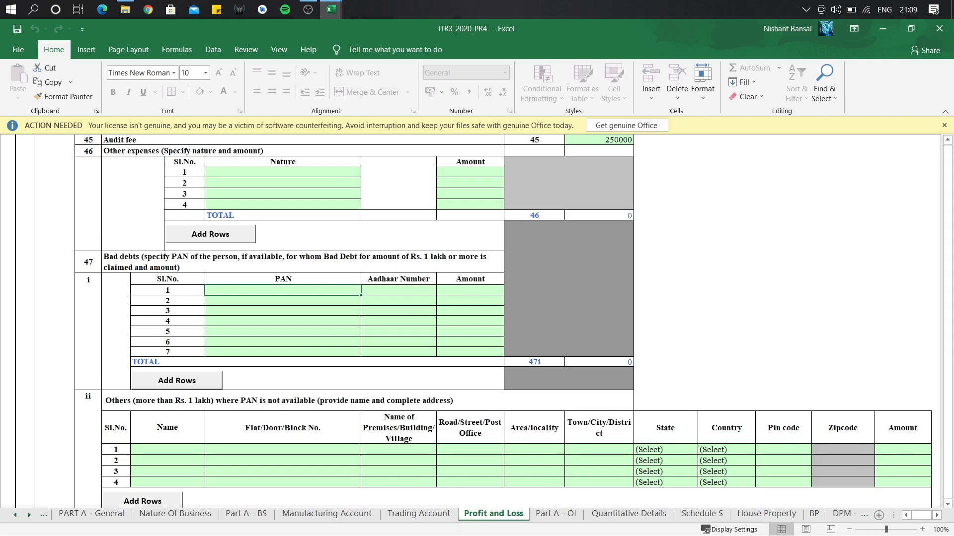
{"action": "scroll", "coordinate": [354, 253], "scroll_direction": "down", "scroll_amount": 3}
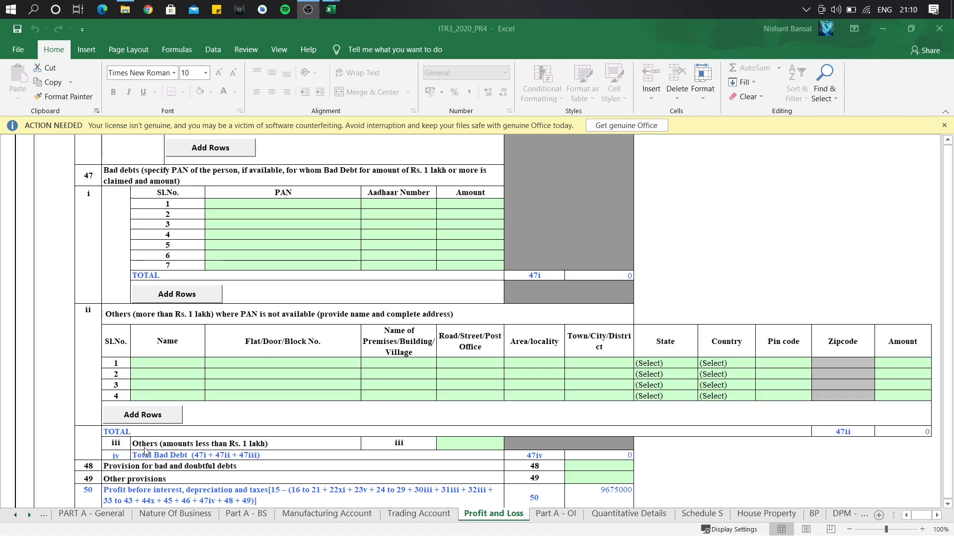
Record 25000 as bad debts under Rs. 1 lakh in item 47iii, clearing the mistaken PAN entry.
{"action": "left_click", "coordinate": [471, 446]}
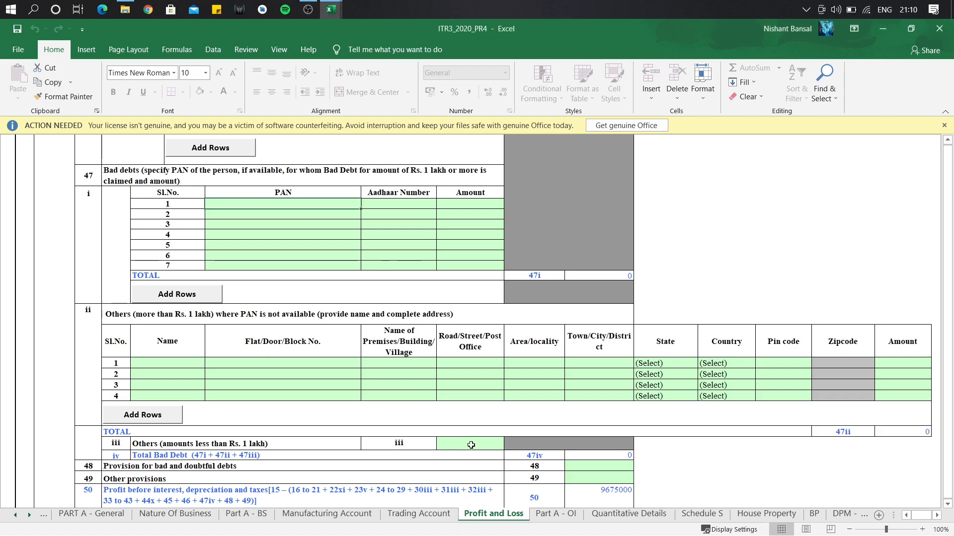
{"action": "type", "text": "25000"}
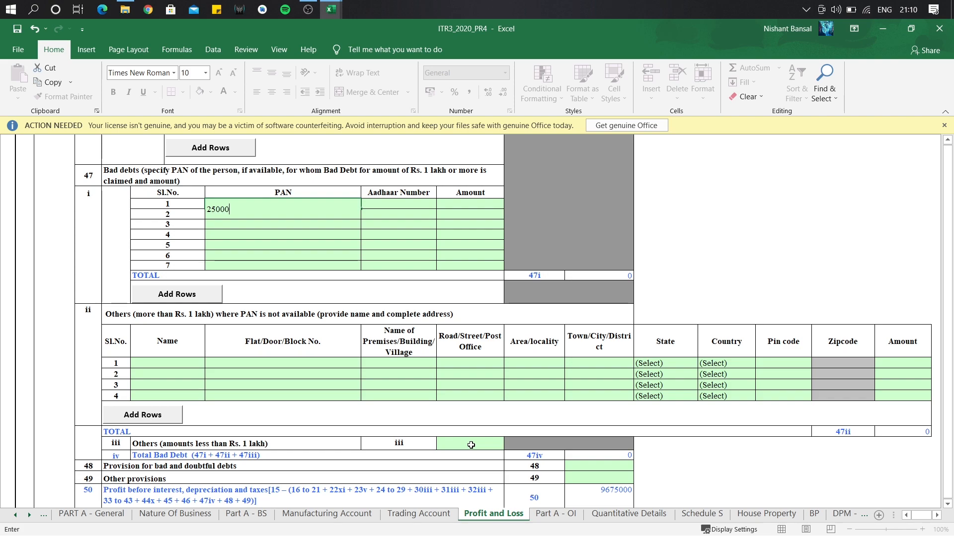
{"action": "key", "text": "BackSpace"}
{"action": "key", "text": "BackSpace"}
{"action": "key", "text": "BackSpace"}
{"action": "key", "text": "BackSpace"}
{"action": "left_click", "coordinate": [471, 445]}
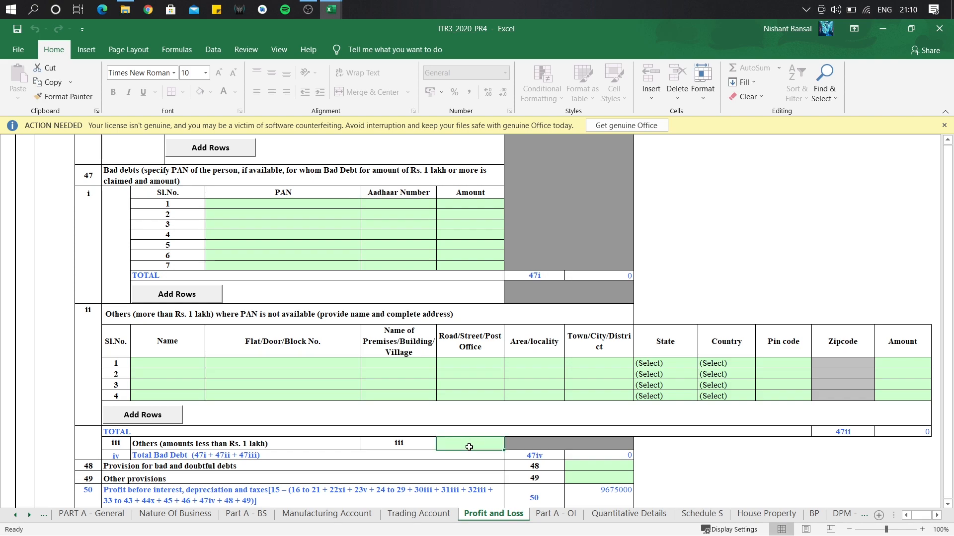
{"action": "type", "text": "25000"}
{"action": "key", "text": "Return"}
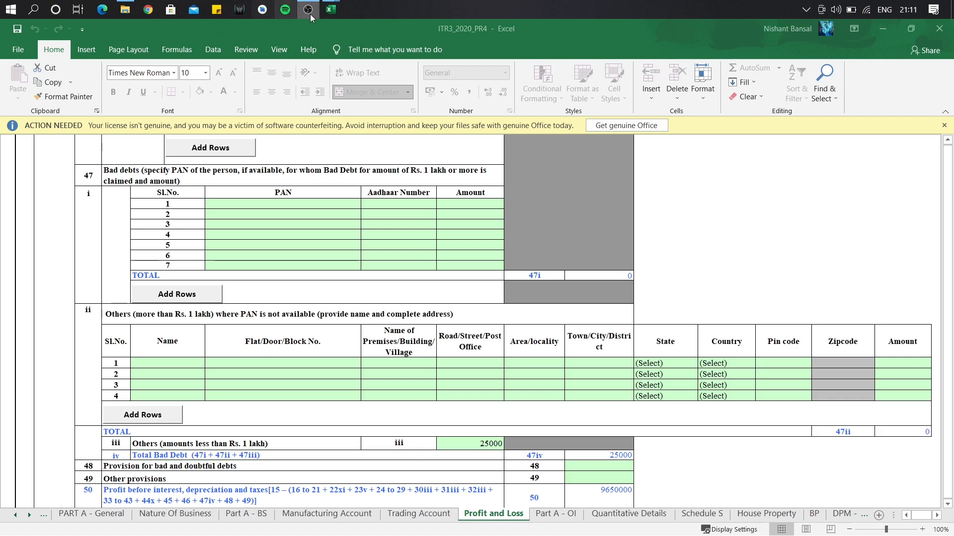
{"action": "mouse_move", "coordinate": [342, 11]}
{"action": "left_click", "coordinate": [422, 74]}
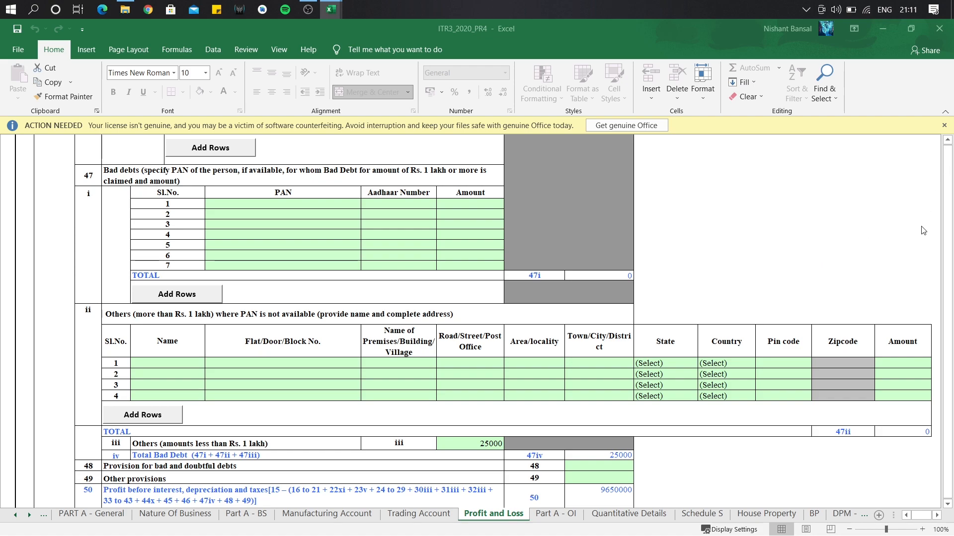
Add 'miscellaneous expenses' of 150000 as the first other expense in section 46.
{"action": "left_click", "coordinate": [947, 141]}
{"action": "left_click", "coordinate": [947, 142]}
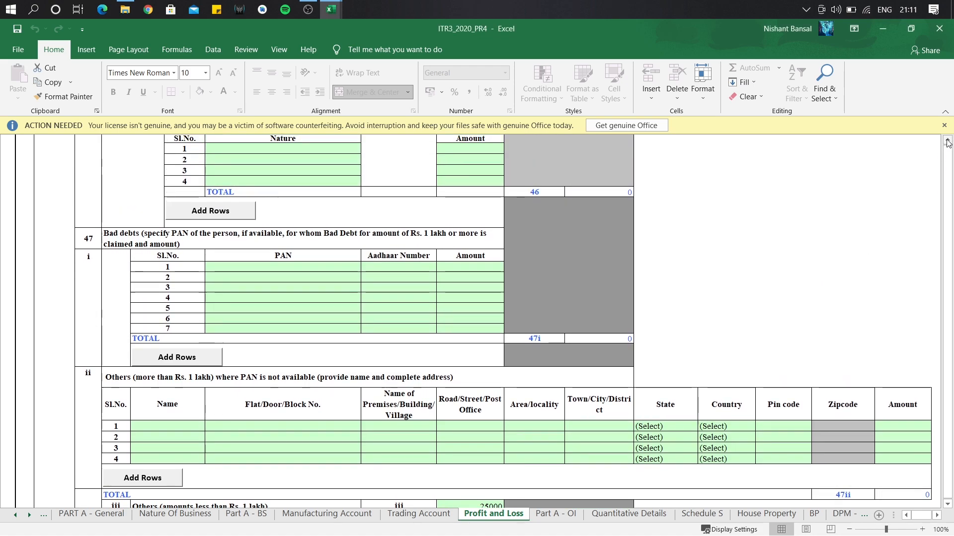
{"action": "left_click", "coordinate": [947, 142]}
{"action": "left_click", "coordinate": [947, 143]}
{"action": "left_click", "coordinate": [948, 143]}
{"action": "left_click", "coordinate": [947, 143]}
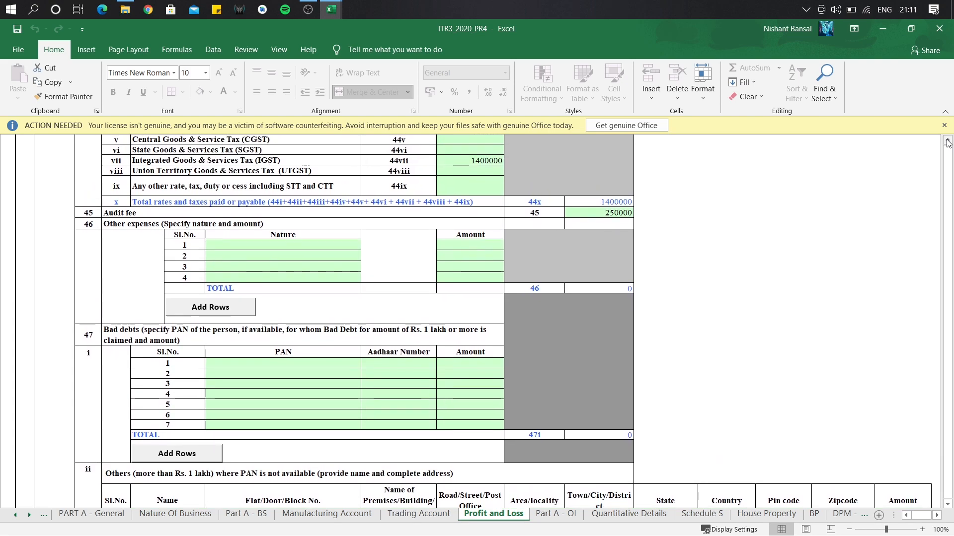
{"action": "left_click", "coordinate": [260, 244]}
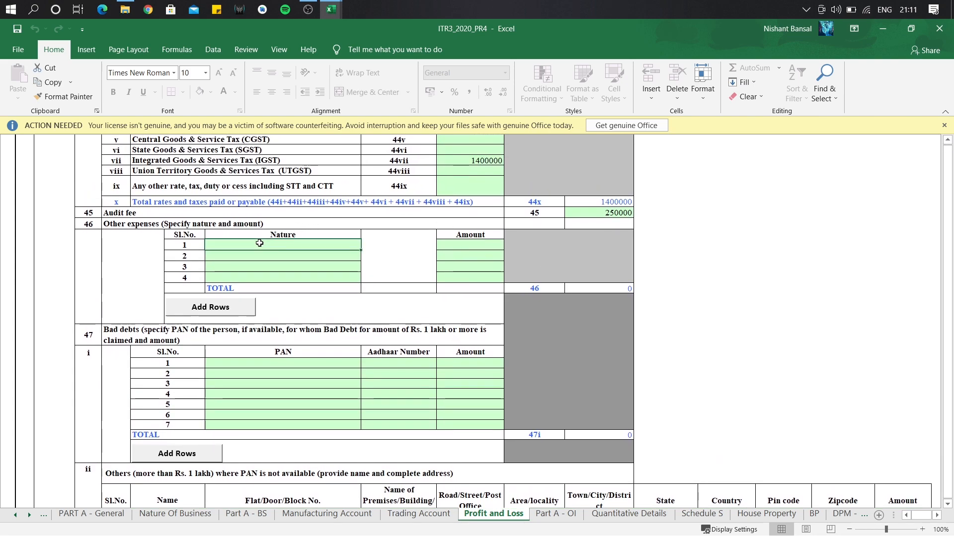
{"action": "key", "text": "Caps_Lock"}
{"action": "type", "text": "miscellane"}
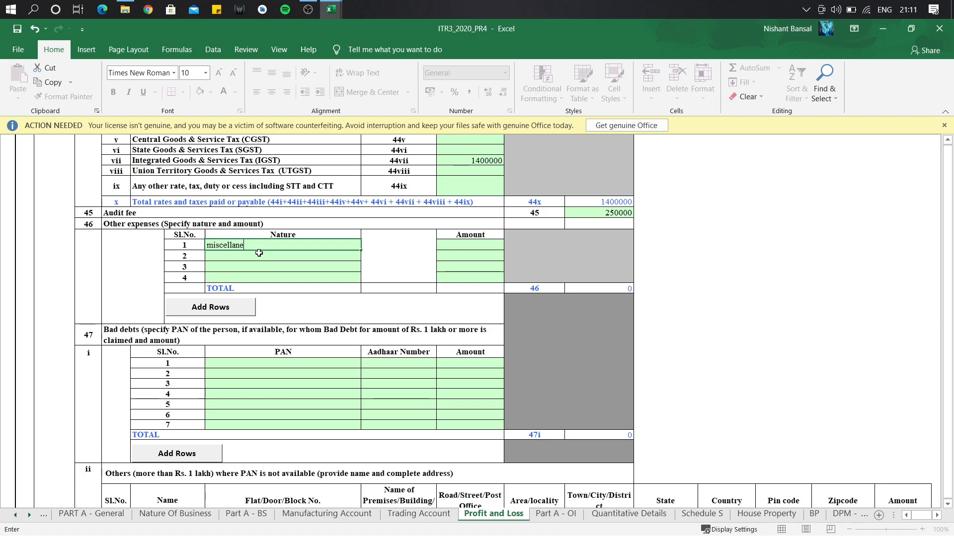
{"action": "type", "text": "ous expenses"}
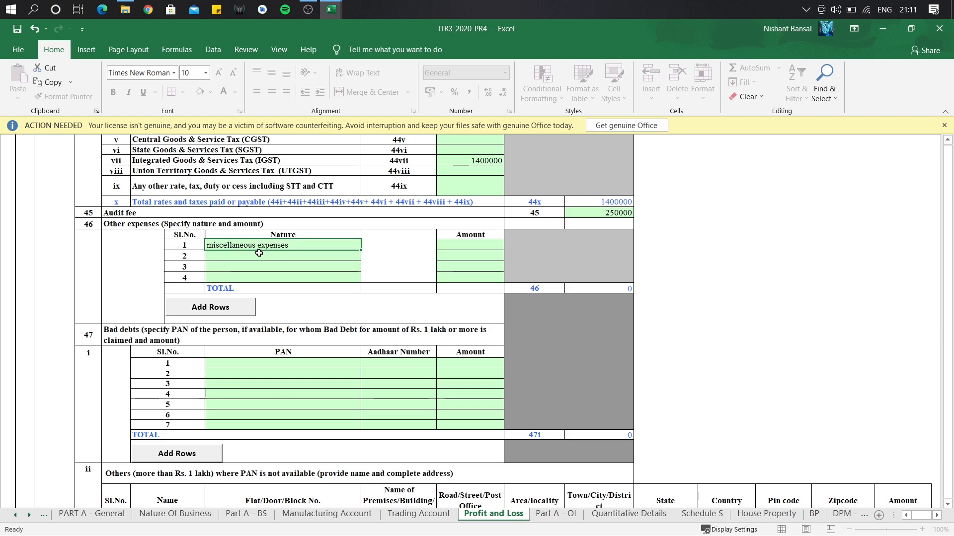
{"action": "key", "text": "Return"}
{"action": "left_click", "coordinate": [485, 247]}
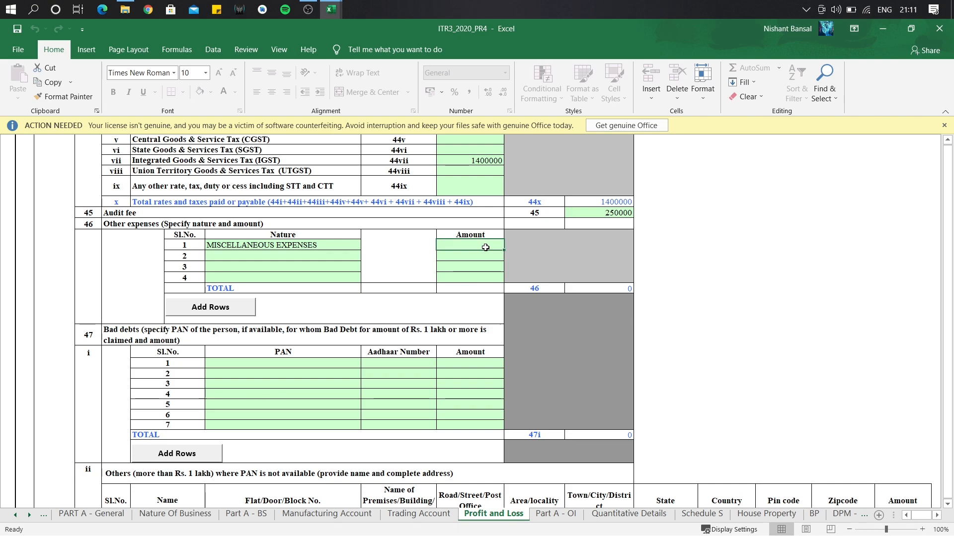
{"action": "type", "text": "1500"}
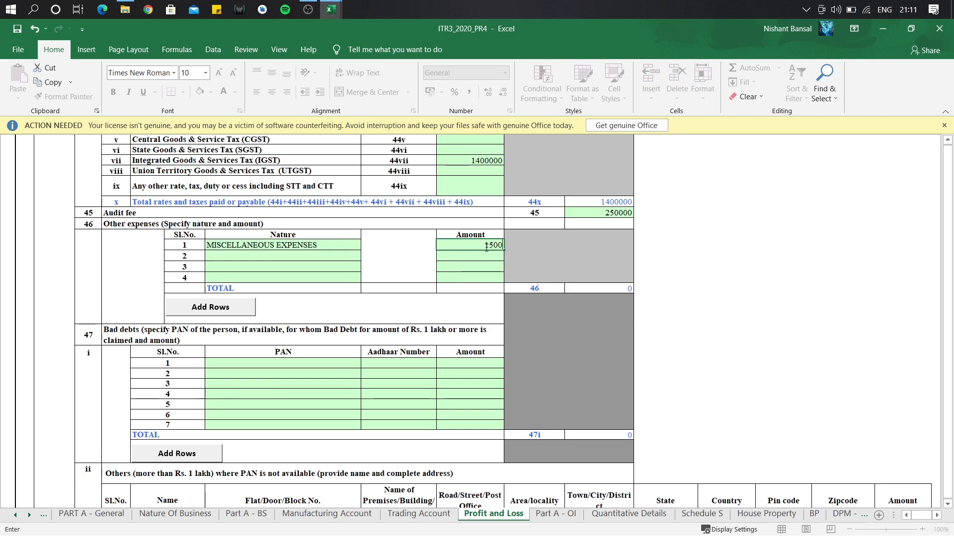
{"action": "type", "text": "00"}
{"action": "key", "text": "Return"}
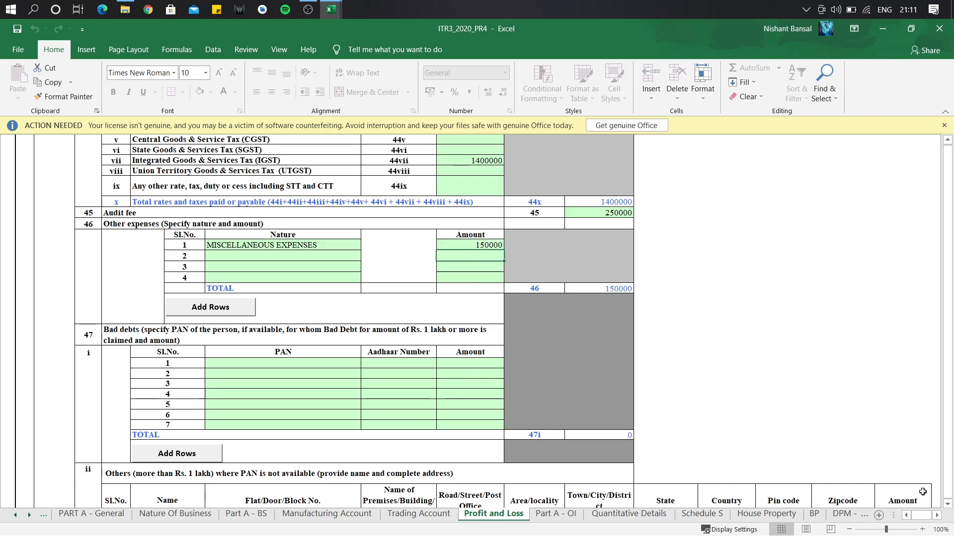
{"action": "left_click", "coordinate": [946, 504]}
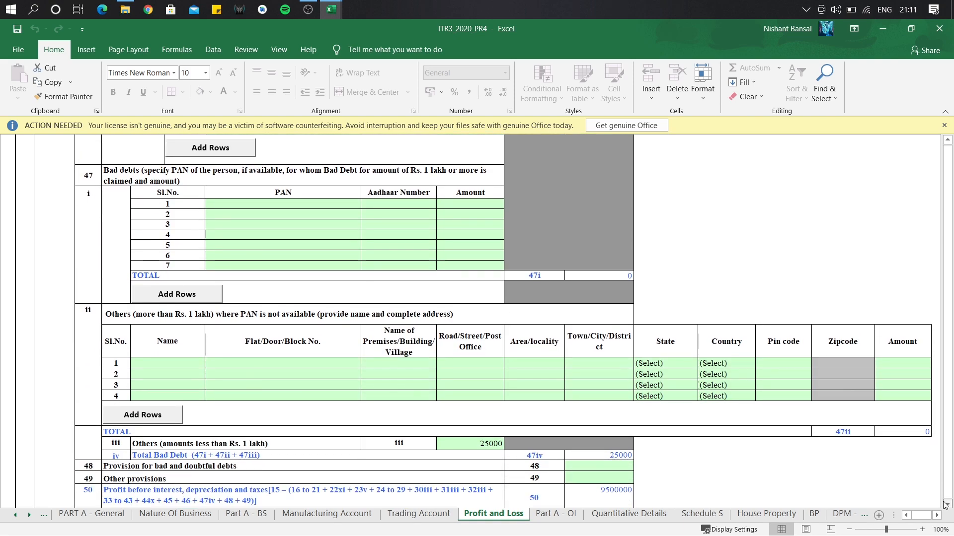
Enter depreciation and amortization of 1500000 in row 52.
{"action": "scroll", "coordinate": [945, 505], "scroll_direction": "down", "scroll_amount": 7}
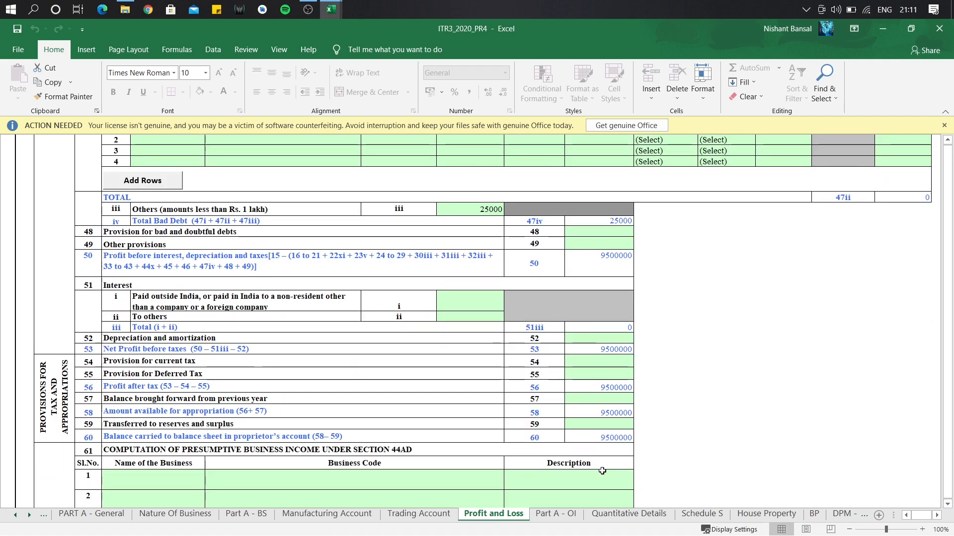
{"action": "left_click", "coordinate": [594, 340]}
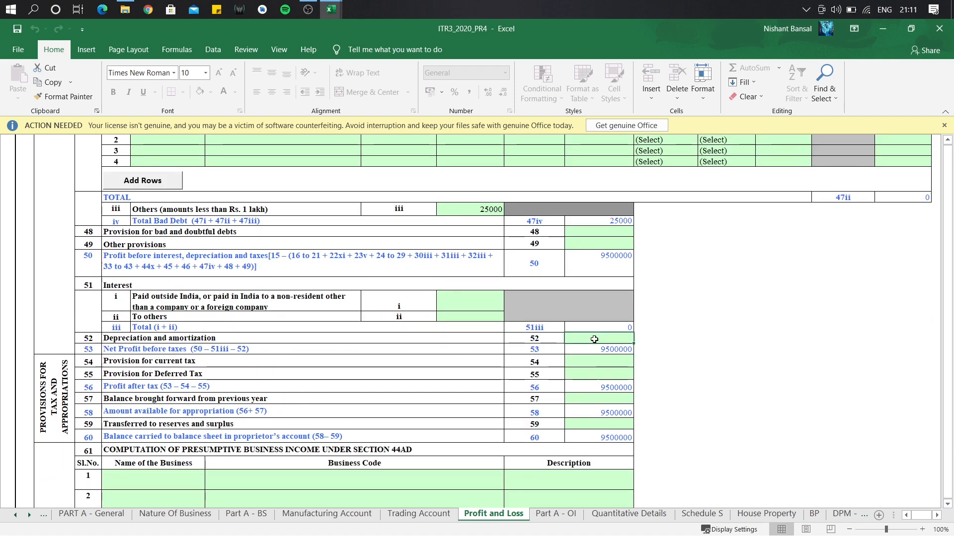
{"action": "type", "text": "1500000"}
{"action": "key", "text": "Return"}
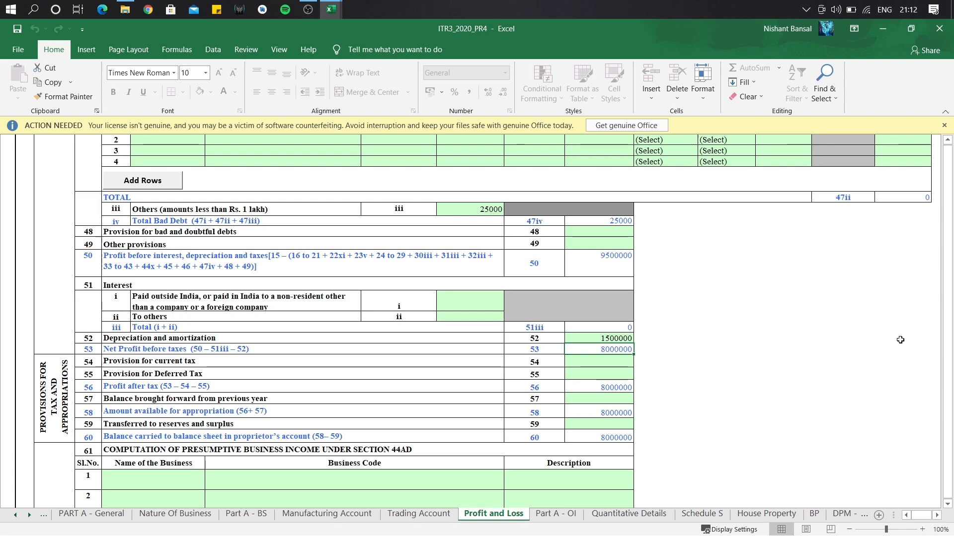
{"action": "key", "text": "alt+Tab"}
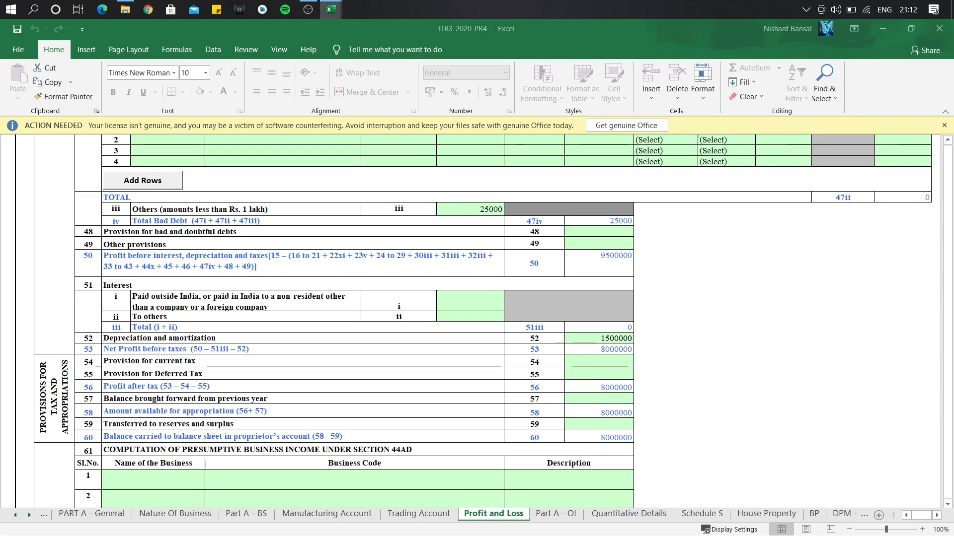
{"action": "key", "text": "alt+Tab"}
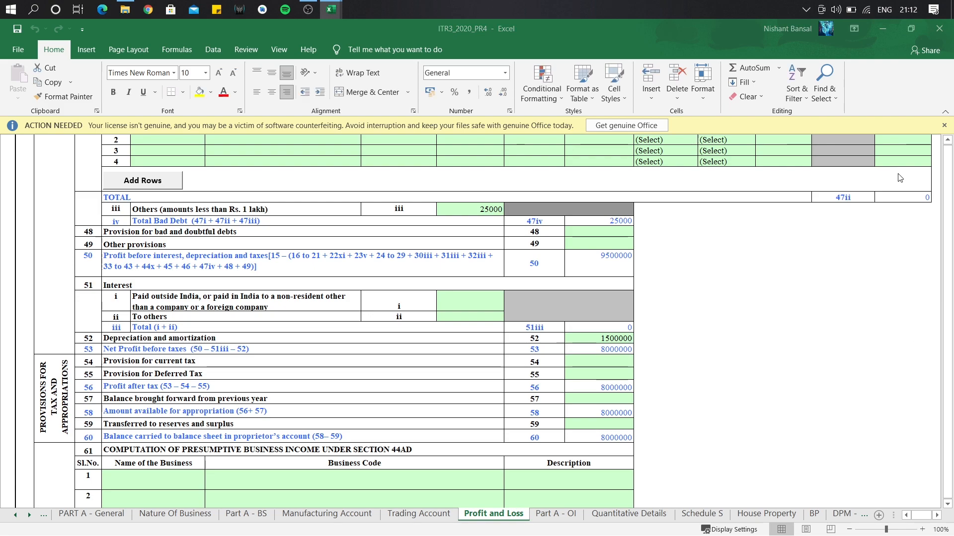
{"action": "scroll", "coordinate": [948, 237], "scroll_direction": "up", "scroll_amount": 10}
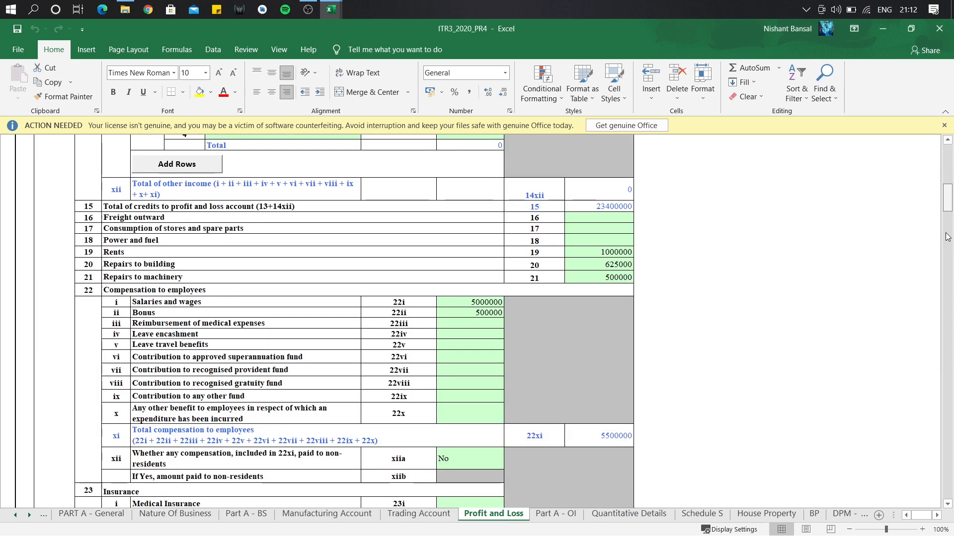
{"action": "scroll", "coordinate": [947, 237], "scroll_direction": "down", "scroll_amount": 10}
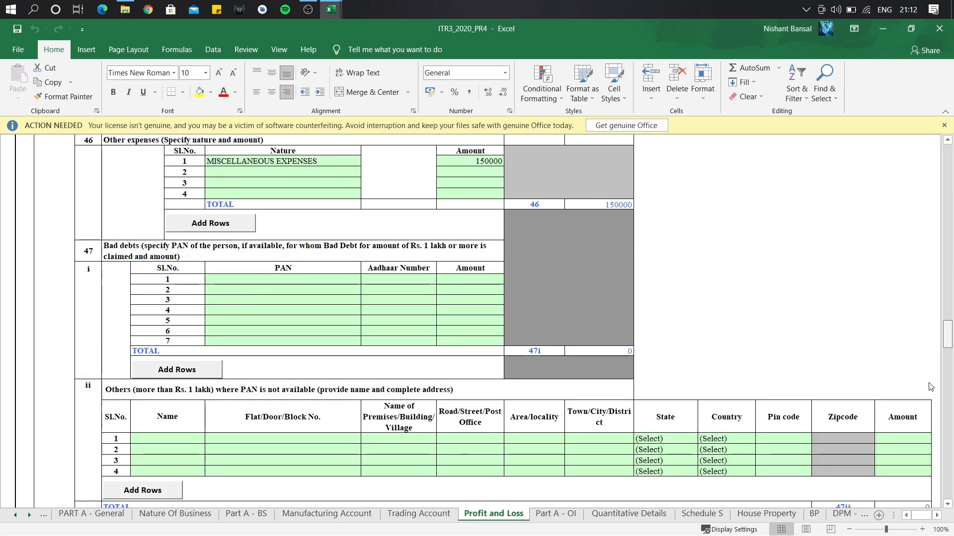
{"action": "scroll", "coordinate": [929, 393], "scroll_direction": "down", "scroll_amount": 5}
{"action": "scroll", "coordinate": [910, 437], "scroll_direction": "down", "scroll_amount": 3}
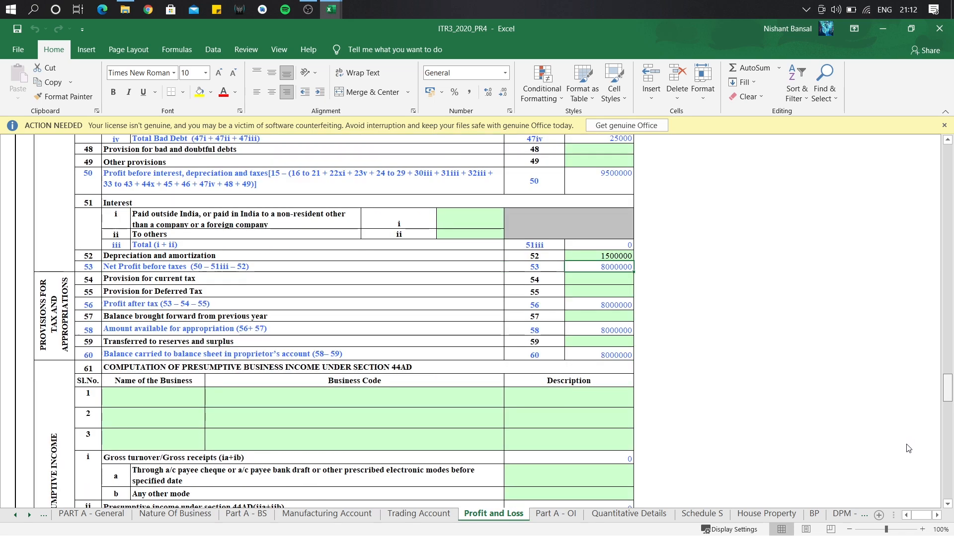
{"action": "scroll", "coordinate": [908, 448], "scroll_direction": "down", "scroll_amount": 3}
{"action": "scroll", "coordinate": [899, 466], "scroll_direction": "down", "scroll_amount": 3}
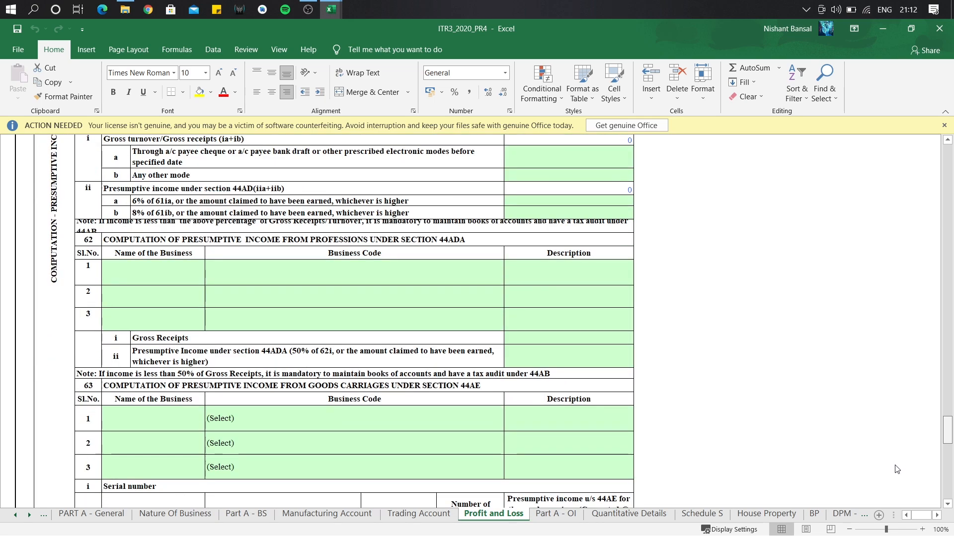
{"action": "scroll", "coordinate": [895, 432], "scroll_direction": "up", "scroll_amount": 6}
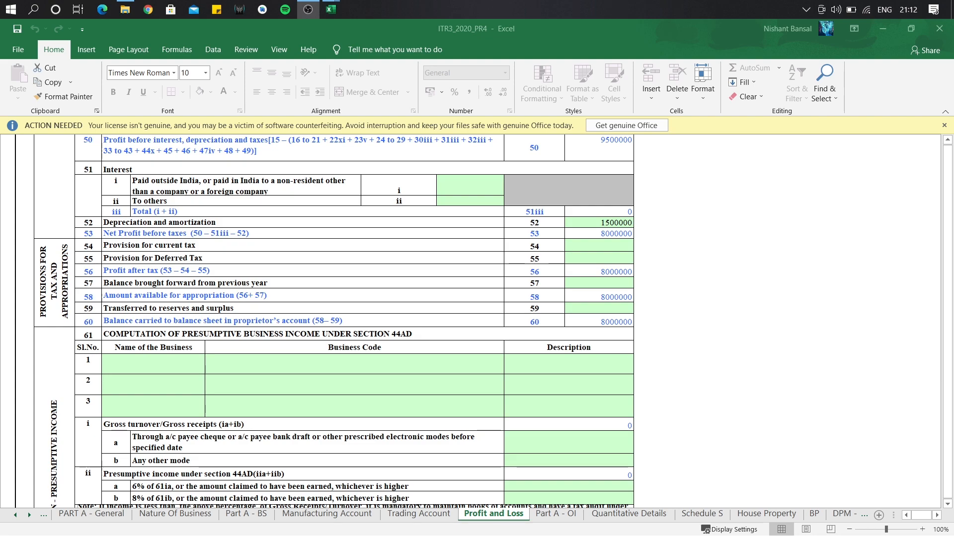
{"action": "mouse_move", "coordinate": [331, 12]}
{"action": "left_click", "coordinate": [378, 64]}
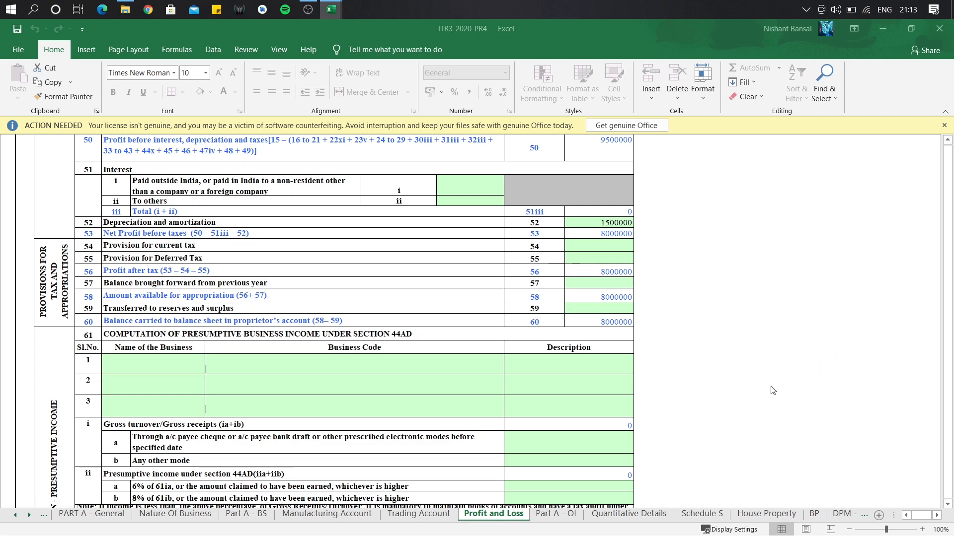
On the Part A-BS sheet, enter proprietor's capital of 40000000.
{"action": "left_click", "coordinate": [260, 515]}
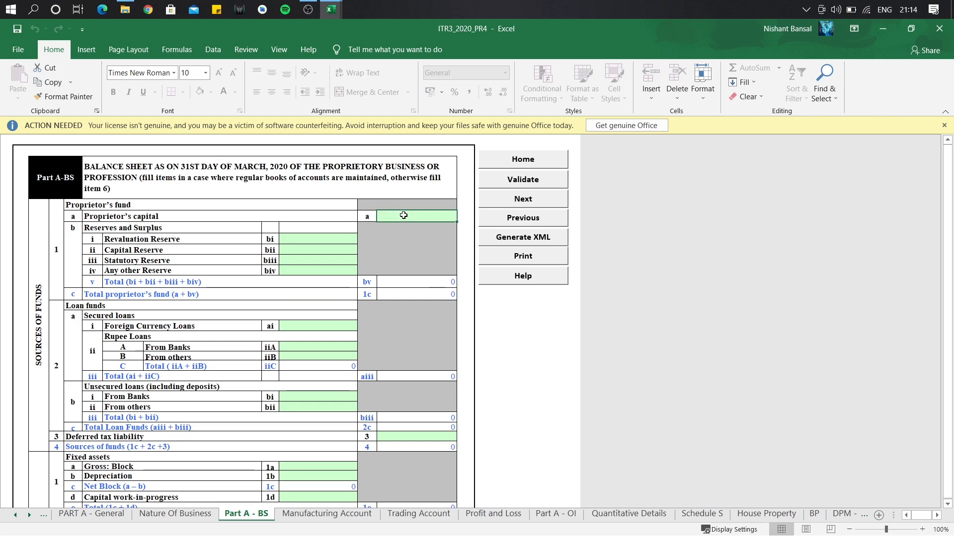
{"action": "type", "text": "40000000"}
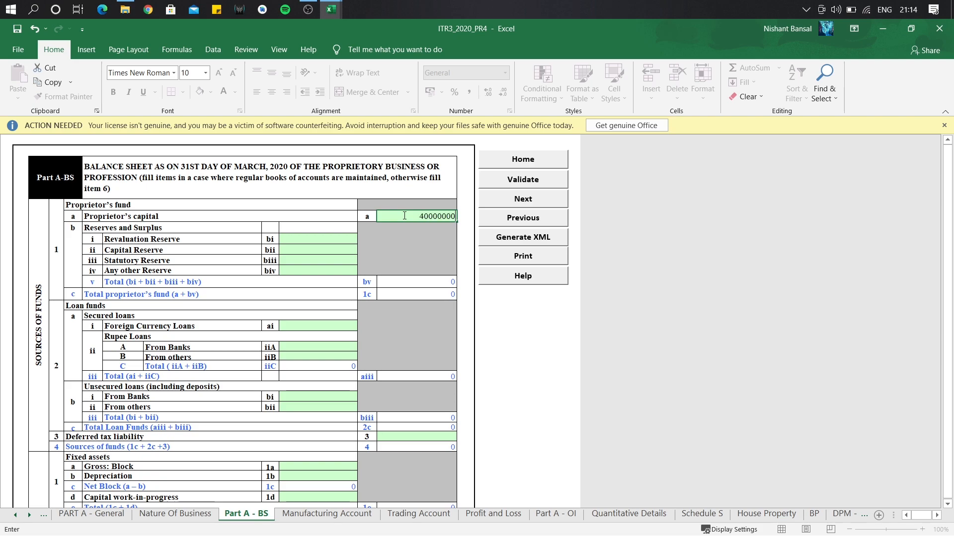
{"action": "key", "text": "Return"}
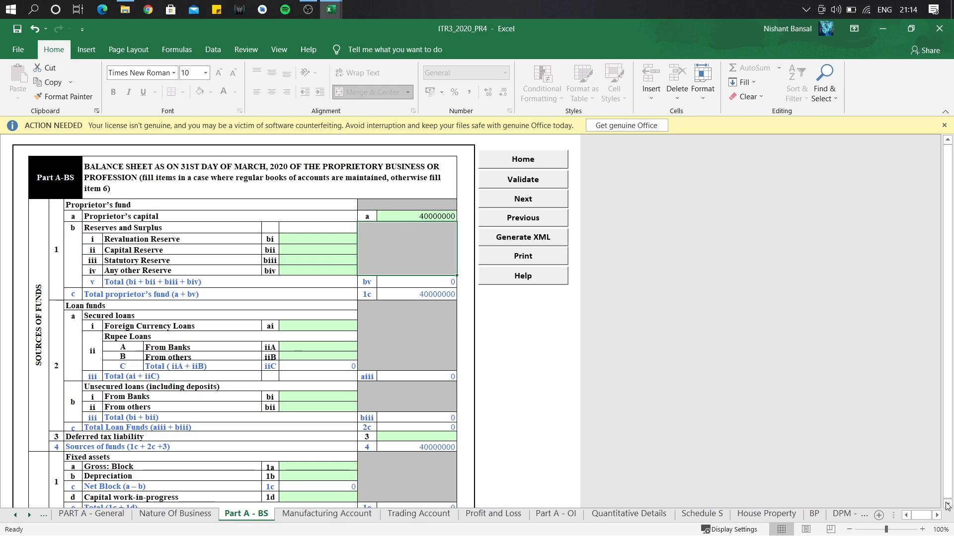
{"action": "left_click", "coordinate": [947, 505]}
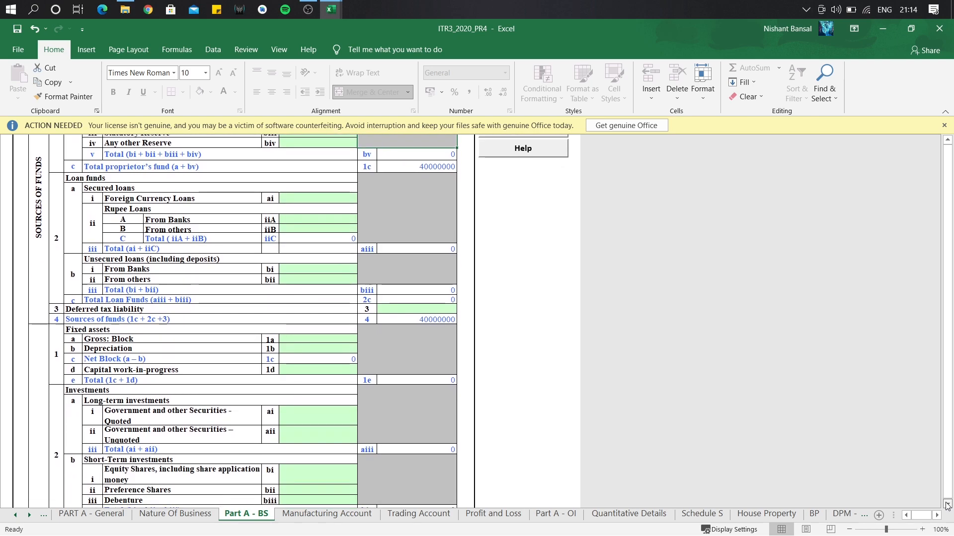
{"action": "left_click", "coordinate": [946, 505]}
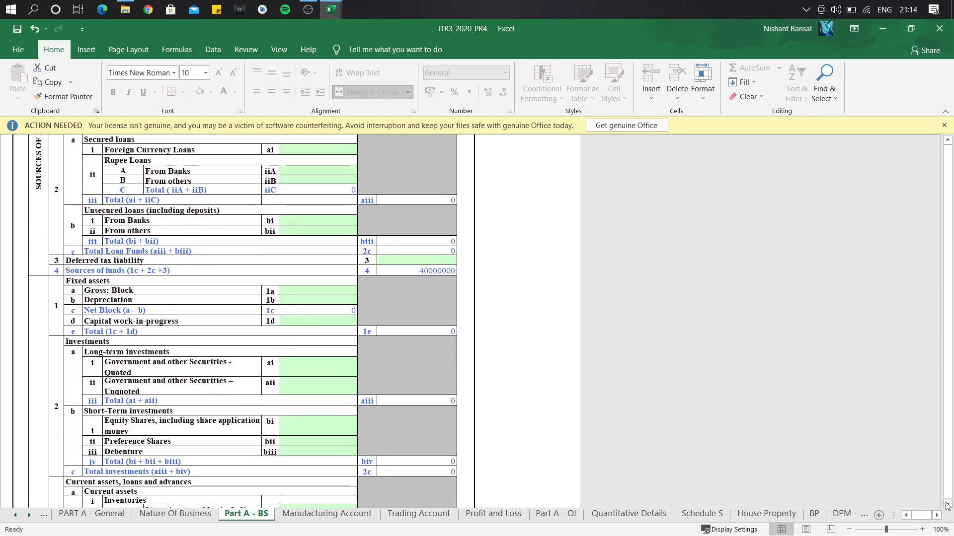
{"action": "left_click", "coordinate": [947, 505]}
{"action": "left_click", "coordinate": [946, 505]}
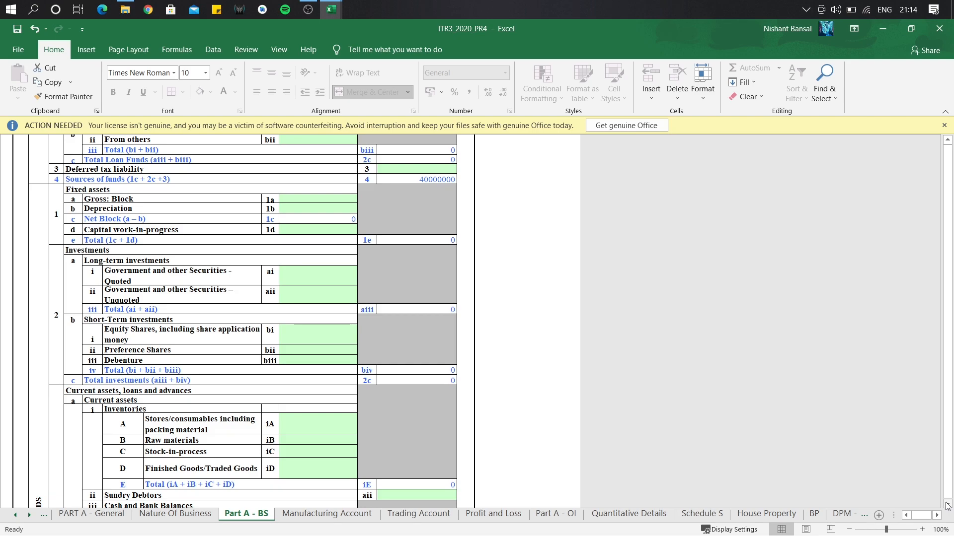
{"action": "scroll", "coordinate": [947, 506], "scroll_direction": "down", "scroll_amount": 4}
{"action": "scroll", "coordinate": [947, 506], "scroll_direction": "down", "scroll_amount": 2}
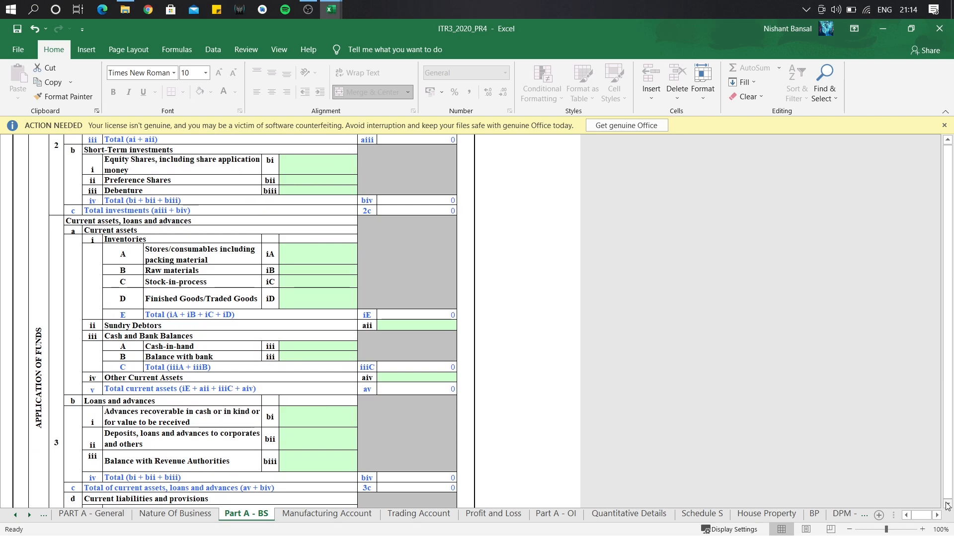
{"action": "scroll", "coordinate": [947, 505], "scroll_direction": "down", "scroll_amount": 3}
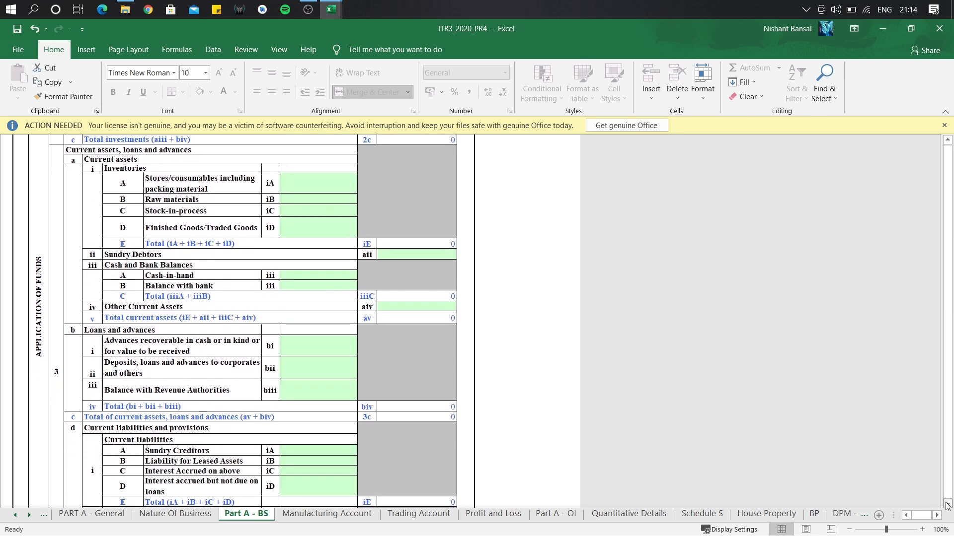
{"action": "scroll", "coordinate": [947, 506], "scroll_direction": "down", "scroll_amount": 2}
{"action": "scroll", "coordinate": [947, 506], "scroll_direction": "down", "scroll_amount": 3}
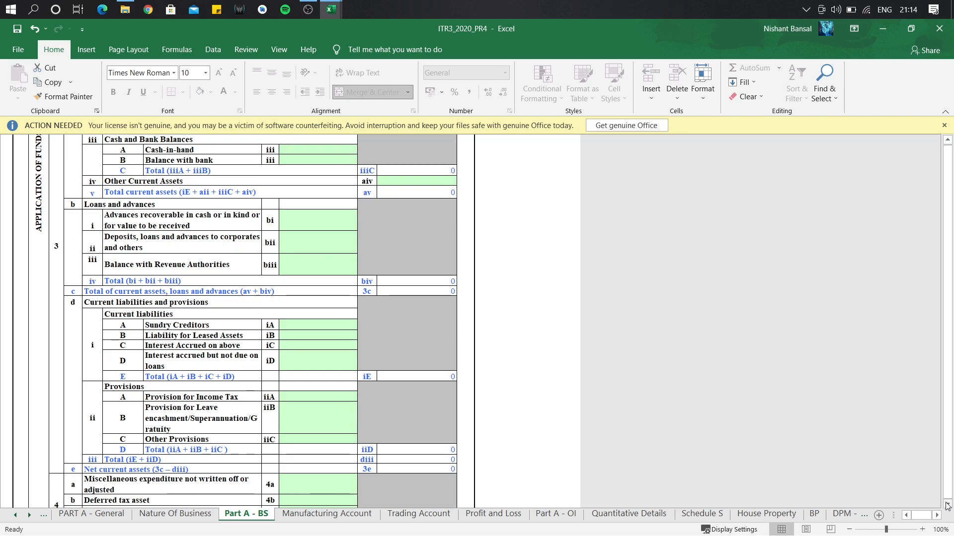
{"action": "scroll", "coordinate": [947, 506], "scroll_direction": "down", "scroll_amount": 3}
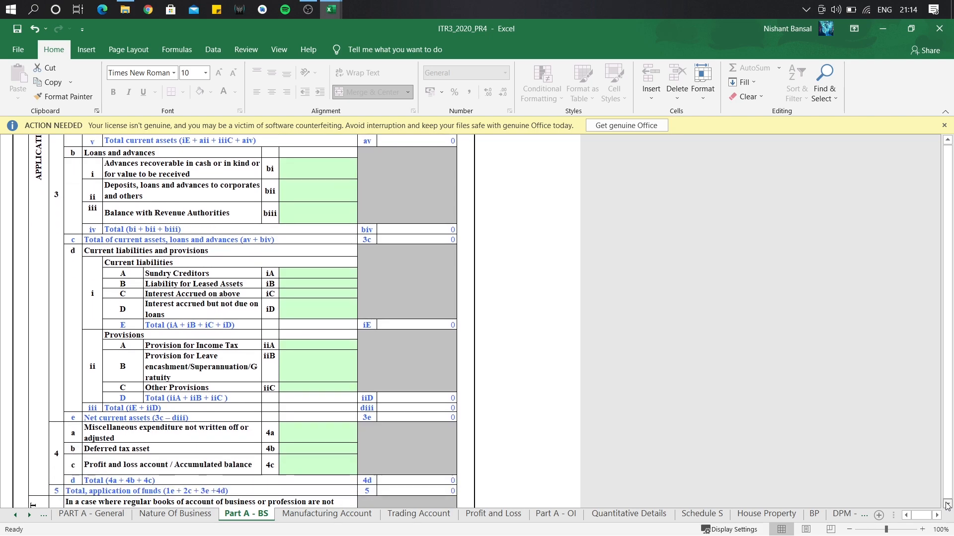
{"action": "scroll", "coordinate": [948, 505], "scroll_direction": "down", "scroll_amount": 2}
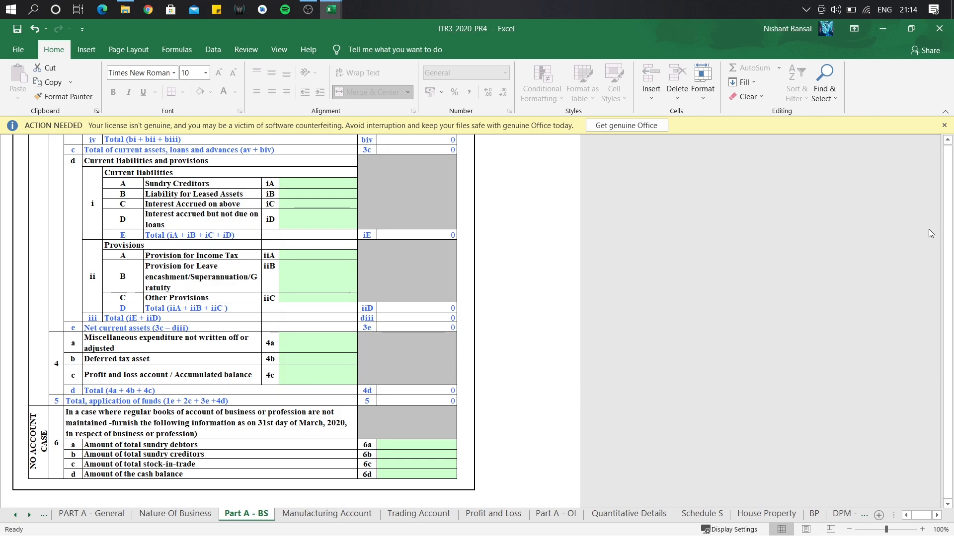
{"action": "left_click", "coordinate": [948, 141]}
{"action": "scroll", "coordinate": [947, 141], "scroll_direction": "up", "scroll_amount": 15}
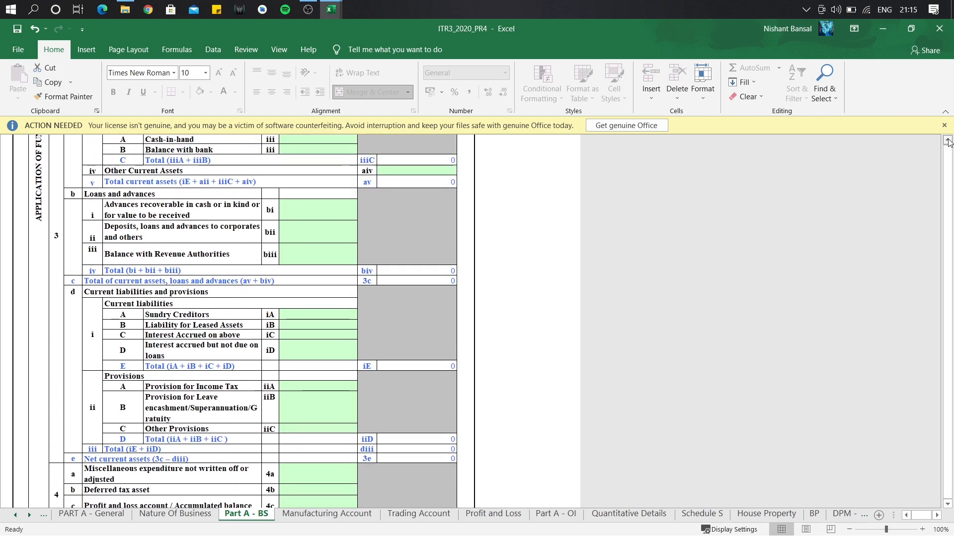
{"action": "scroll", "coordinate": [948, 141], "scroll_direction": "up", "scroll_amount": 7}
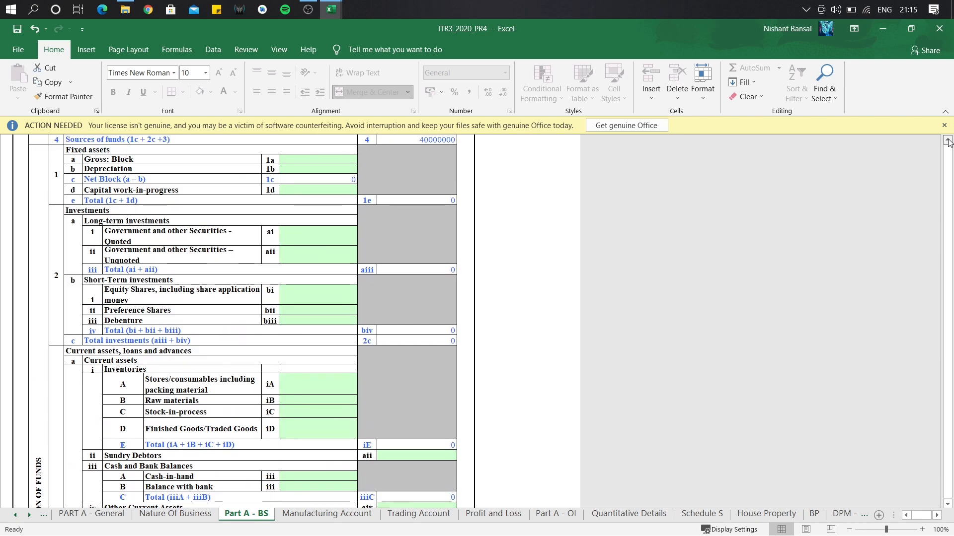
{"action": "scroll", "coordinate": [947, 141], "scroll_direction": "up", "scroll_amount": 1}
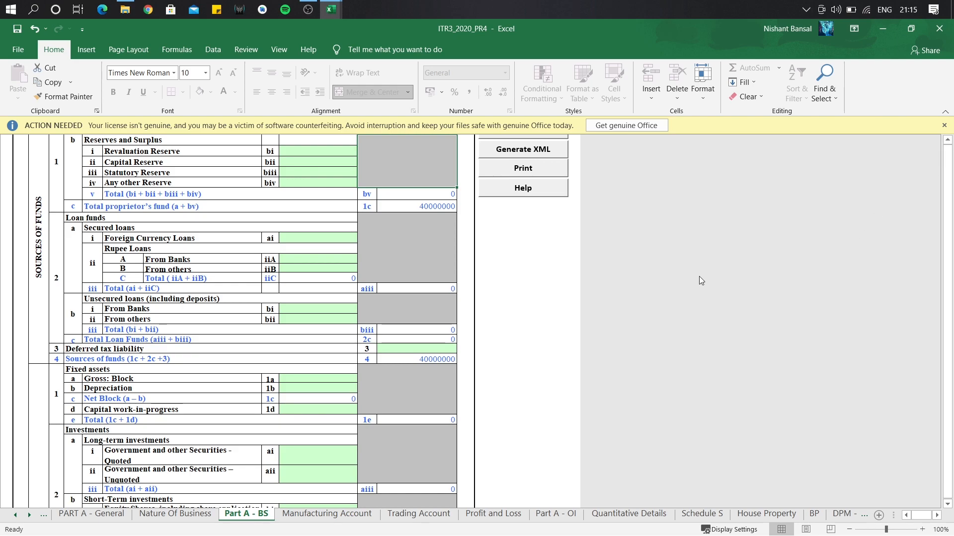
Enter 2200000 as rupee loans from banks (iiA) on Part A-BS.
{"action": "left_click", "coordinate": [305, 259]}
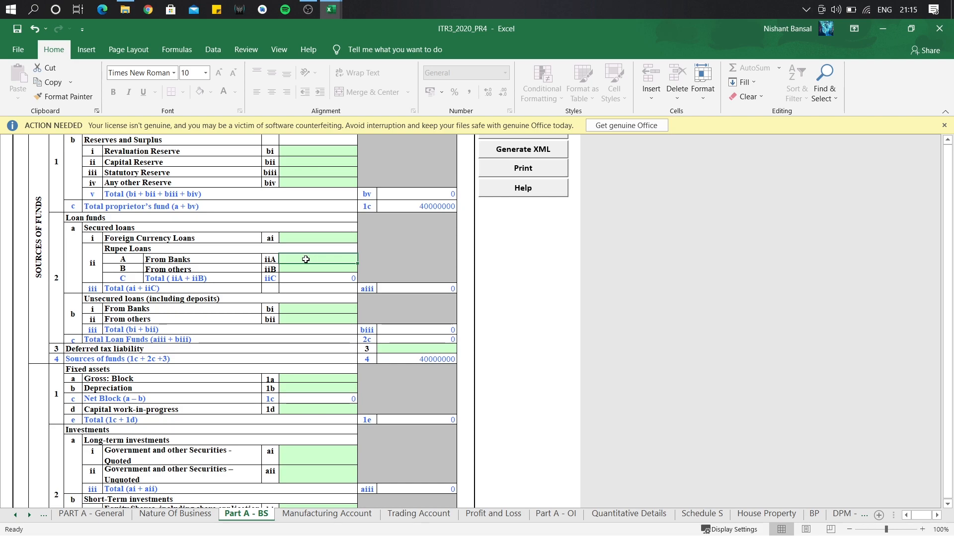
{"action": "type", "text": "2200000"}
{"action": "key", "text": "Return"}
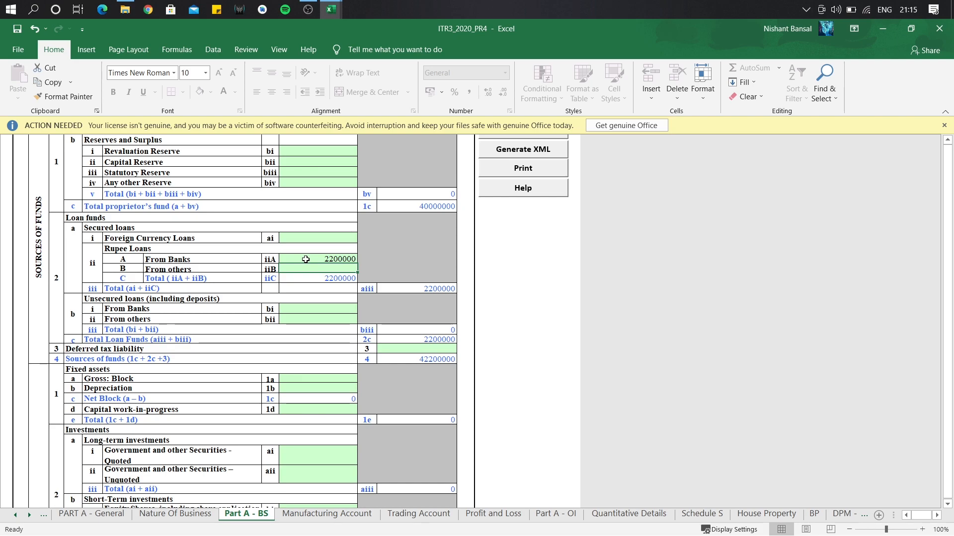
{"action": "left_click_drag", "start_coordinate": [947, 505], "coordinate": [946, 504]}
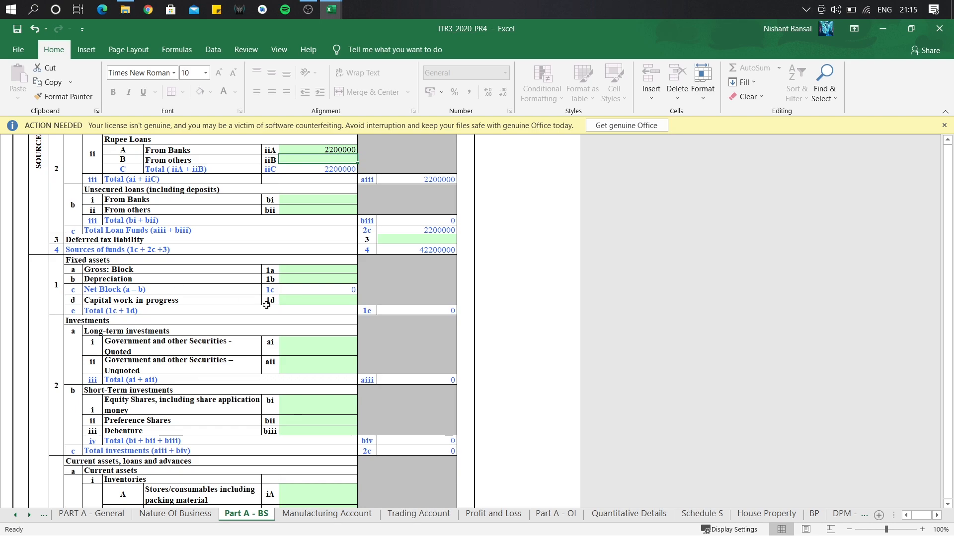
Enter gross block as =12000000+1500000 and depreciation 1500000, leaving net block 12000000.
{"action": "left_click", "coordinate": [315, 271]}
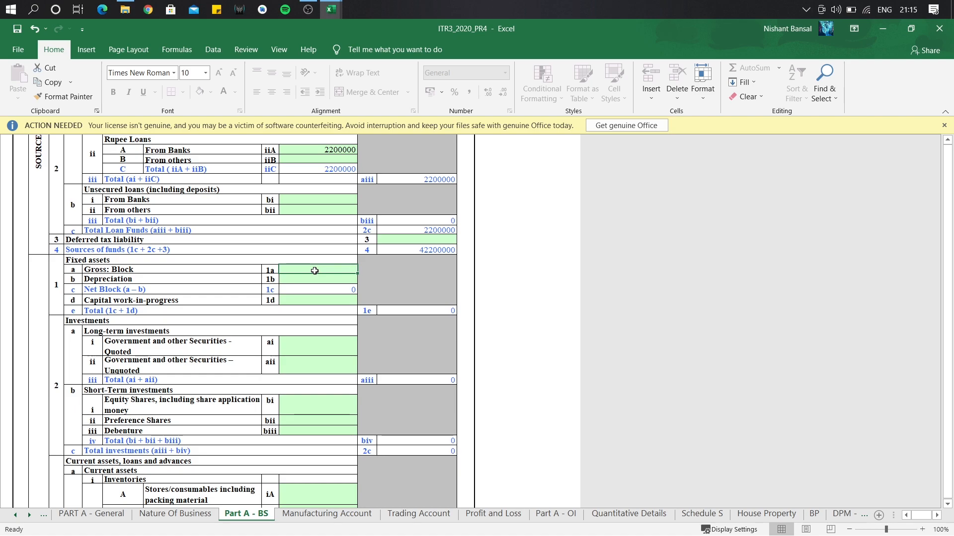
{"action": "type", "text": "="}
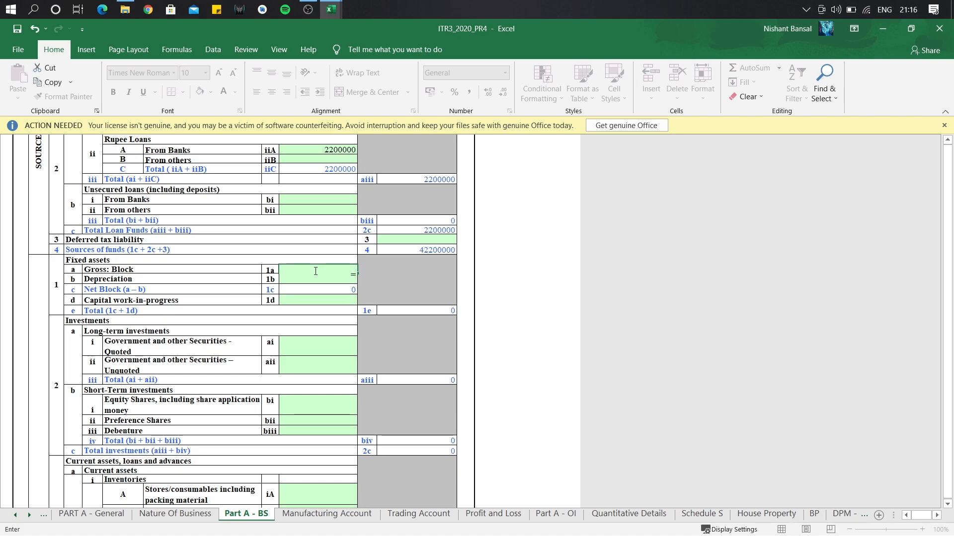
{"action": "type", "text": "12000000+"}
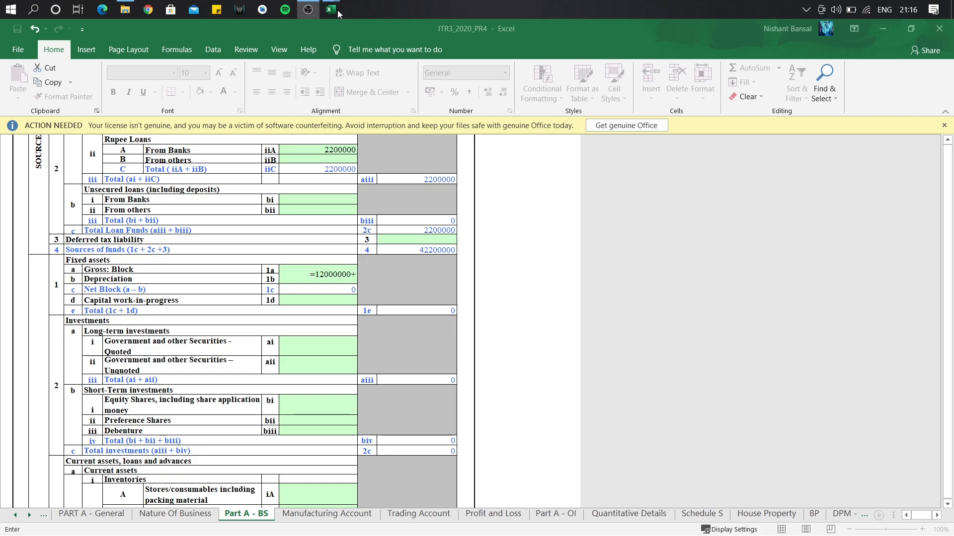
{"action": "mouse_move", "coordinate": [335, 10]}
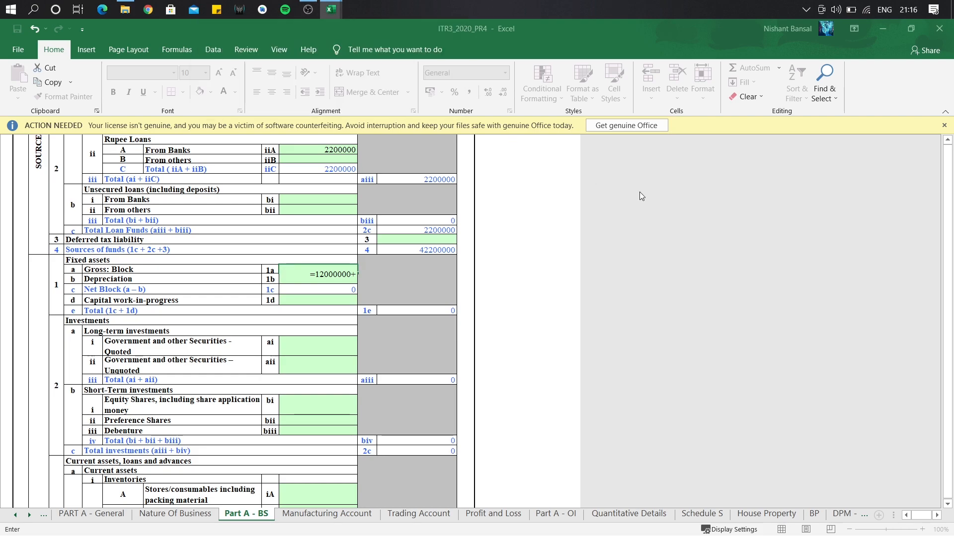
{"action": "type", "text": "1350000"}
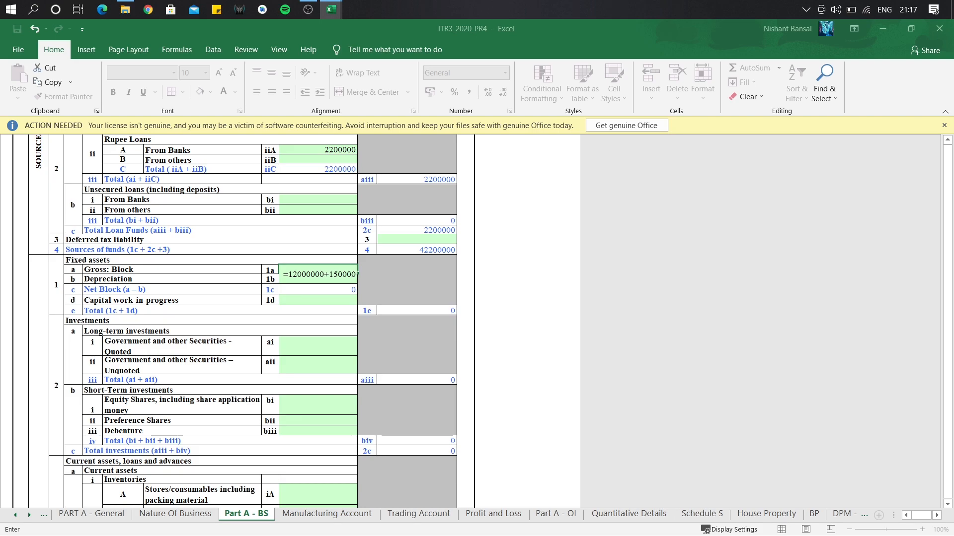
{"action": "type", "text": "0"}
{"action": "key", "text": "Return"}
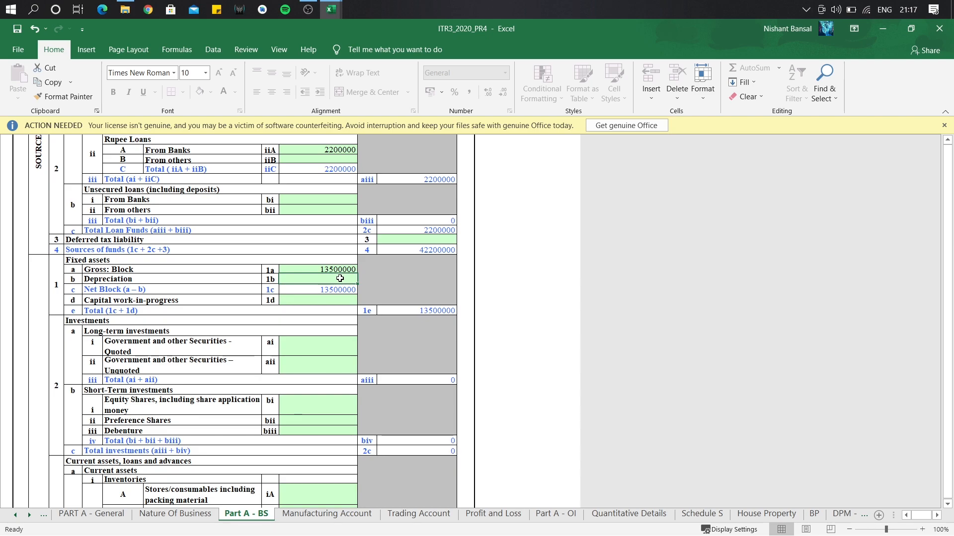
{"action": "type", "text": "15000"}
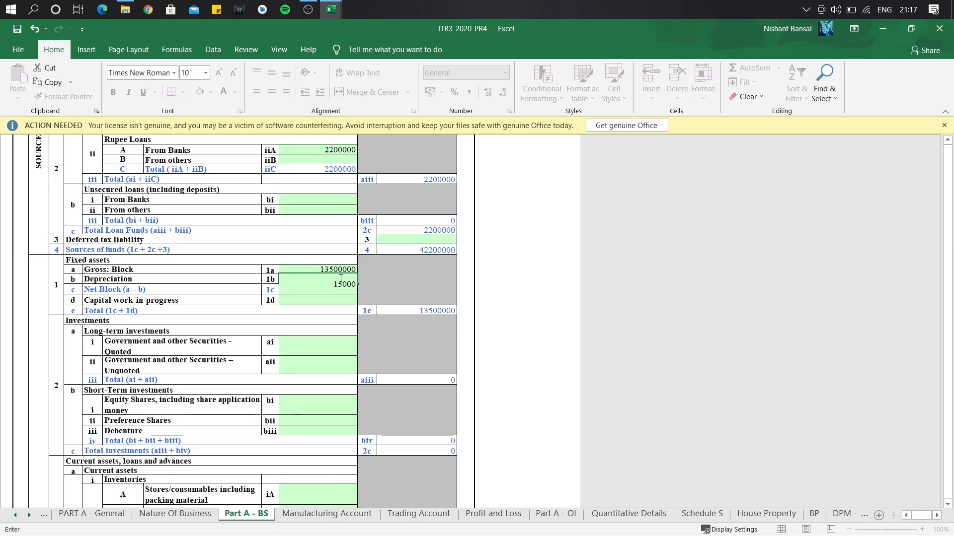
{"action": "type", "text": "00"}
{"action": "key", "text": "Return"}
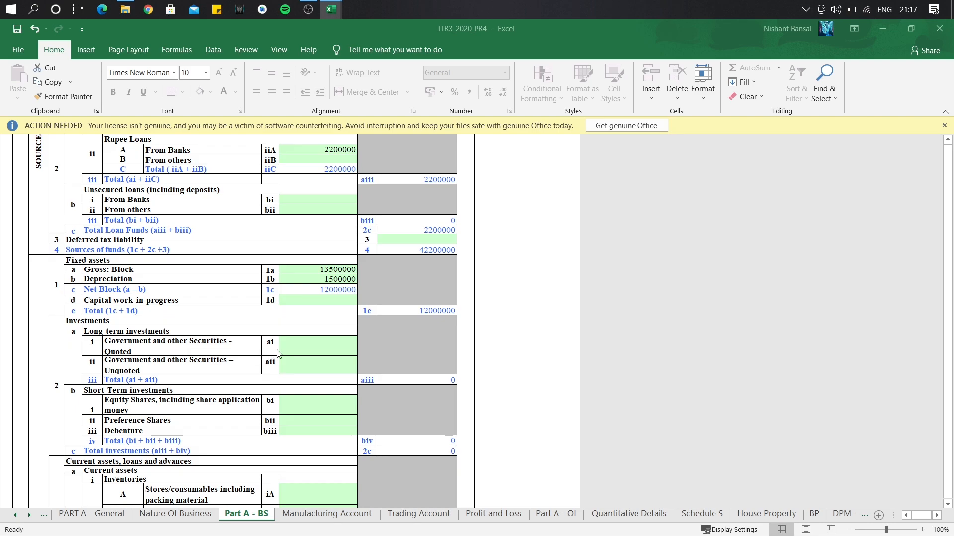
Enter quoted government securities of 24000000 and preference shares of 2400000.
{"action": "left_click", "coordinate": [324, 351]}
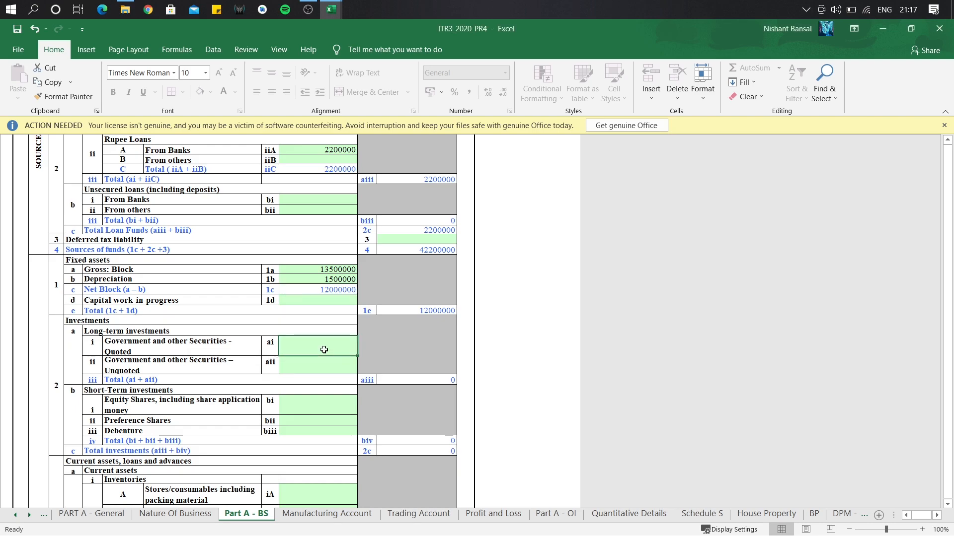
{"action": "type", "text": "24000000"}
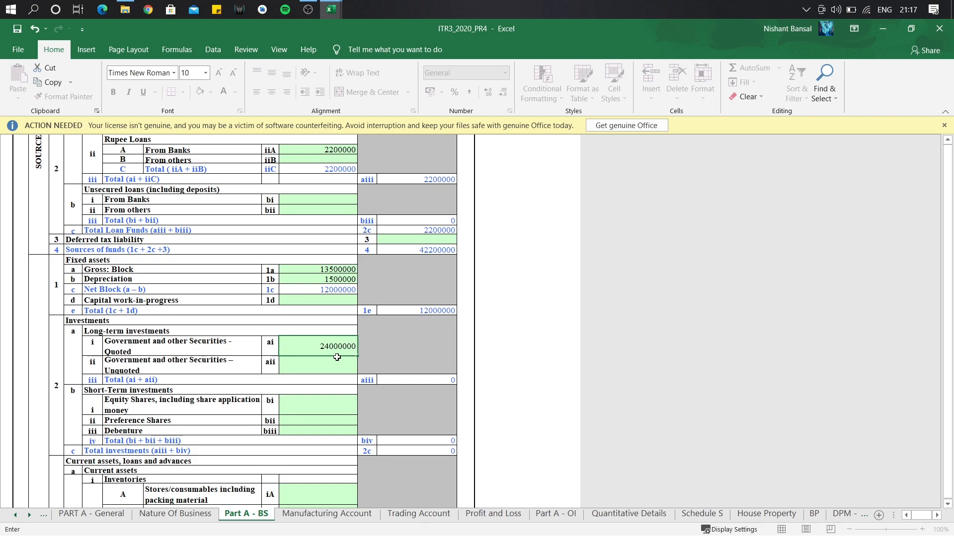
{"action": "left_click", "coordinate": [313, 422]}
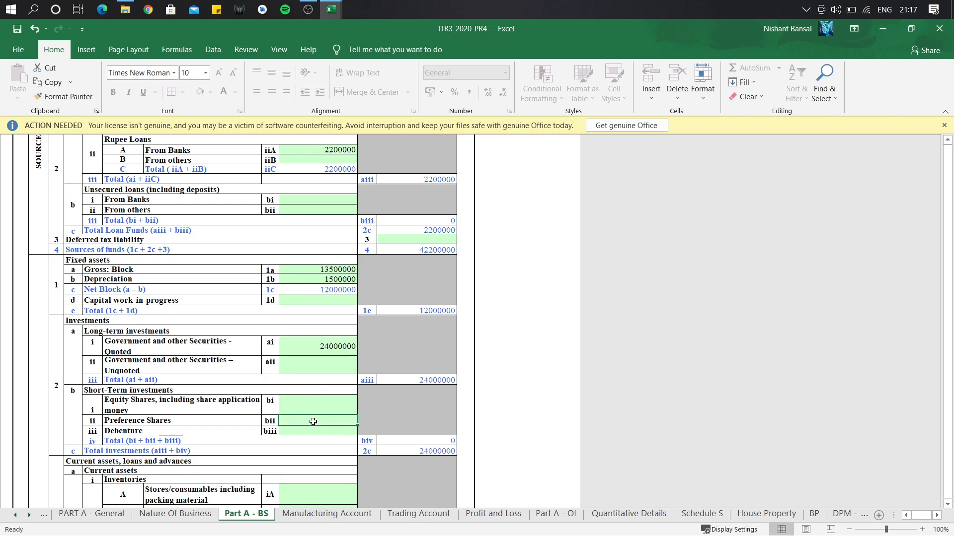
{"action": "type", "text": "2400000"}
{"action": "key", "text": "Return"}
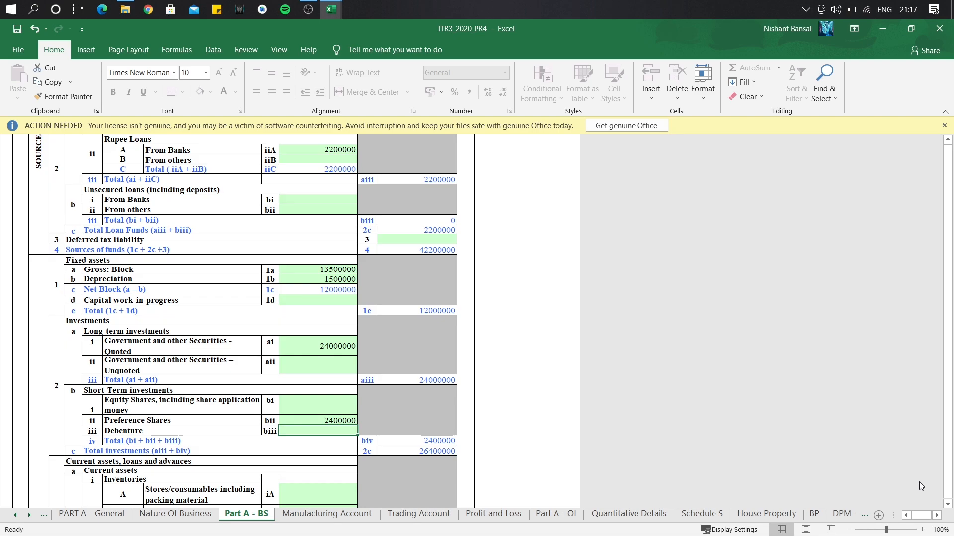
Record 400000 as raw materials inventory.
{"action": "left_click", "coordinate": [948, 503]}
{"action": "left_click", "coordinate": [947, 503]}
{"action": "left_click", "coordinate": [307, 371]}
{"action": "type", "text": "400000"}
{"action": "key", "text": "Return"}
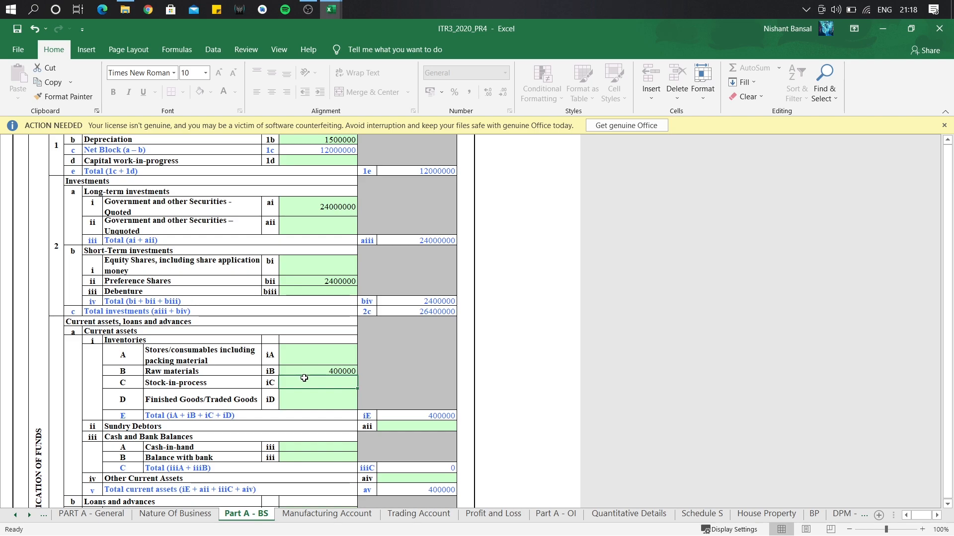
Enter finished goods of 600000 and sundry debtors of 2000000.
{"action": "left_click", "coordinate": [308, 403]}
{"action": "type", "text": "600000"}
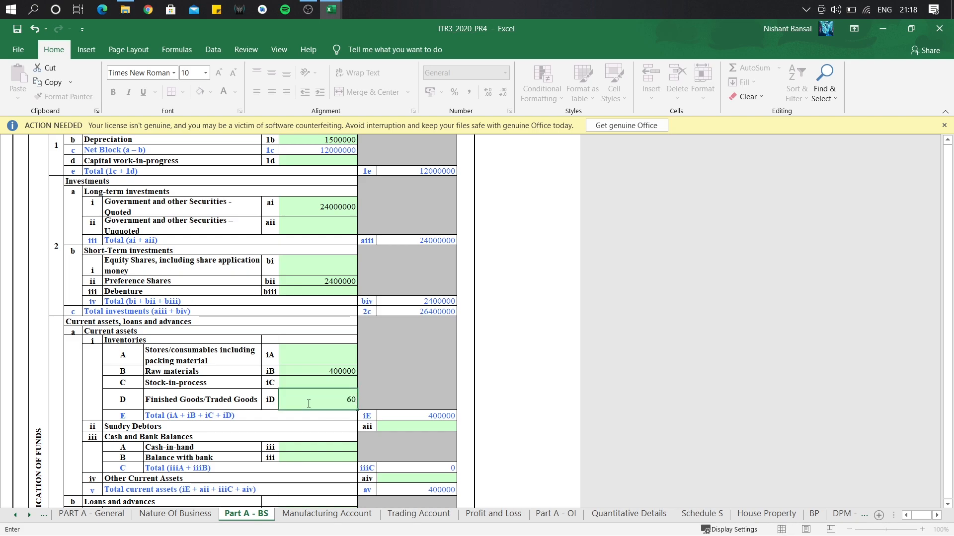
{"action": "key", "text": "Return"}
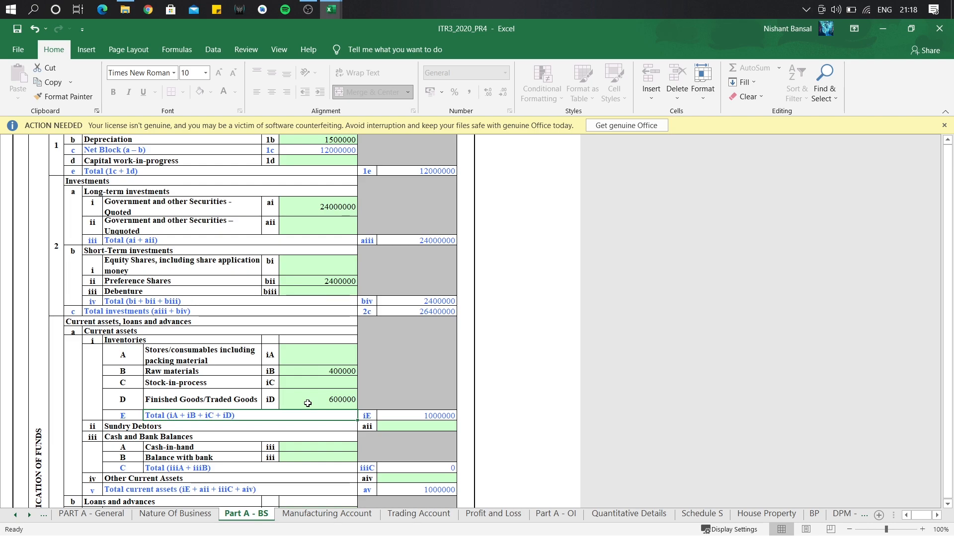
{"action": "left_click", "coordinate": [398, 425]}
{"action": "type", "text": "2000"}
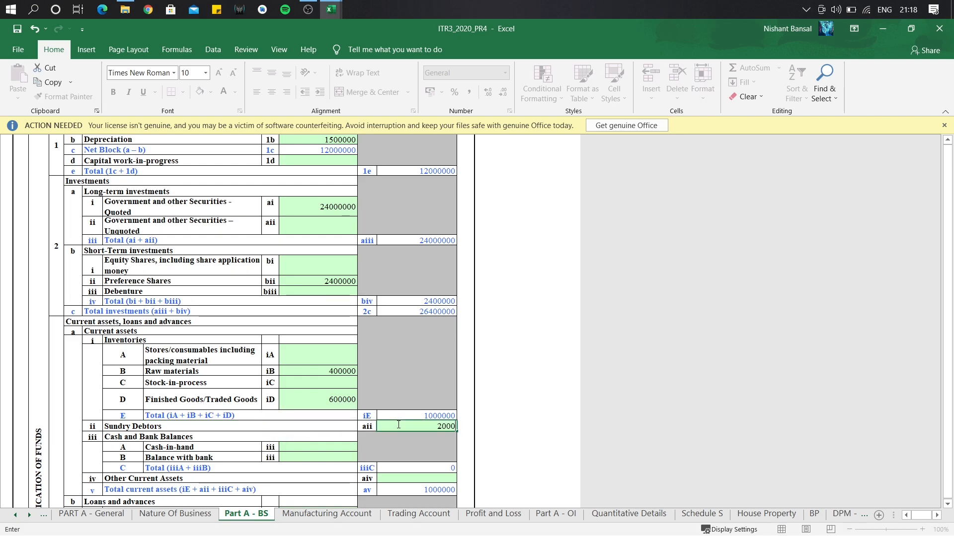
{"action": "type", "text": "00"}
{"action": "key", "text": "Return"}
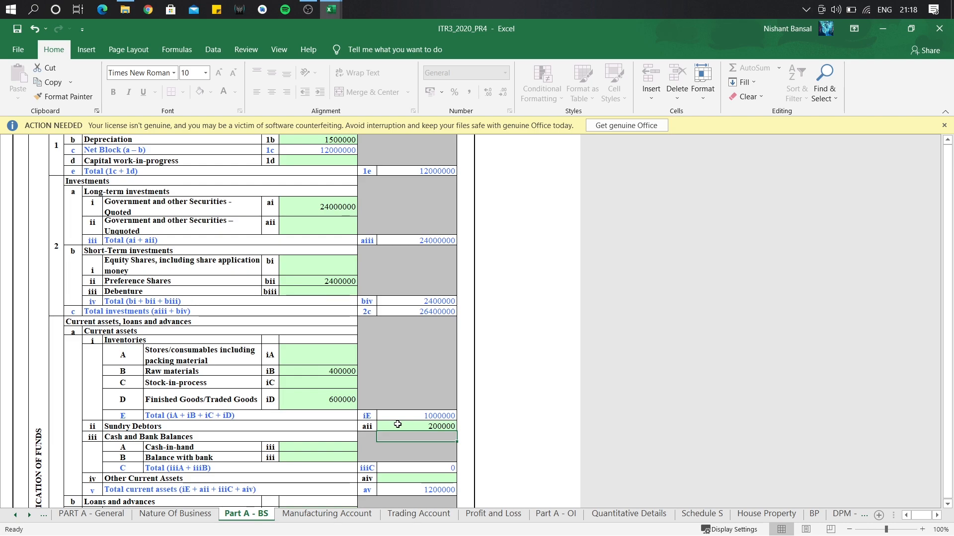
{"action": "double_click", "coordinate": [397, 424]}
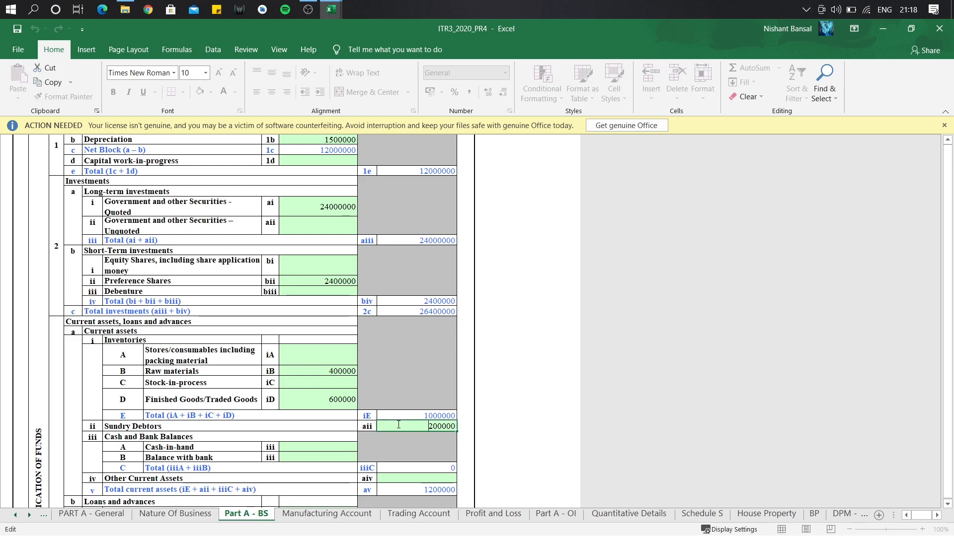
{"action": "type", "text": "0"}
{"action": "key", "text": "Return"}
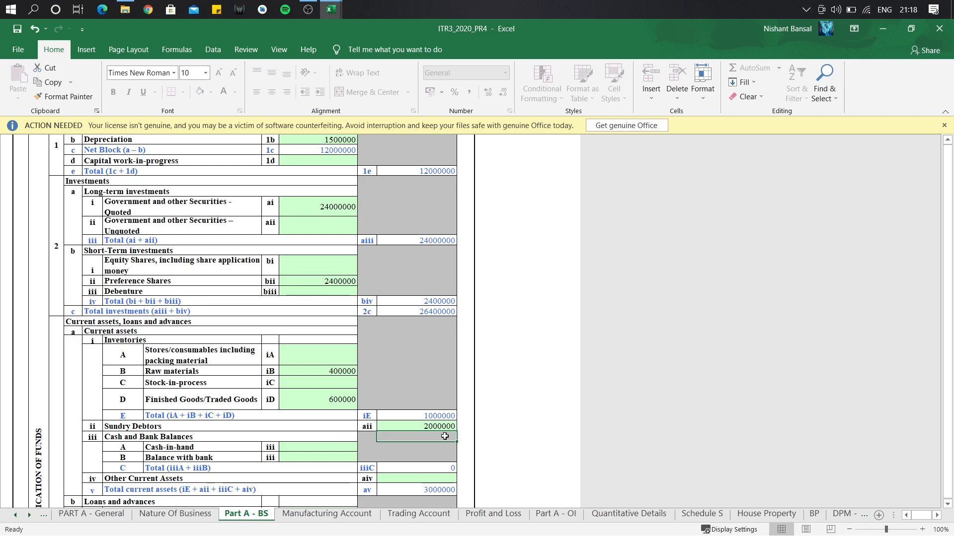
Enter cash-in-hand of 4000000 and balance with bank of 6000000.
{"action": "left_click", "coordinate": [334, 446]}
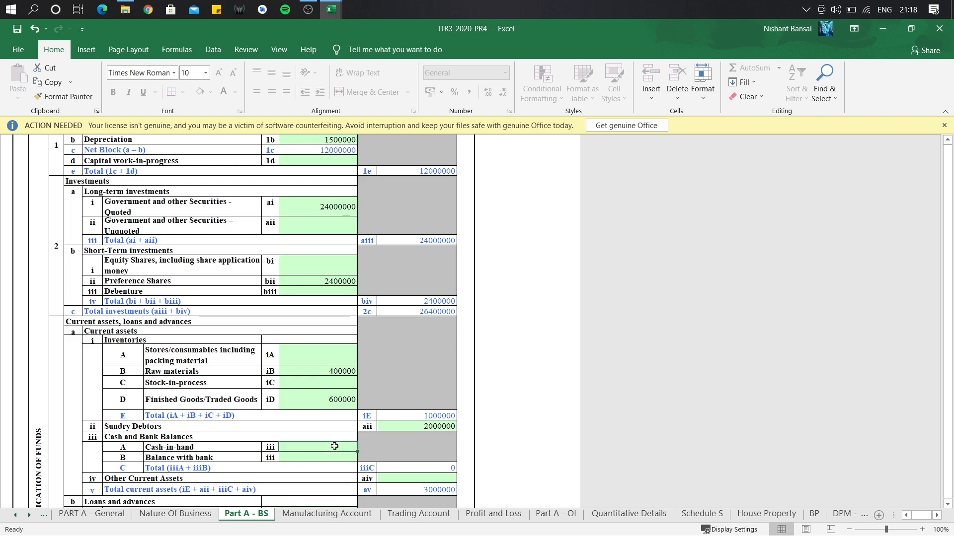
{"action": "type", "text": "4000000"}
{"action": "key", "text": "Return"}
{"action": "key", "text": "Return"}
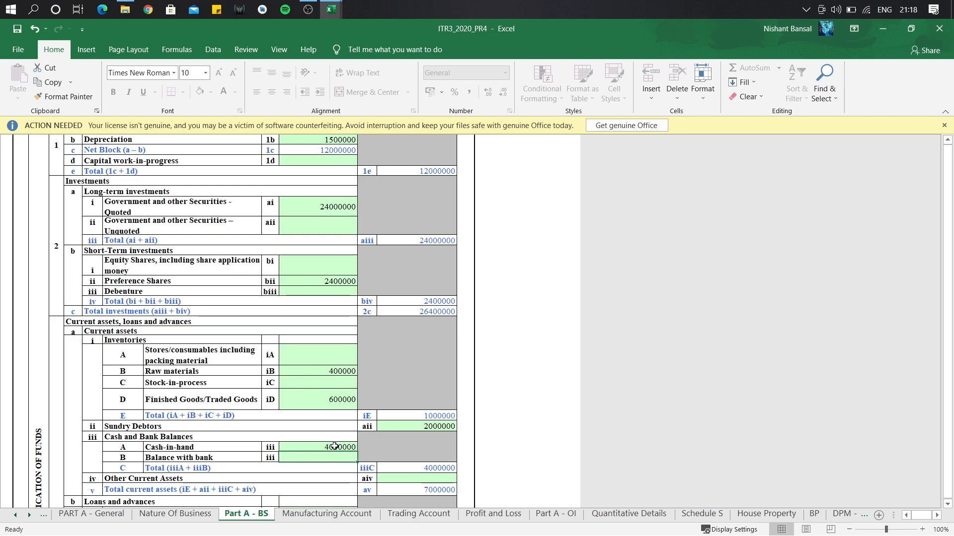
{"action": "type", "text": "6000000"}
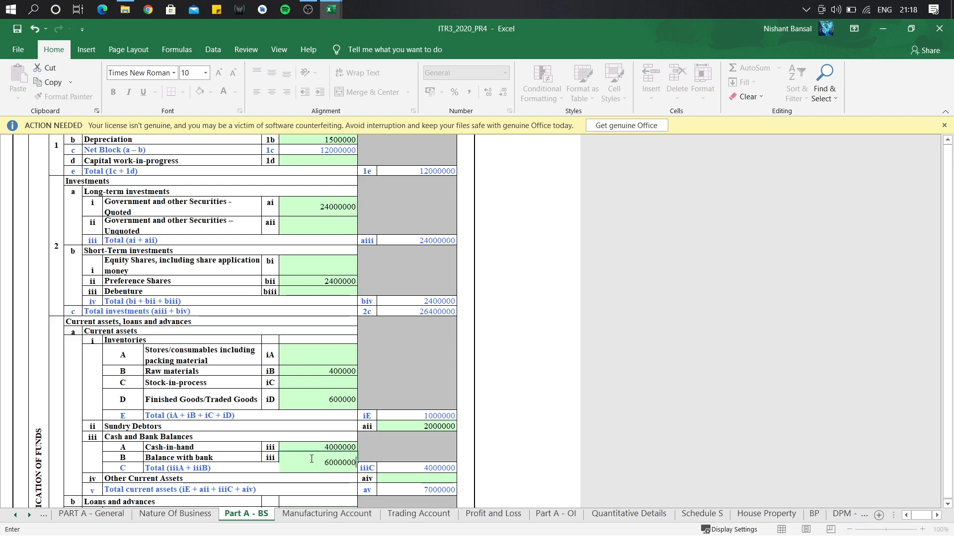
{"action": "key", "text": "Return"}
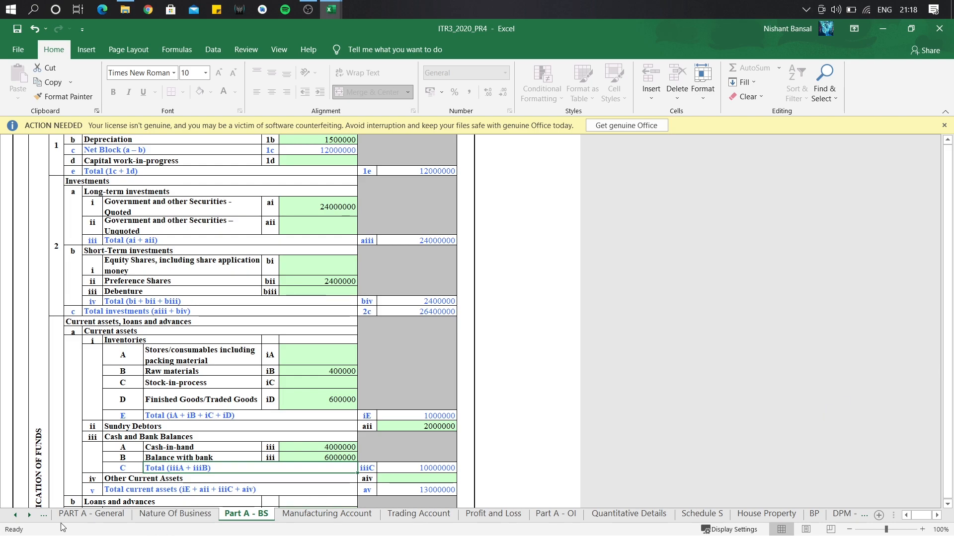
{"action": "left_click", "coordinate": [29, 516]}
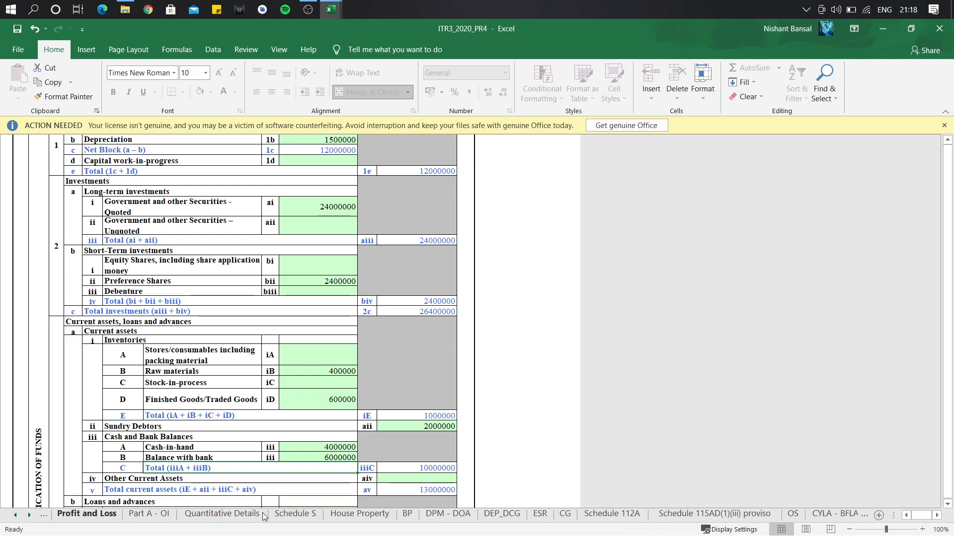
Switch to the DPM - DOA sheet with the plant-and-machinery depreciation table.
{"action": "left_click", "coordinate": [444, 517]}
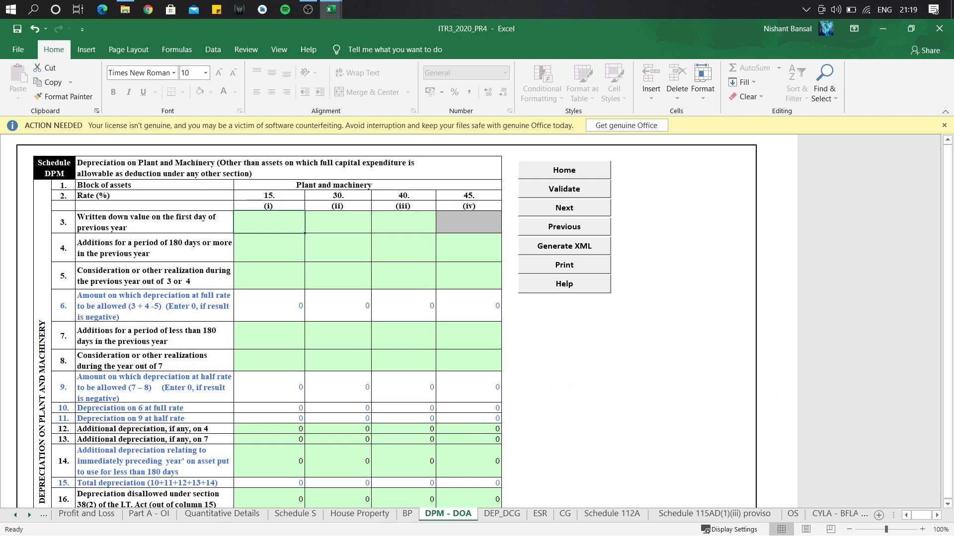
{"action": "key", "text": "alt+Tab"}
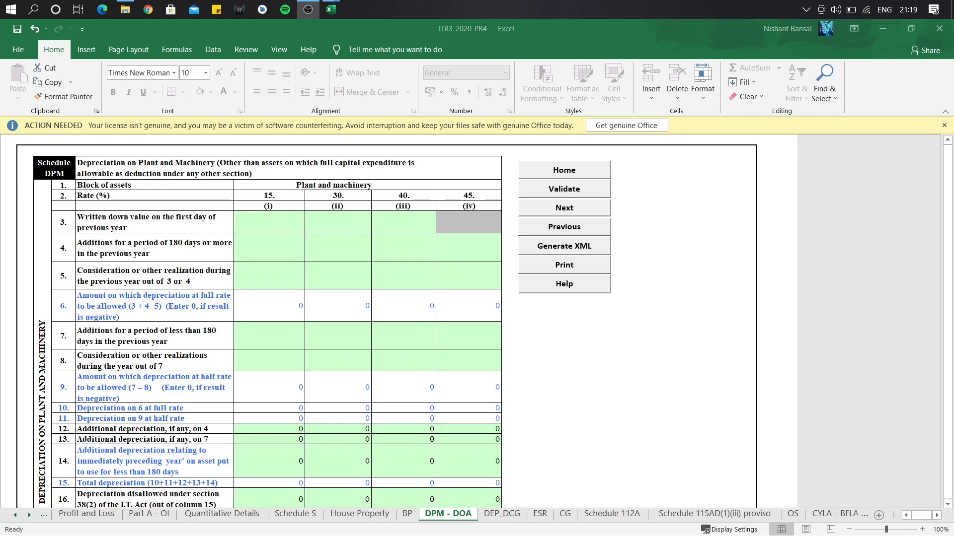
{"action": "mouse_move", "coordinate": [330, 9]}
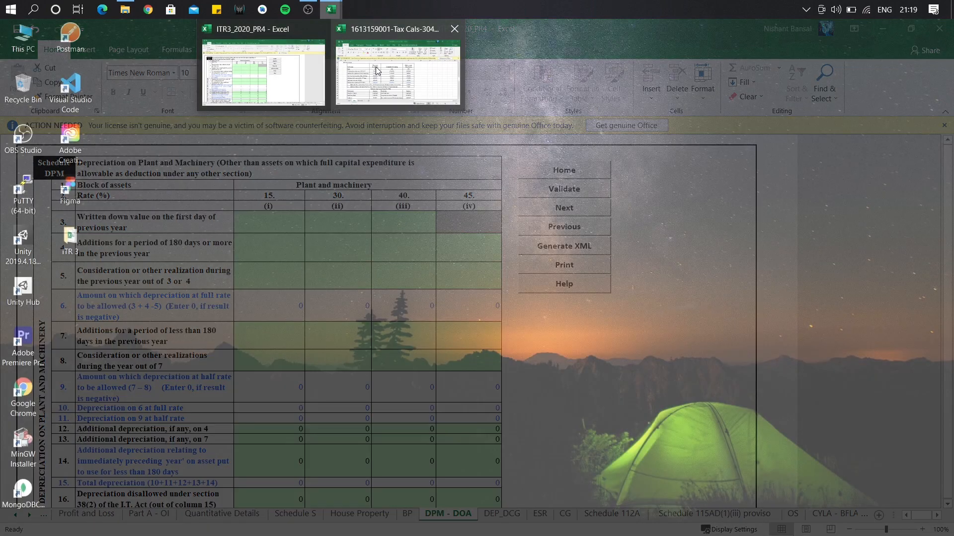
{"action": "left_click", "coordinate": [376, 68]}
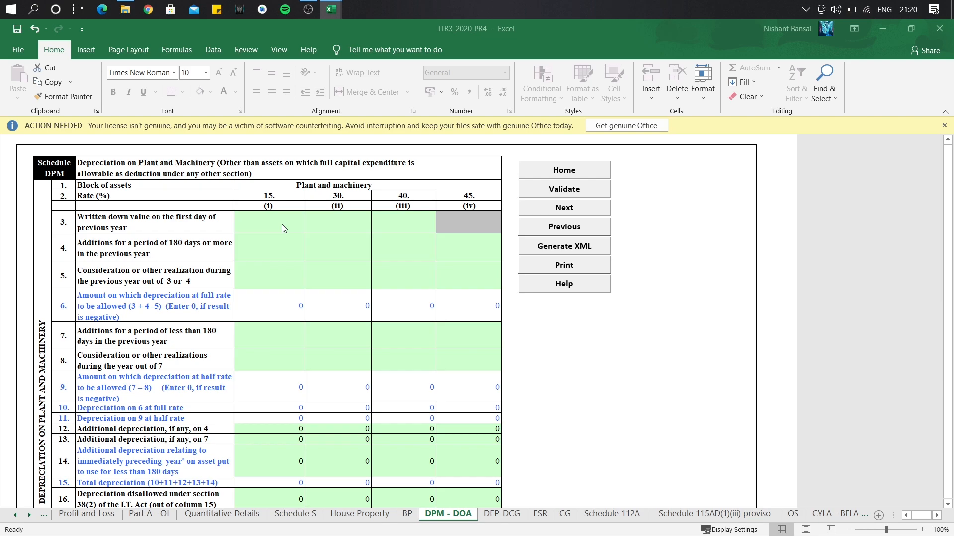
Enter the 15% block's opening WDV 7200000, additions 1440000 and realization 30000000.
{"action": "left_click", "coordinate": [282, 224]}
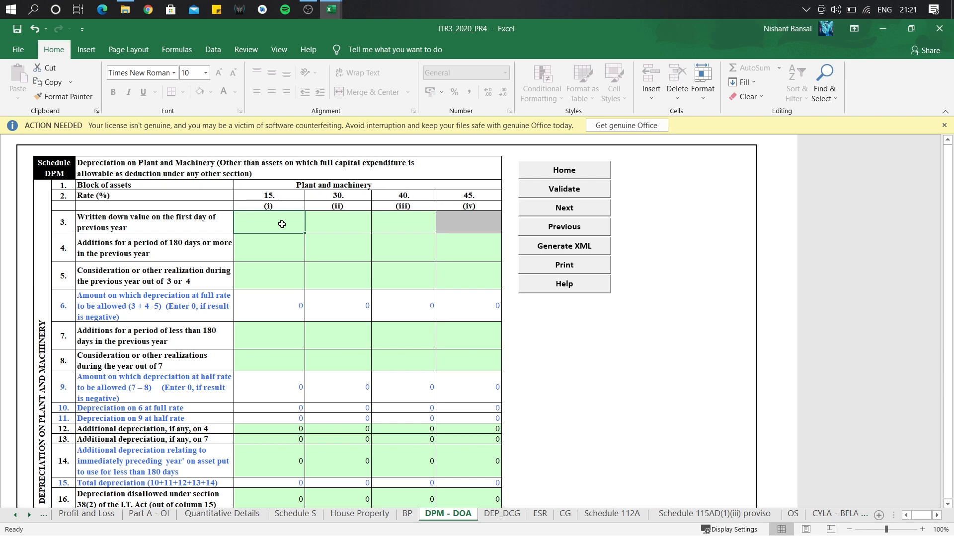
{"action": "type", "text": "7200000"}
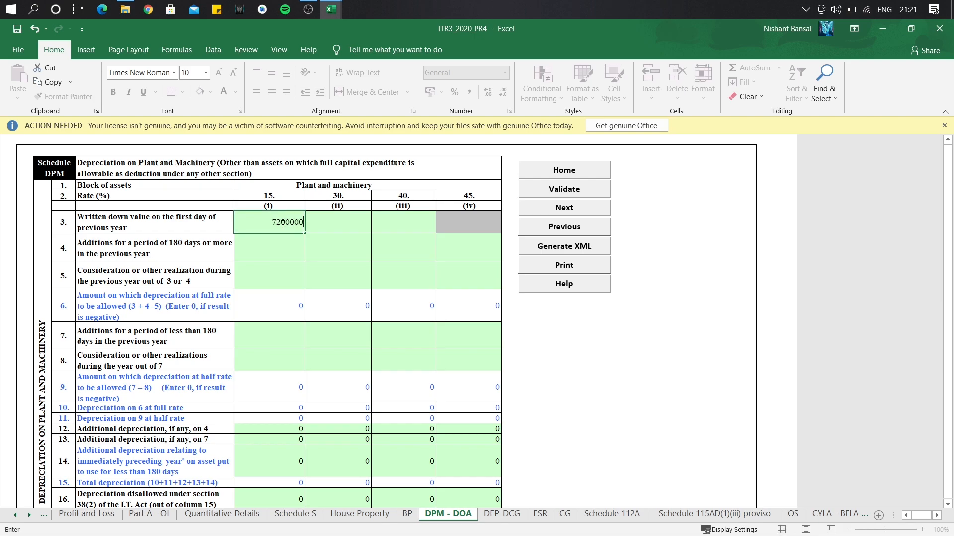
{"action": "key", "text": "Return"}
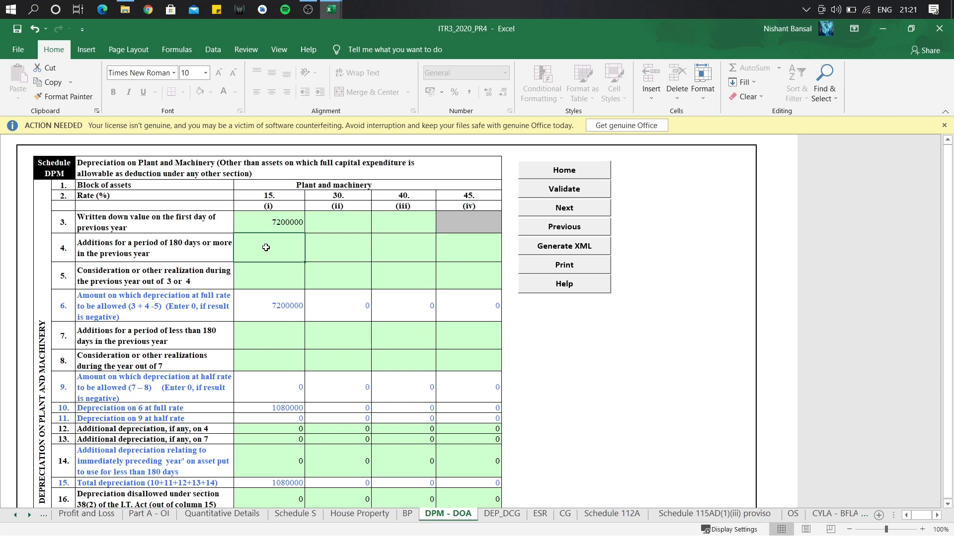
{"action": "type", "text": "14"}
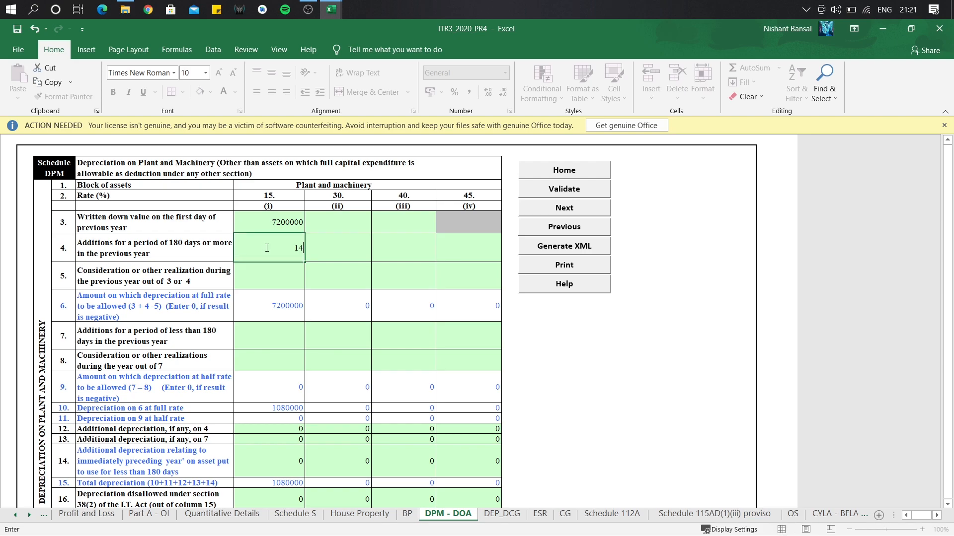
{"action": "type", "text": "40000"}
{"action": "key", "text": "Return"}
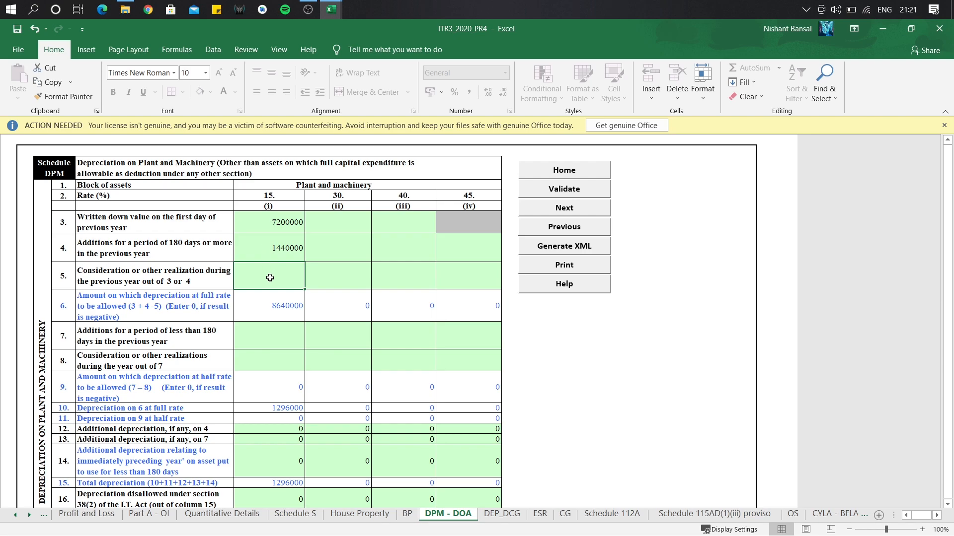
{"action": "type", "text": "30000000"}
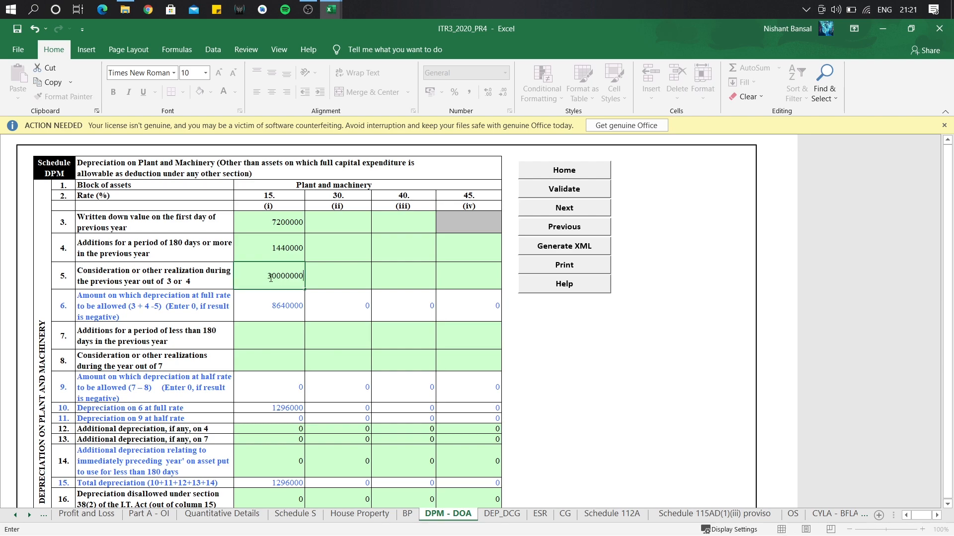
{"action": "key", "text": "Return"}
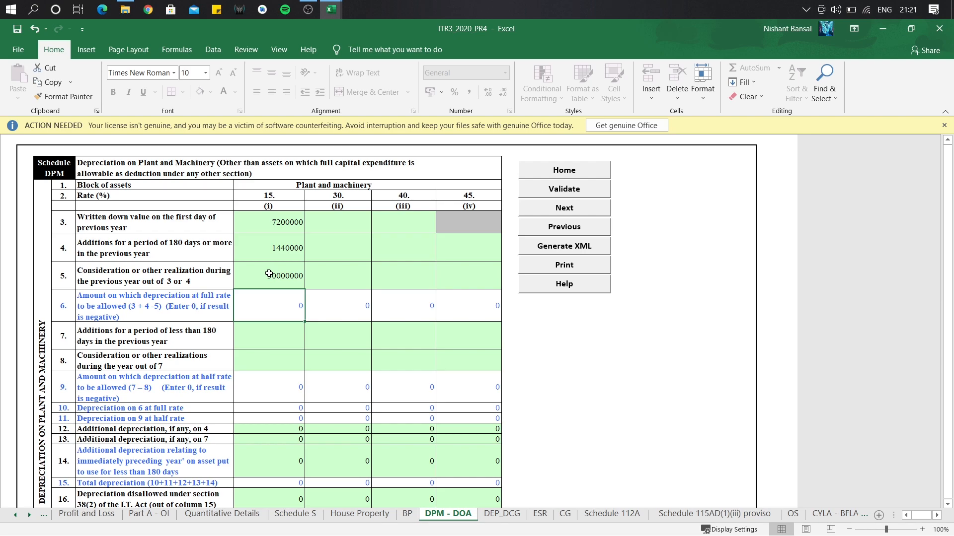
Enter the 15% block's short-period additions 960000 and realization 600000.
{"action": "left_click", "coordinate": [270, 346]}
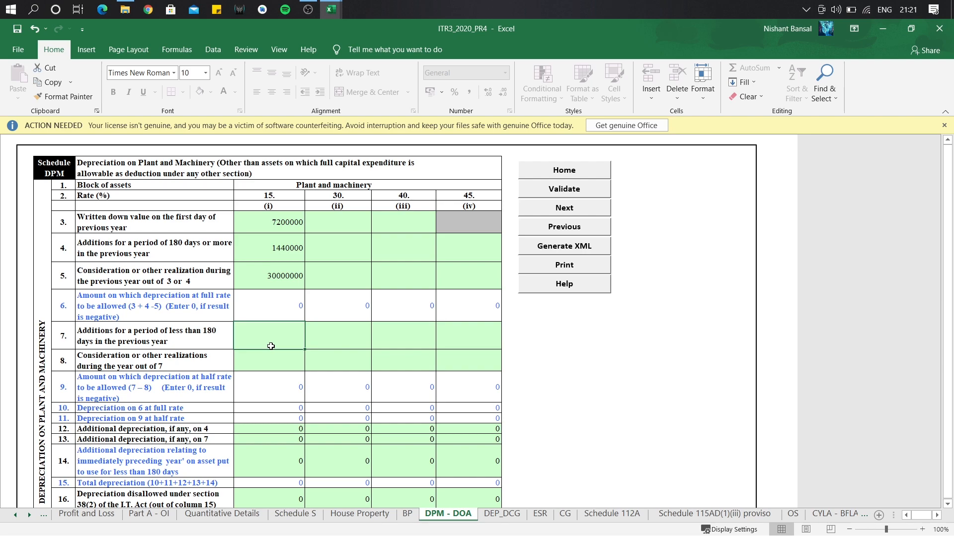
{"action": "type", "text": "960000"}
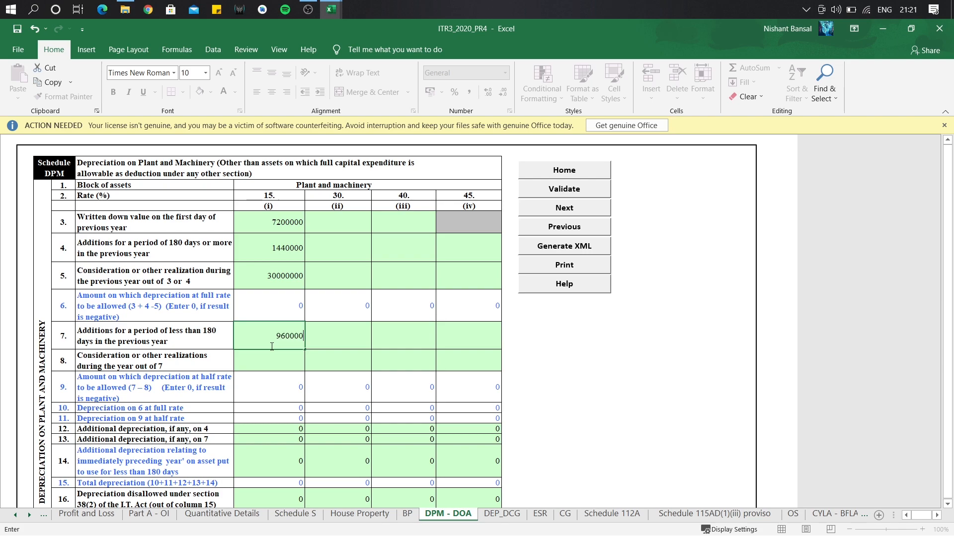
{"action": "key", "text": "Return"}
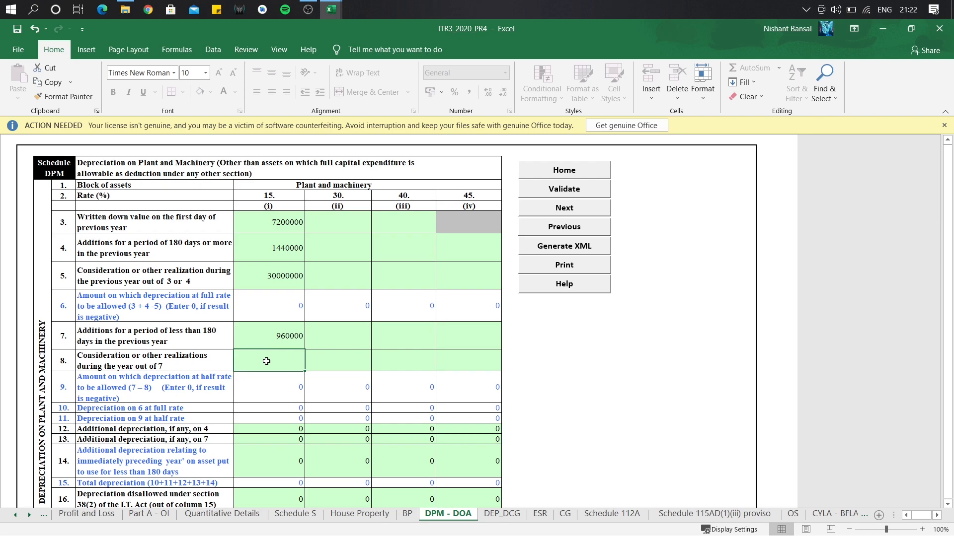
{"action": "type", "text": "600000"}
{"action": "key", "text": "Return"}
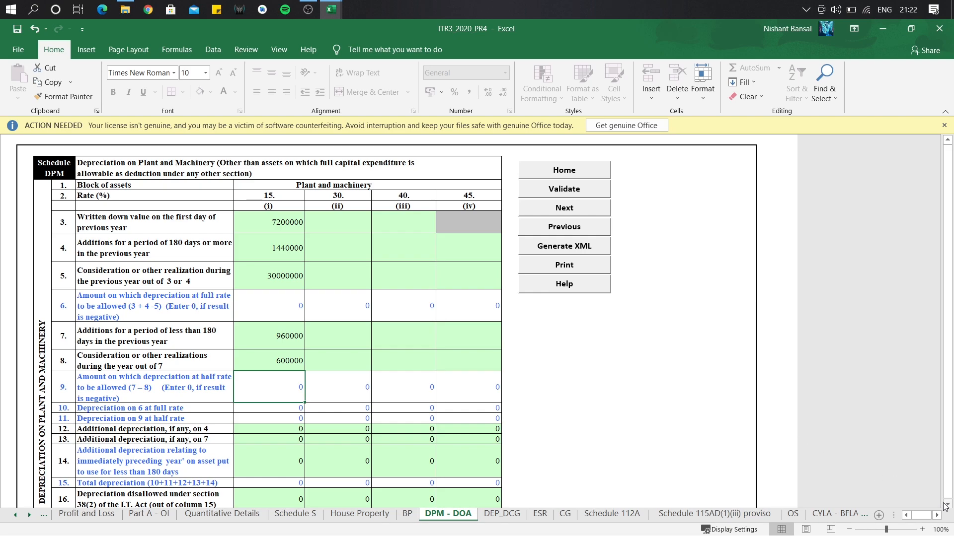
Enter additional depreciation of 100000 and 70000 in rows 12 and 13 of the 15% block.
{"action": "left_click", "coordinate": [946, 505]}
{"action": "scroll", "coordinate": [786, 476], "scroll_direction": "down", "scroll_amount": 3}
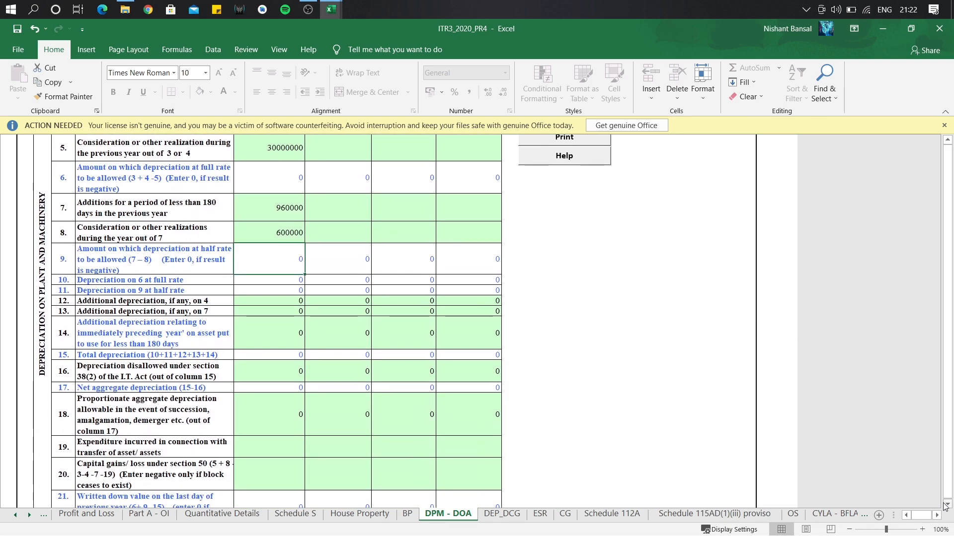
{"action": "left_click", "coordinate": [279, 302]}
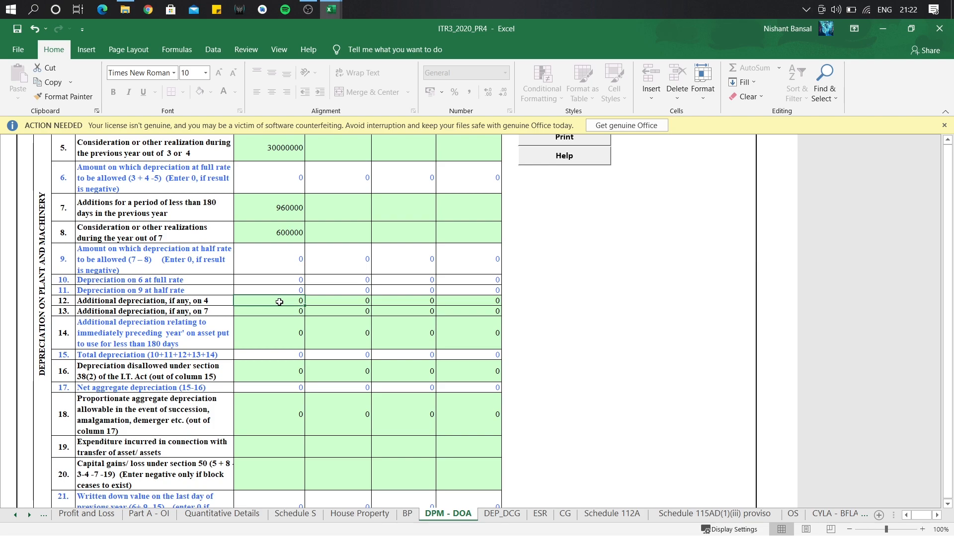
{"action": "key", "text": "BackSpace"}
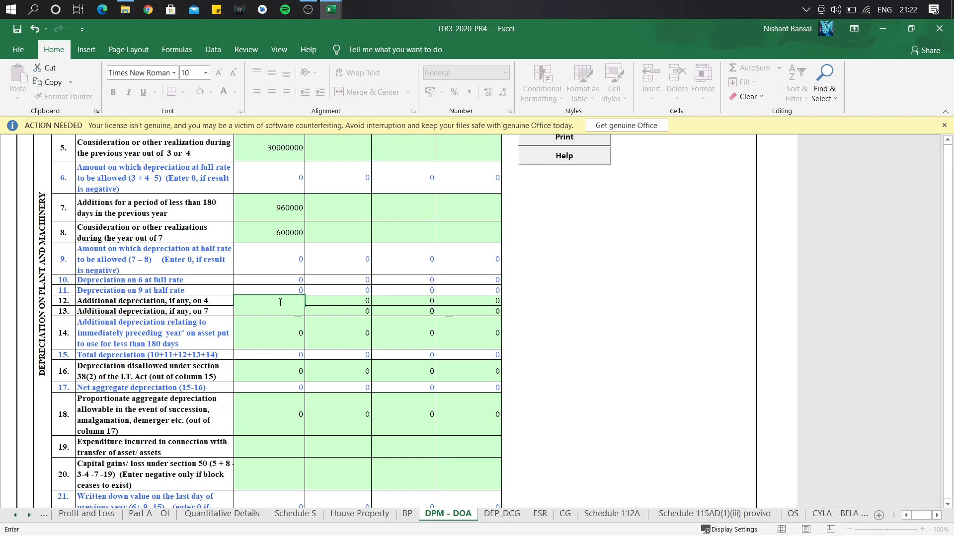
{"action": "type", "text": "100000"}
{"action": "key", "text": "Return"}
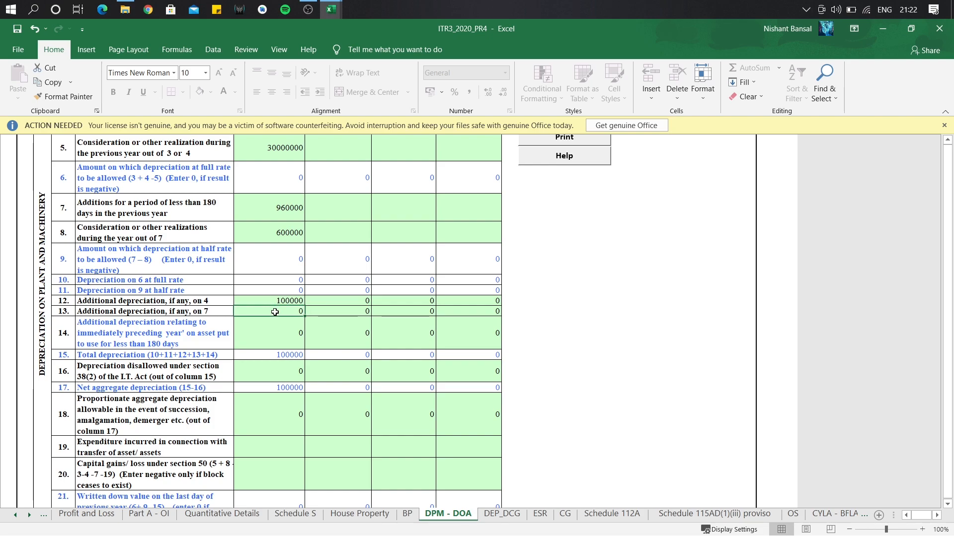
{"action": "key", "text": "BackSpace"}
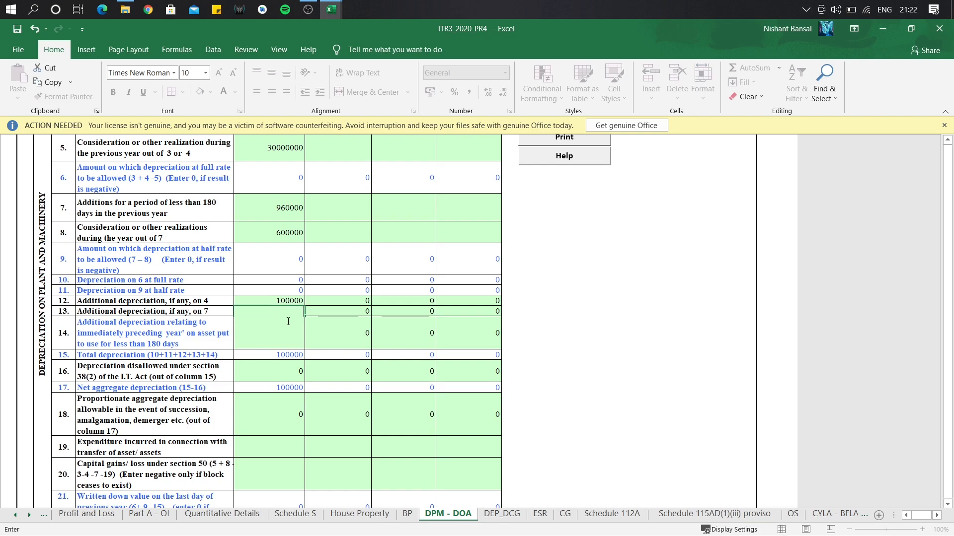
{"action": "type", "text": "70000"}
{"action": "key", "text": "Return"}
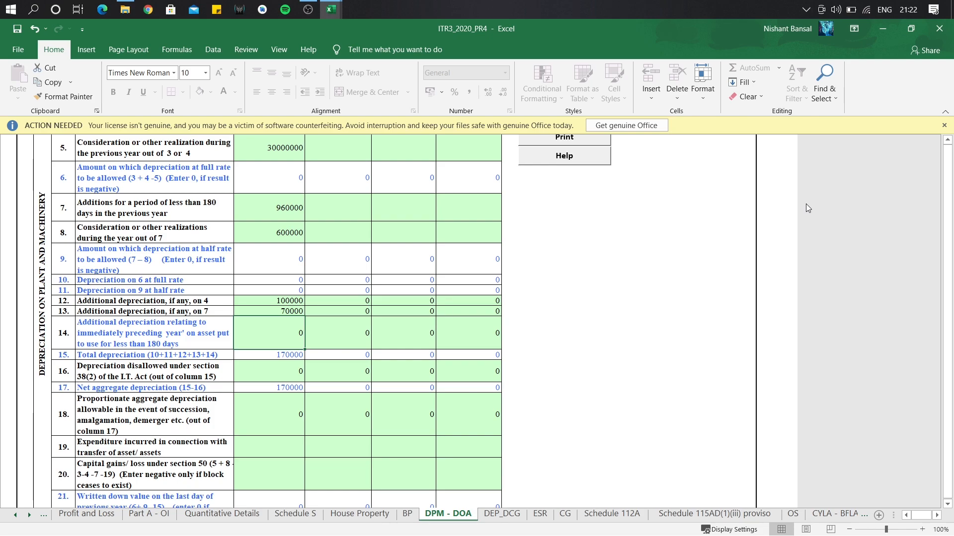
{"action": "left_click", "coordinate": [947, 504]}
{"action": "scroll", "coordinate": [947, 509], "scroll_direction": "down", "scroll_amount": 10}
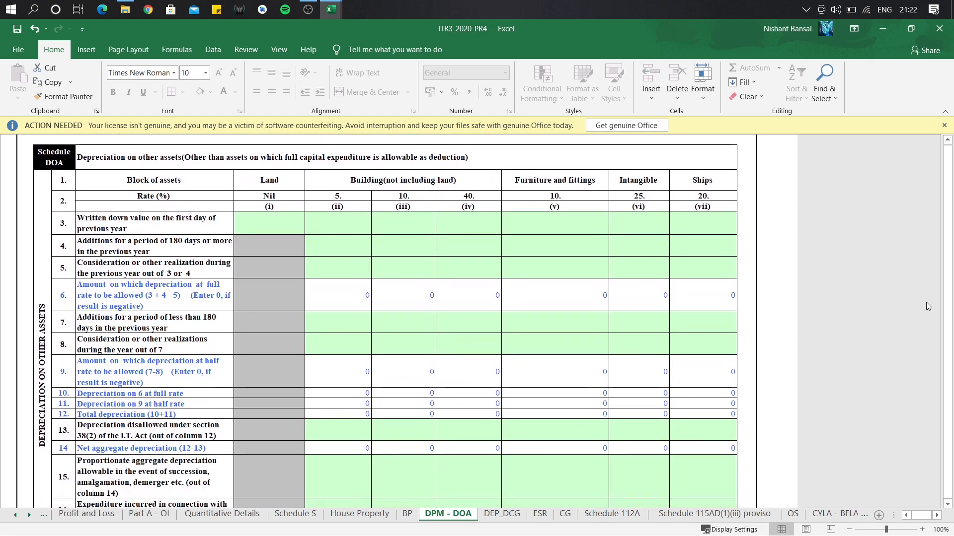
Enter the 40% block's opening WDV 576000, additions 1152000 and realisation 2400000.
{"action": "left_click", "coordinate": [945, 277]}
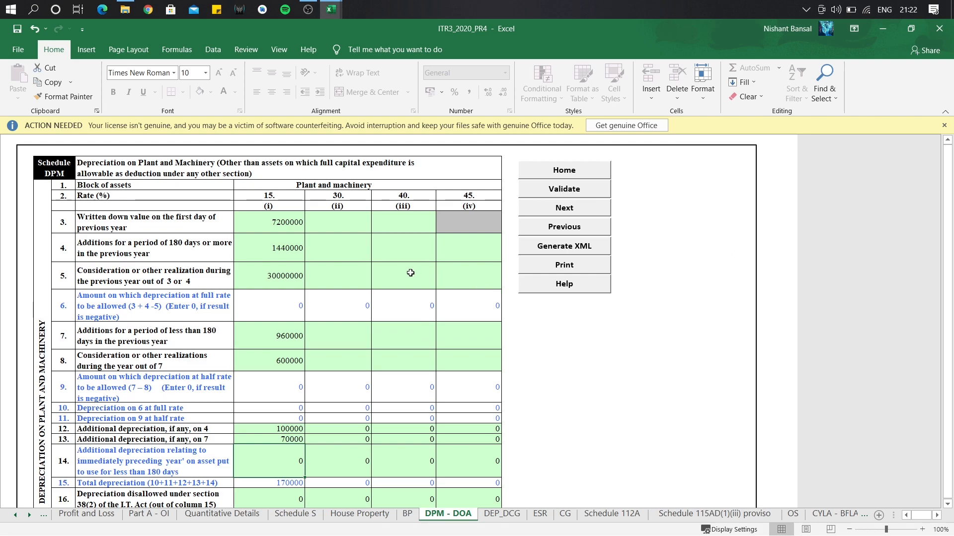
{"action": "left_click", "coordinate": [408, 224]}
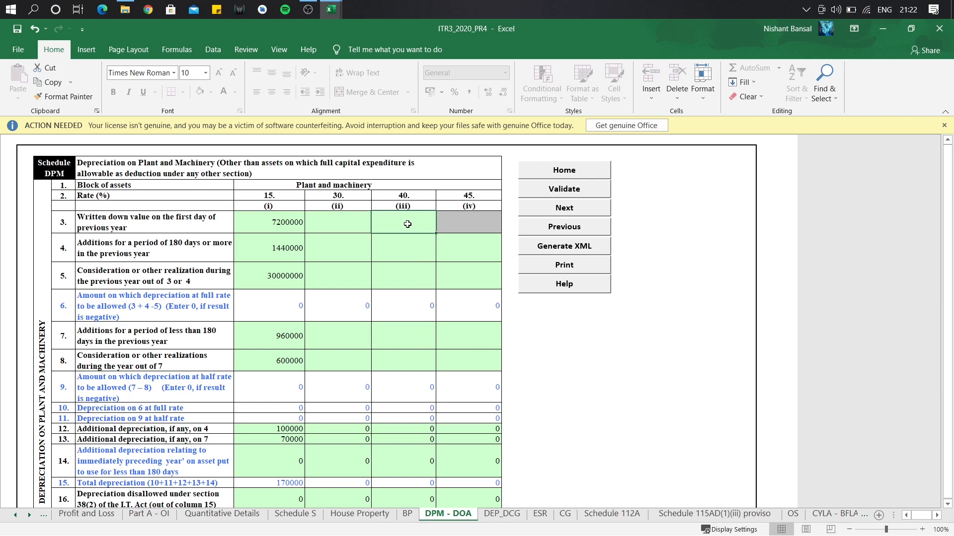
{"action": "type", "text": "576000"}
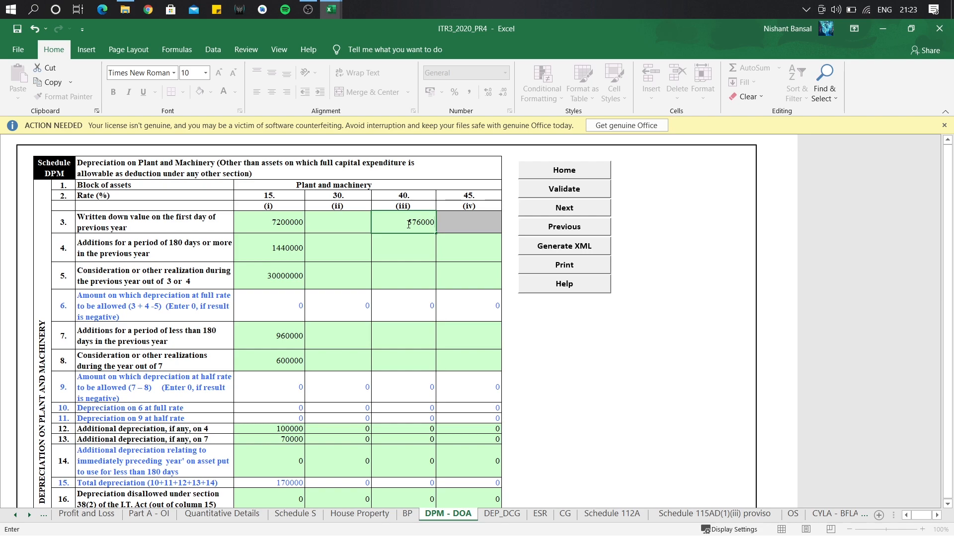
{"action": "key", "text": "Return"}
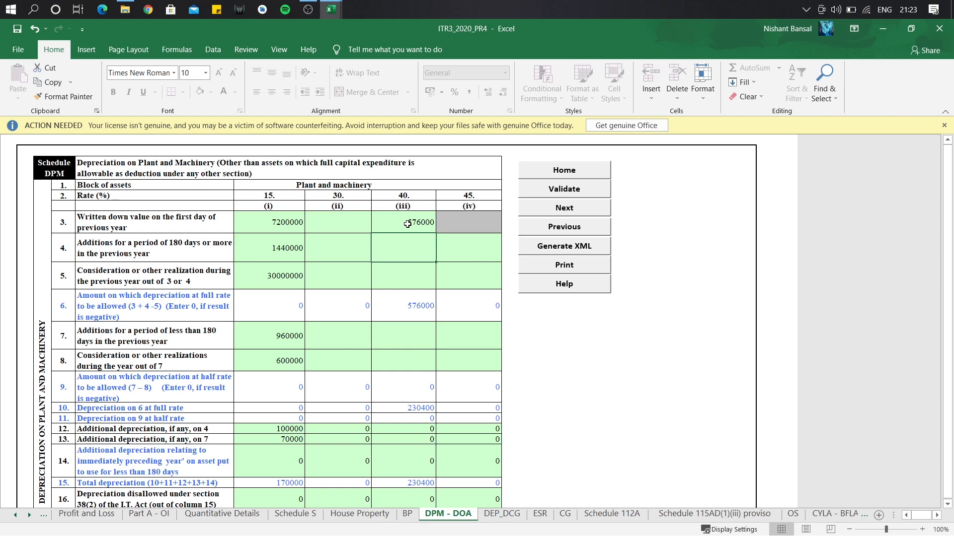
{"action": "type", "text": "1152000"}
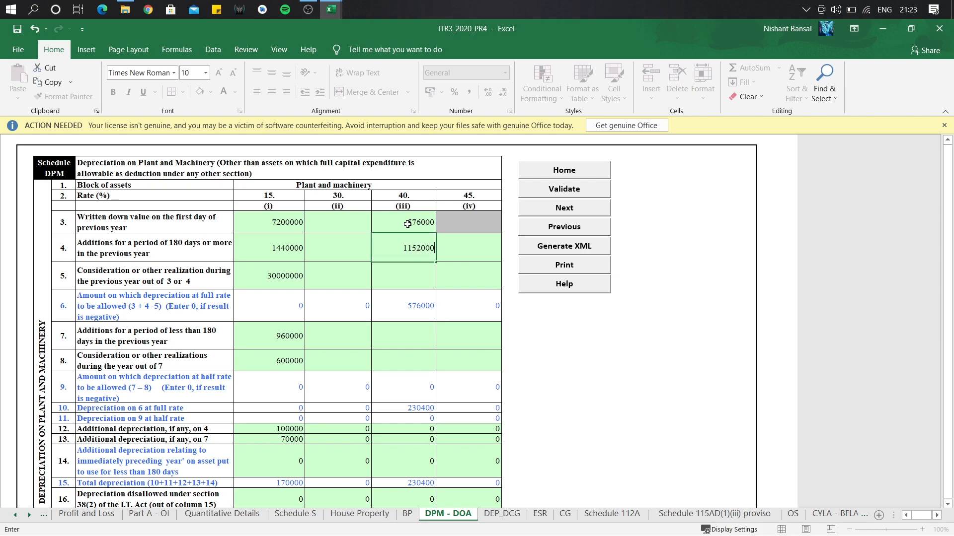
{"action": "key", "text": "Return"}
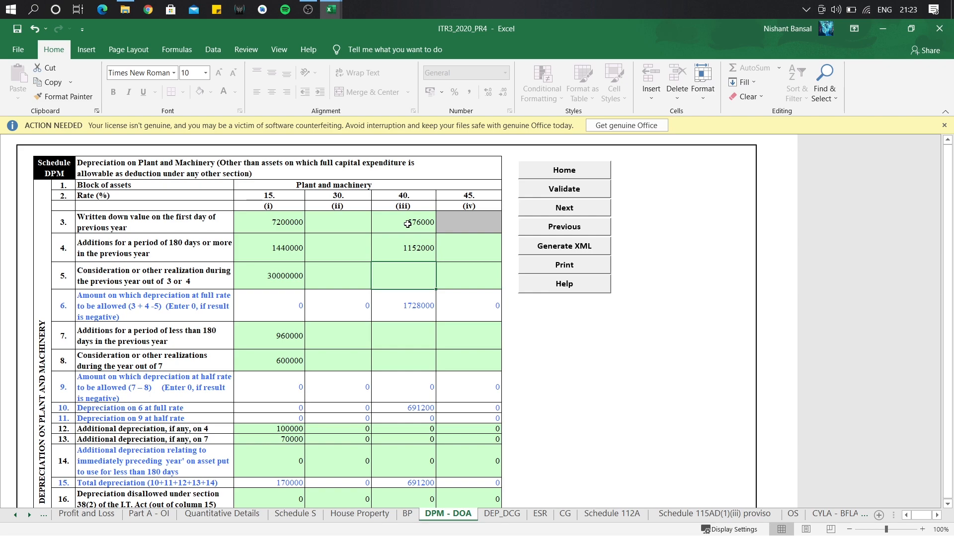
{"action": "type", "text": "3"}
{"action": "type", "text": "400000"}
{"action": "key", "text": "Return"}
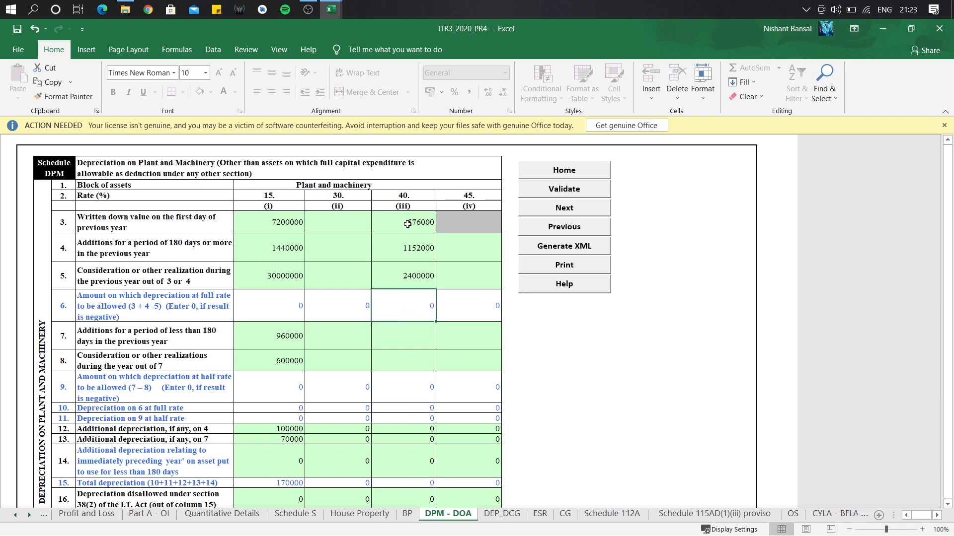
Enter the 40% block's short-period additions 768000 and realisation 480000.
{"action": "left_click", "coordinate": [390, 341]}
{"action": "type", "text": "768000"}
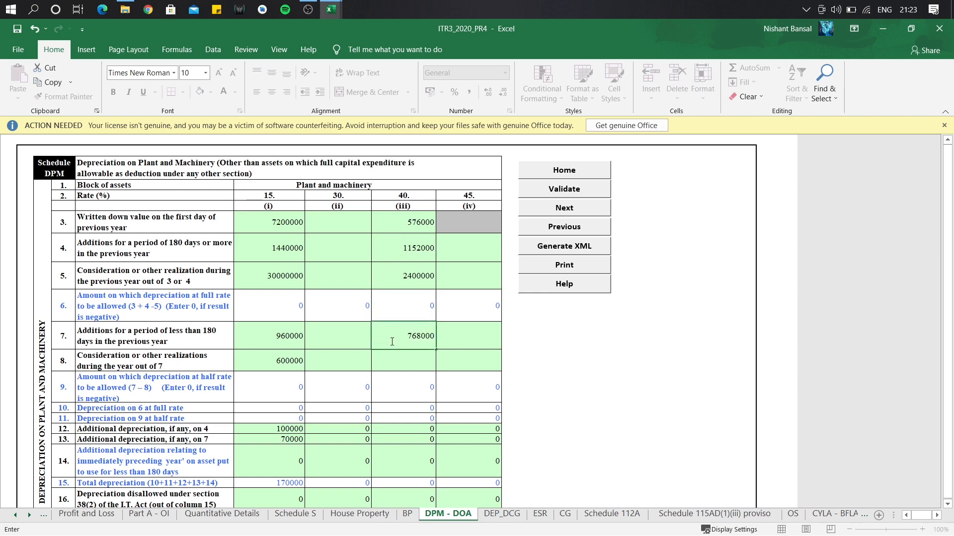
{"action": "key", "text": "Return"}
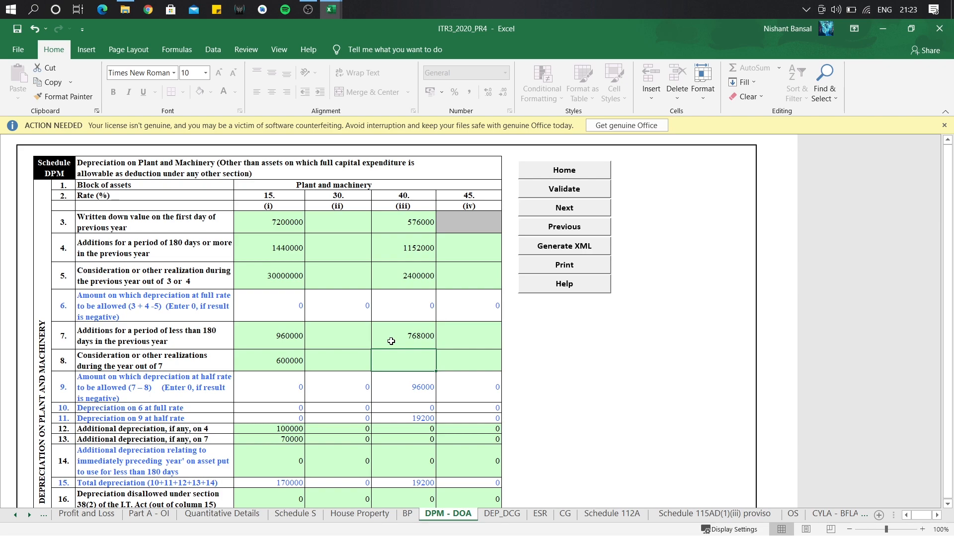
{"action": "type", "text": "480000"}
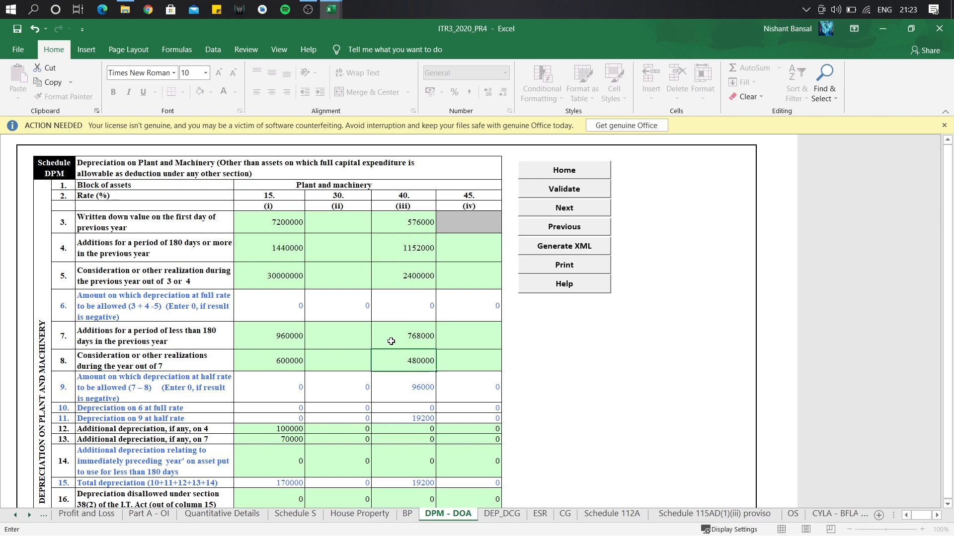
{"action": "key", "text": "Return"}
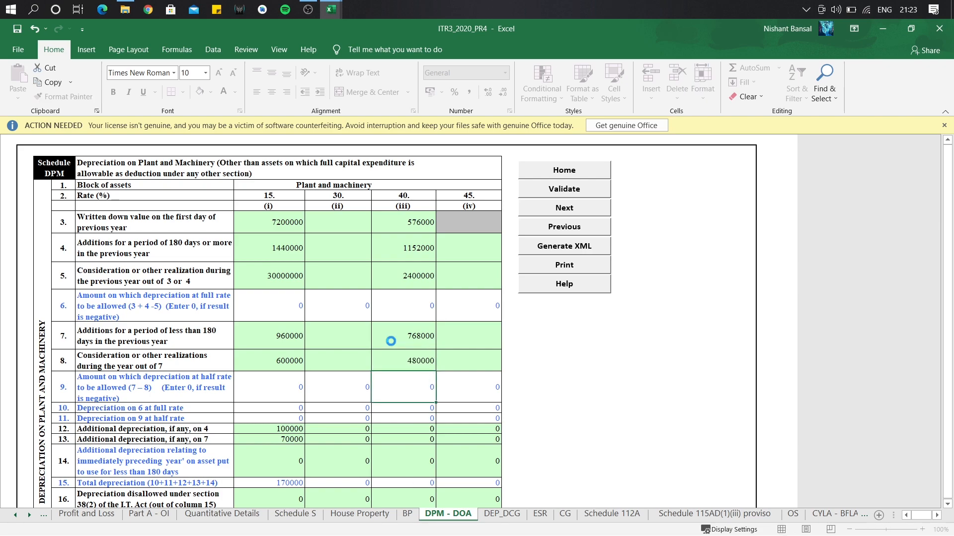
{"action": "scroll", "coordinate": [944, 503], "scroll_direction": "down", "scroll_amount": 5}
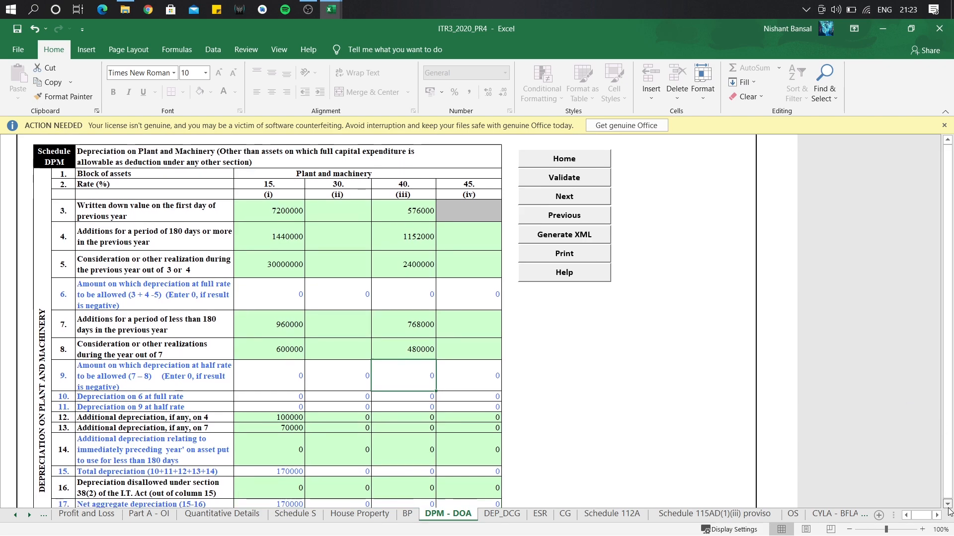
Enter furniture and fittings opening value 1440000, additions 288000 and realisation 6000000.
{"action": "scroll", "coordinate": [949, 512], "scroll_direction": "down", "scroll_amount": 5}
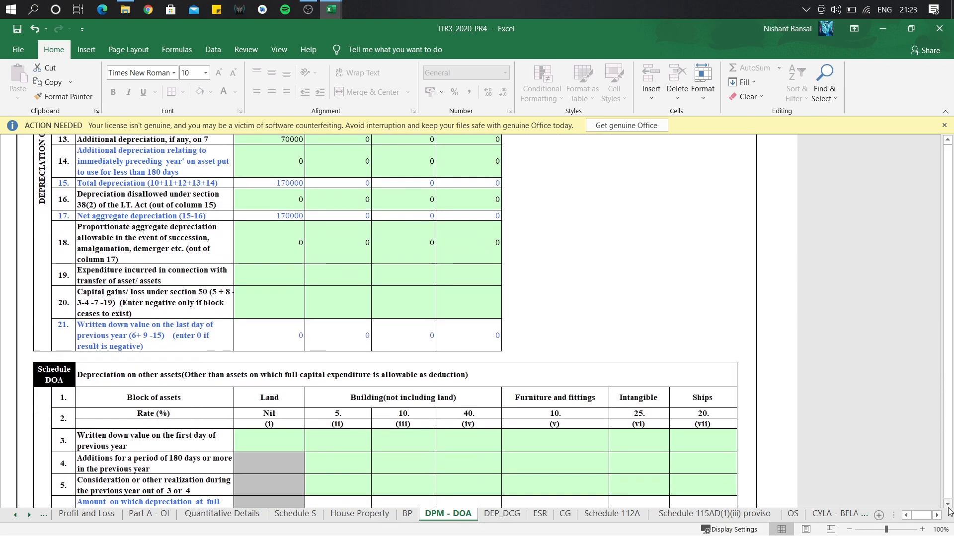
{"action": "scroll", "coordinate": [948, 512], "scroll_direction": "down", "scroll_amount": 2}
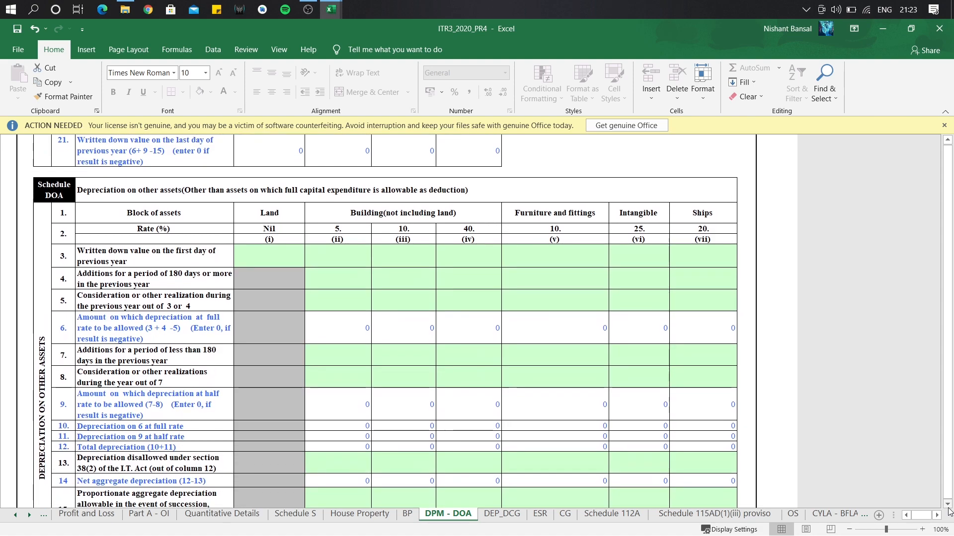
{"action": "left_click", "coordinate": [562, 221]}
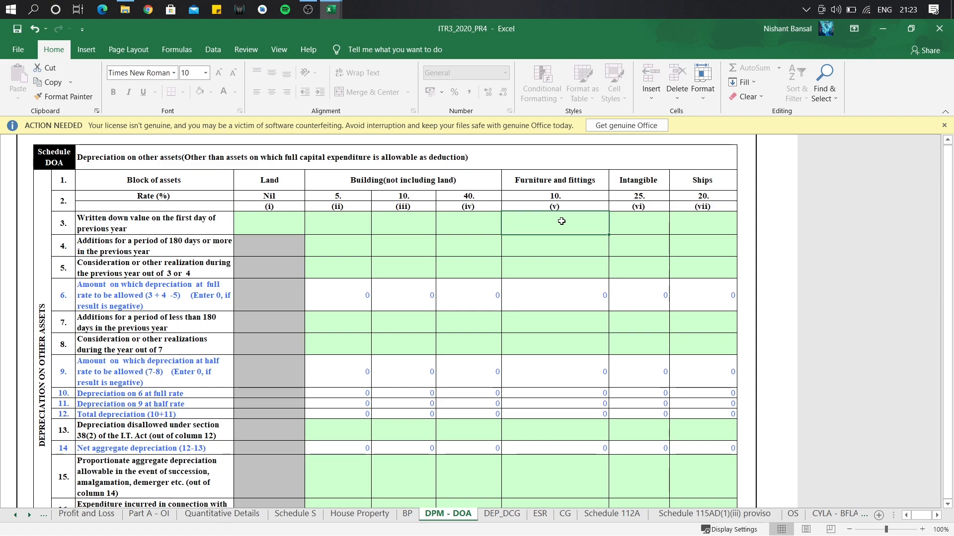
{"action": "type", "text": "1440000"}
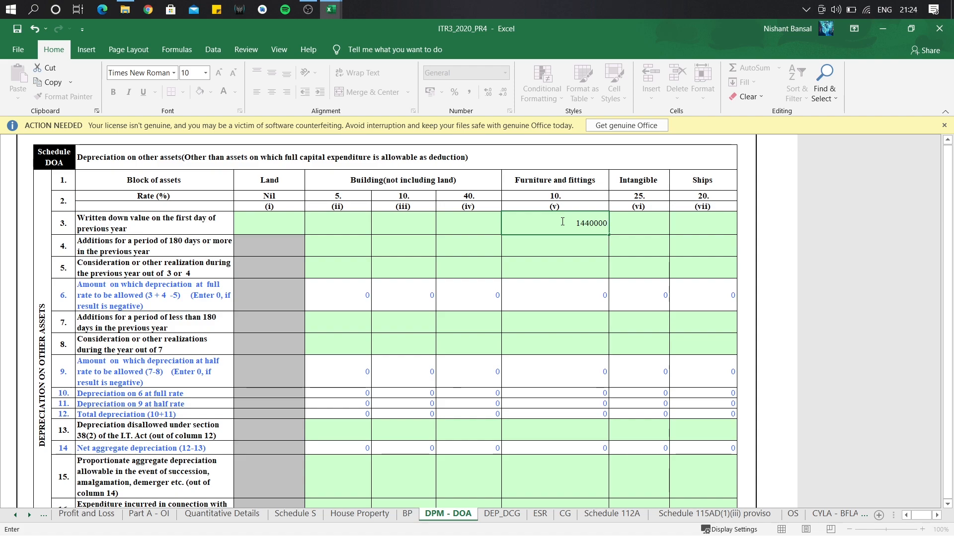
{"action": "key", "text": "Return"}
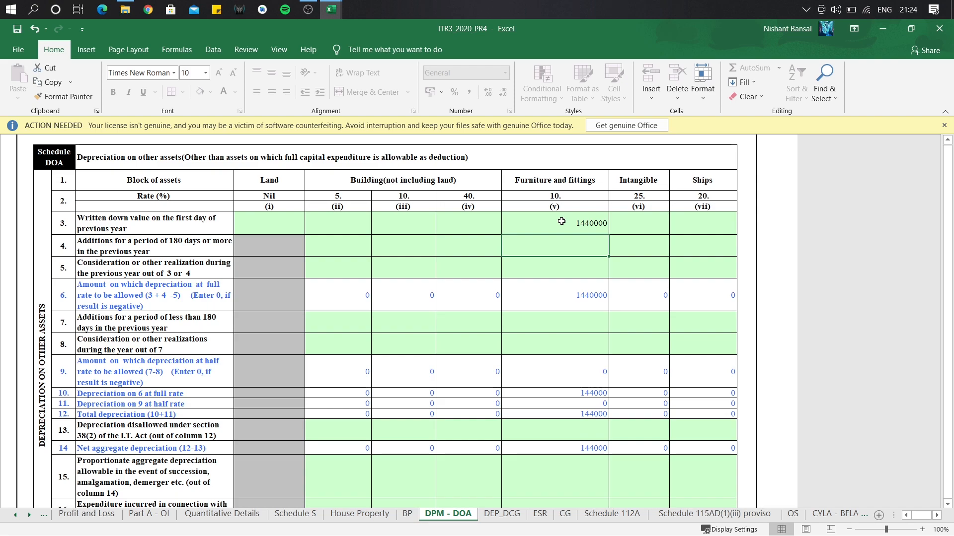
{"action": "type", "text": "288000"}
{"action": "key", "text": "Return"}
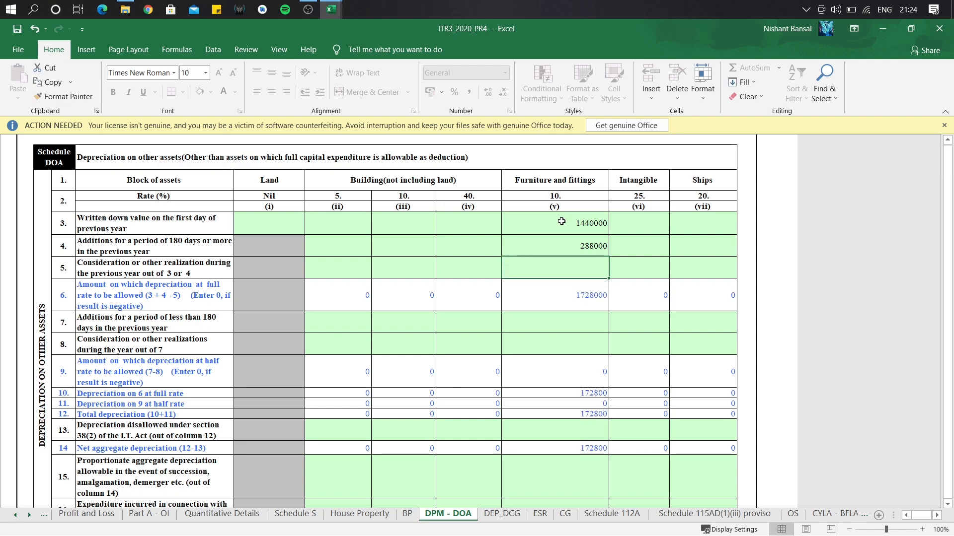
{"action": "type", "text": "6000000"}
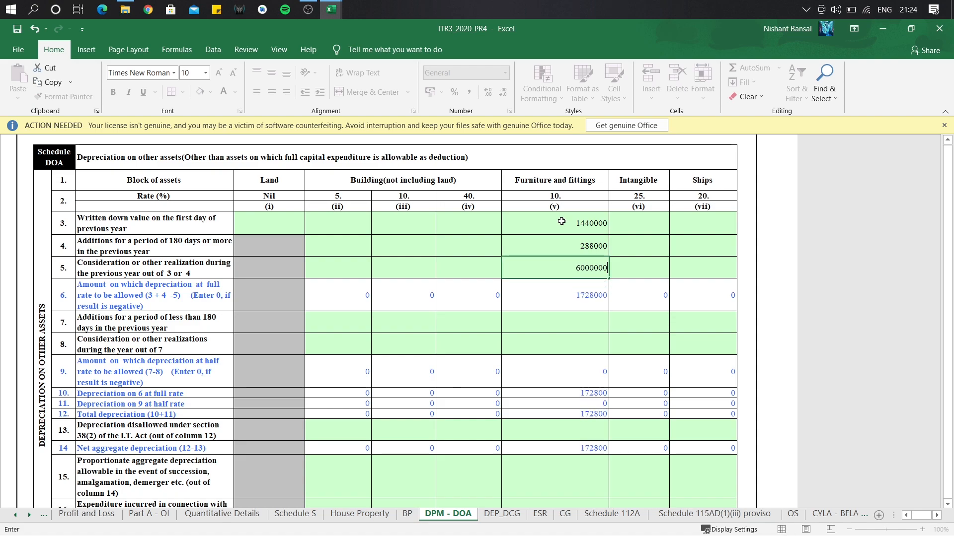
{"action": "key", "text": "Return"}
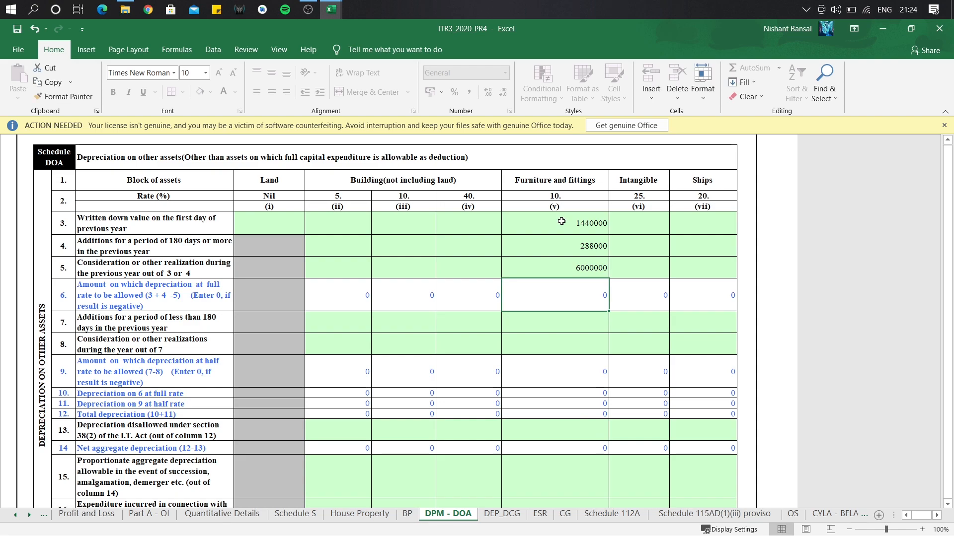
Enter the furniture short-period additions 192000 and realisation 120000.
{"action": "left_click", "coordinate": [550, 315]}
{"action": "type", "text": "192000"}
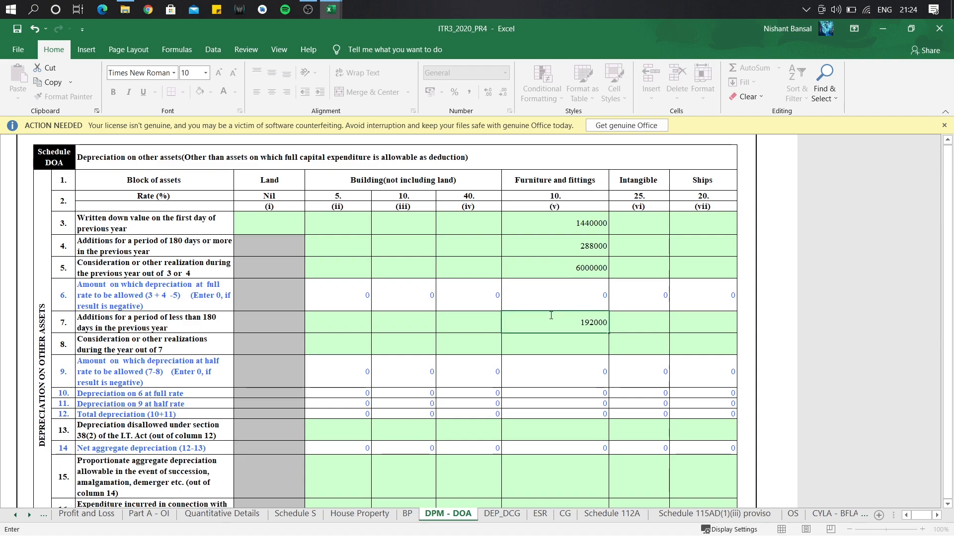
{"action": "key", "text": "Return"}
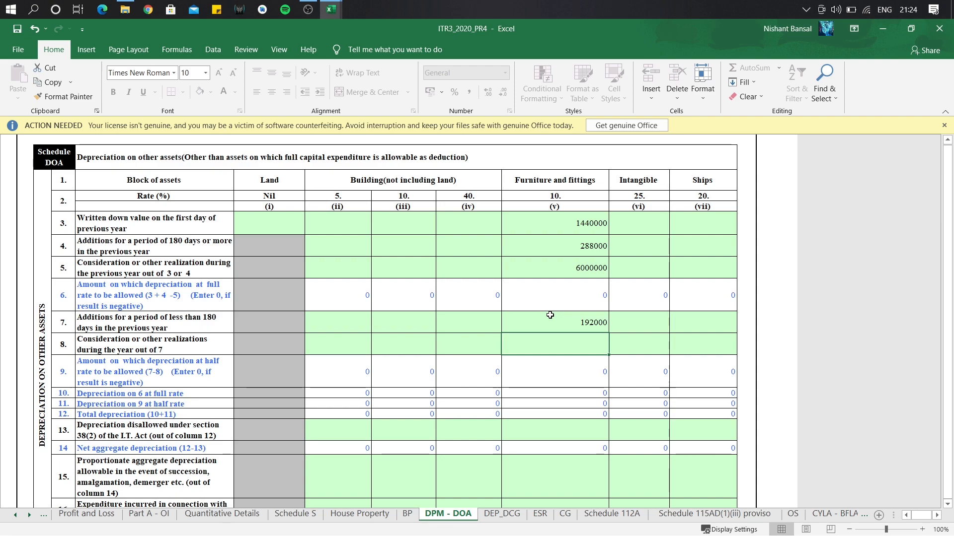
{"action": "type", "text": "120000"}
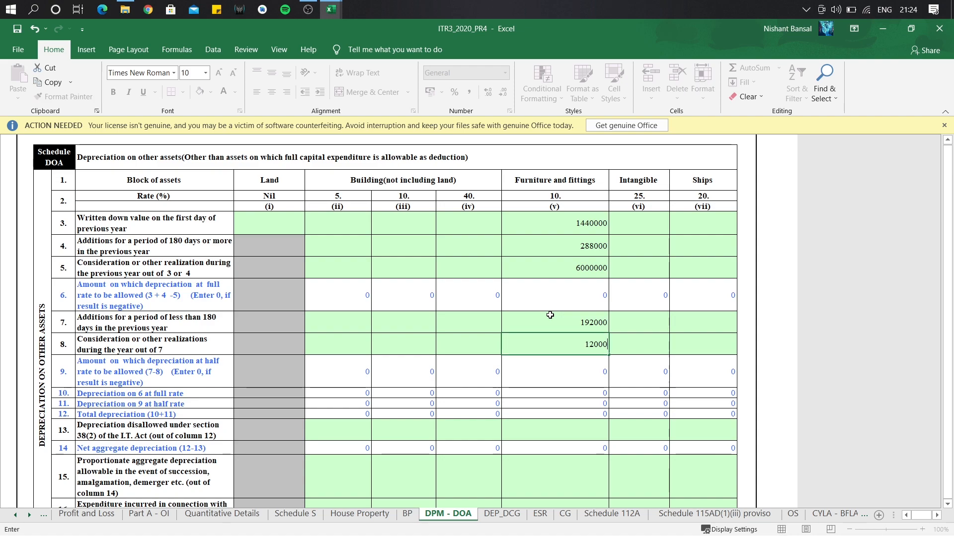
{"action": "key", "text": "Return"}
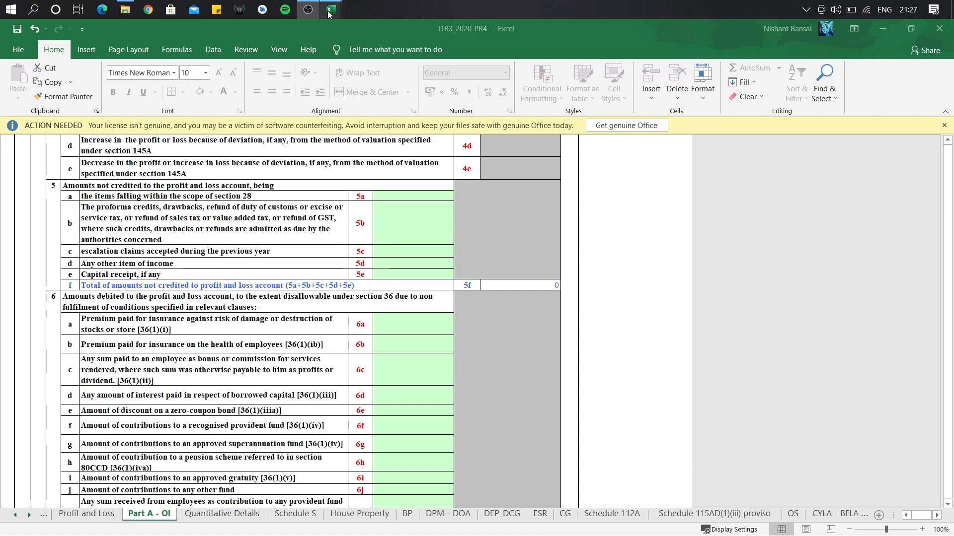
Switch to the BP sheet showing profit before tax of 8000000.
{"action": "mouse_move", "coordinate": [331, 9]}
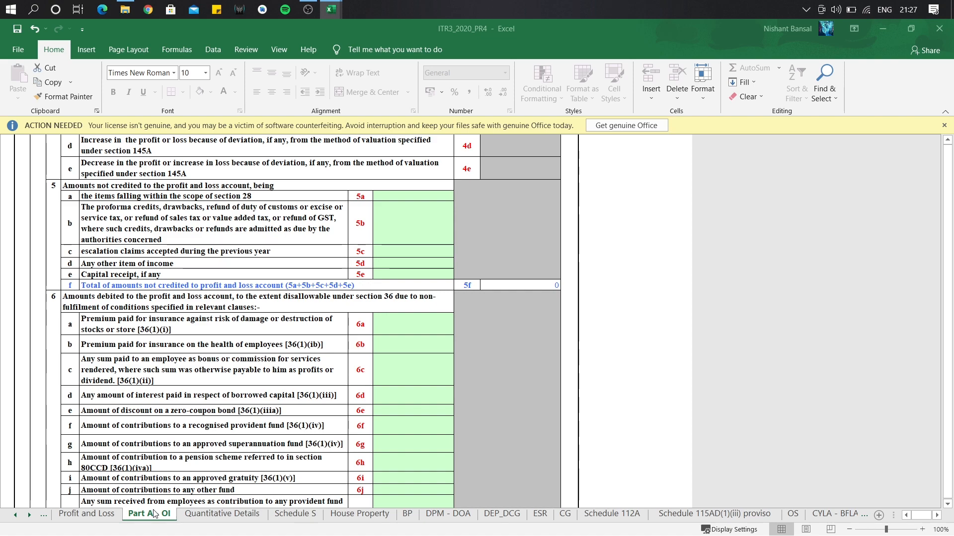
{"action": "left_click", "coordinate": [408, 514]}
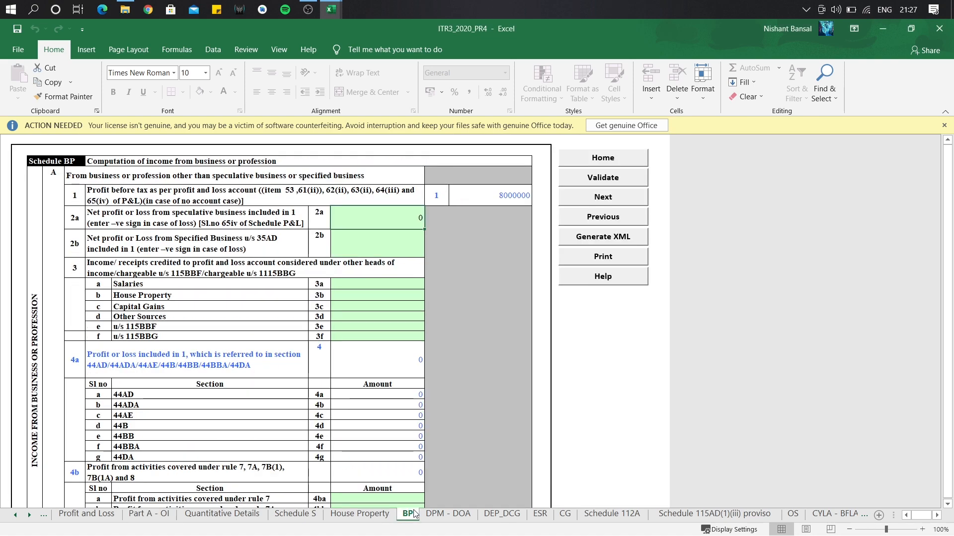
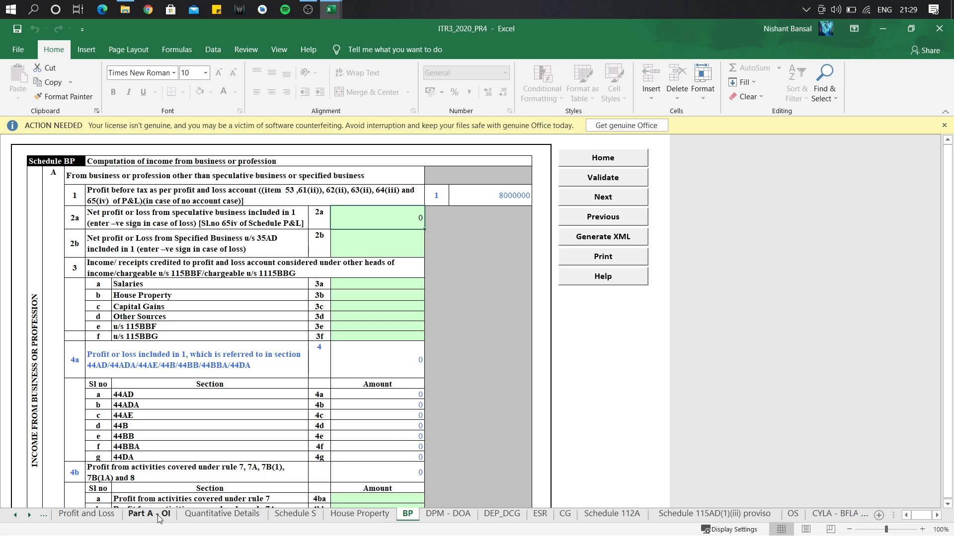
Open the Part A - OI sheet of the ITR3_2020_PR4 workbook.
{"action": "left_click", "coordinate": [159, 516]}
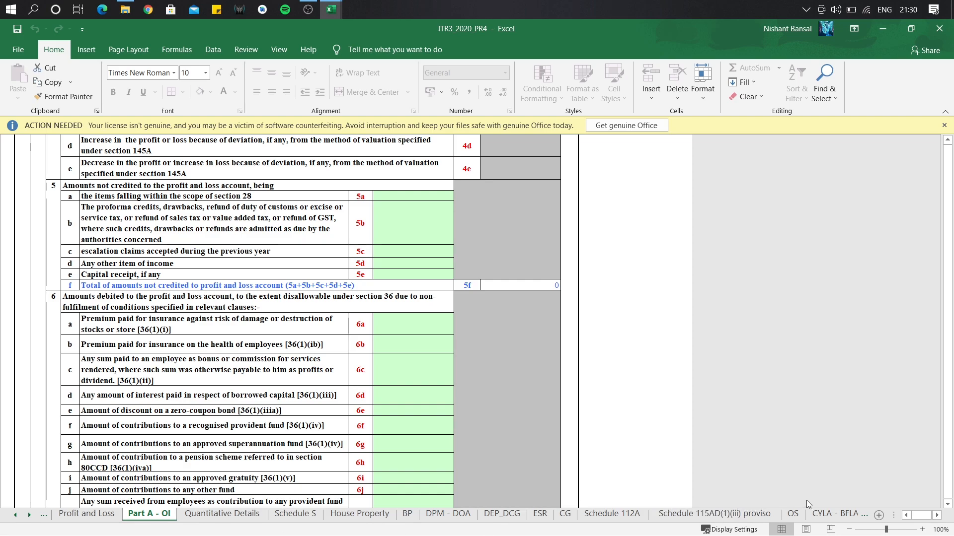
Enter 50000 as personal-nature expenditure in item 7b, making the 7j total 50000.
{"action": "scroll", "coordinate": [947, 503], "scroll_direction": "down", "scroll_amount": 4}
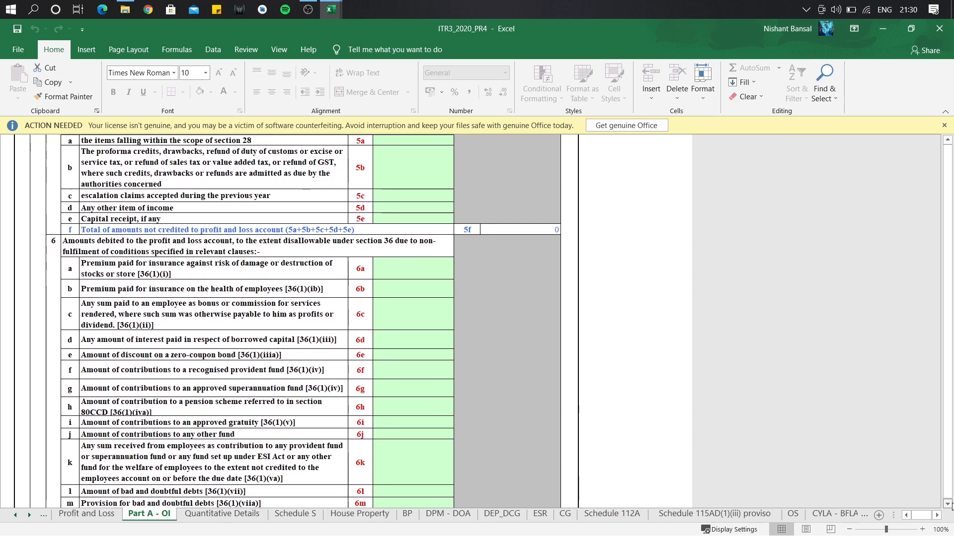
{"action": "scroll", "coordinate": [947, 503], "scroll_direction": "down", "scroll_amount": 4}
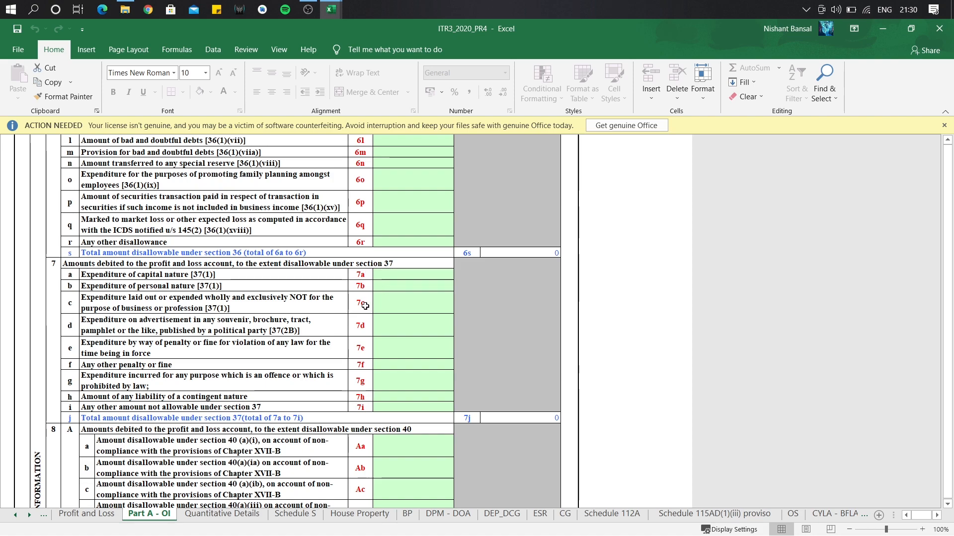
{"action": "left_click", "coordinate": [411, 288]}
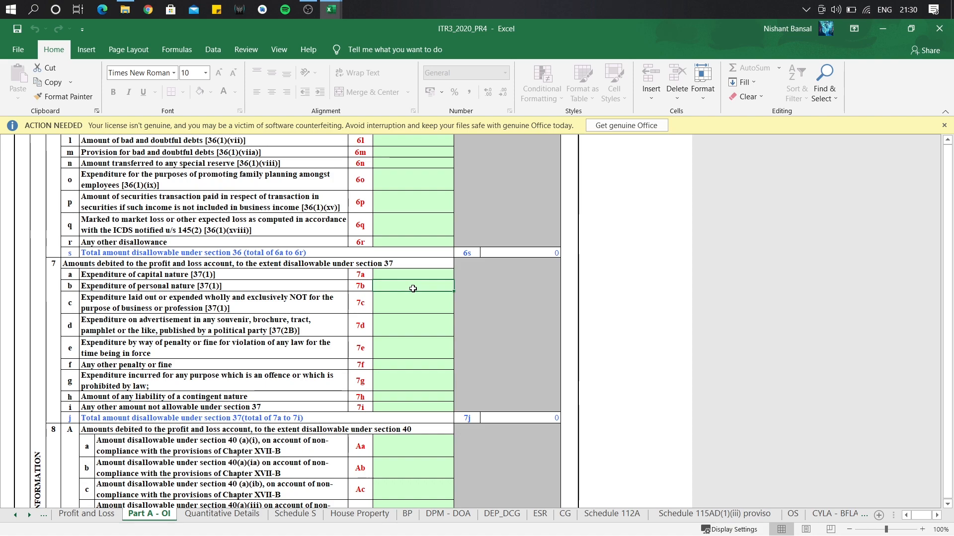
{"action": "type", "text": "500000"}
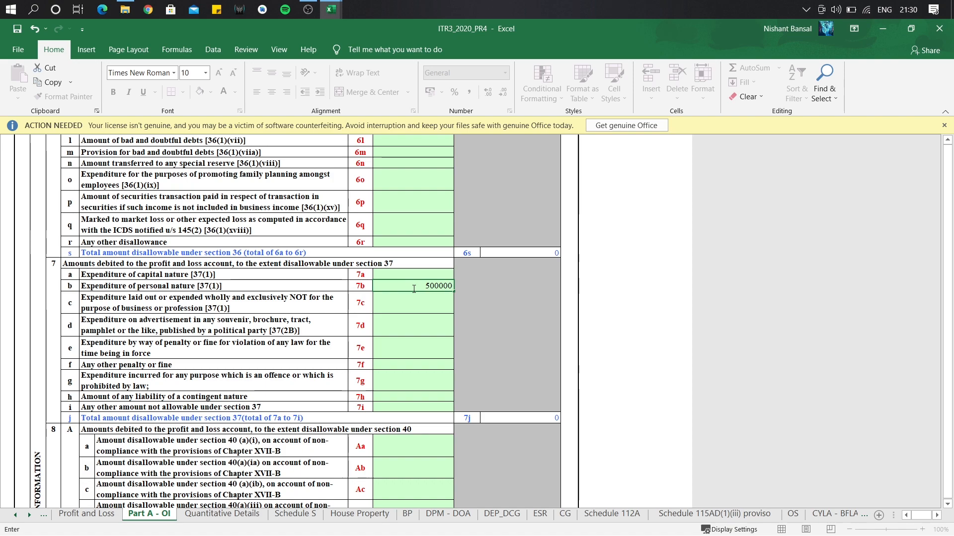
{"action": "key", "text": "Return"}
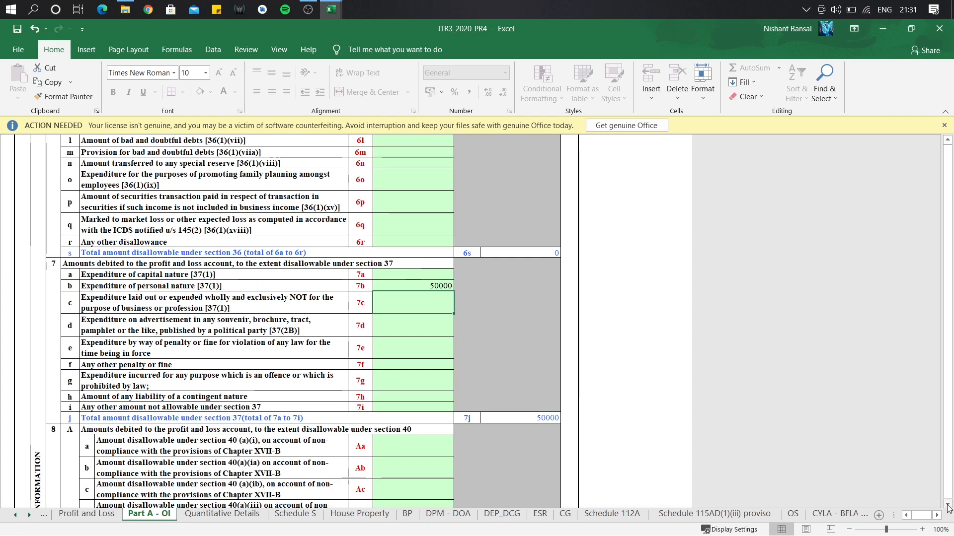
{"action": "left_click", "coordinate": [947, 504]}
{"action": "left_click", "coordinate": [947, 505]}
{"action": "left_click", "coordinate": [947, 504]}
{"action": "left_click", "coordinate": [947, 504]}
{"action": "left_click", "coordinate": [947, 504]}
{"action": "left_click", "coordinate": [947, 504]}
{"action": "left_click", "coordinate": [947, 504]}
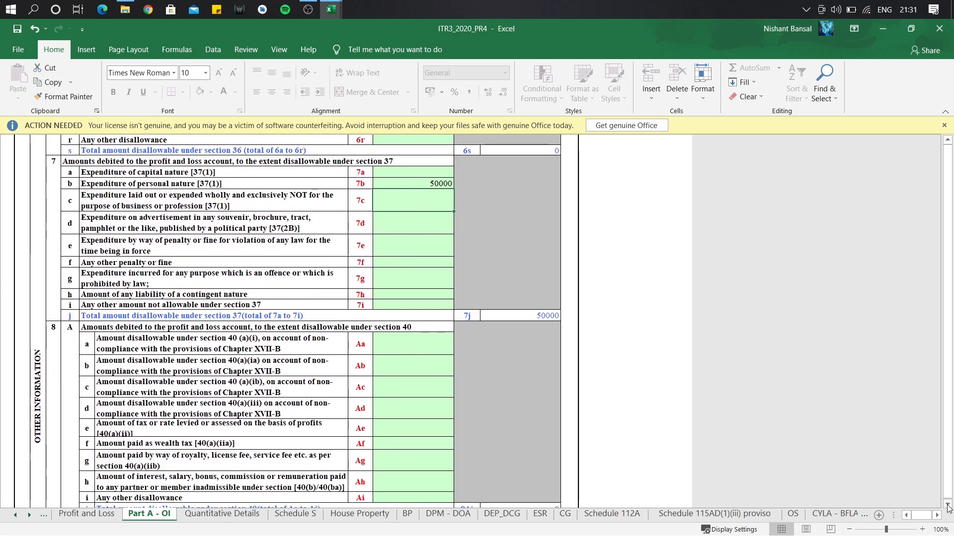
{"action": "left_click", "coordinate": [947, 505]}
{"action": "left_click", "coordinate": [947, 504]}
Enter 10000 in item 11a as tax, duty, cess or fee disallowable under 43B.
{"action": "scroll", "coordinate": [947, 505], "scroll_direction": "down", "scroll_amount": 3}
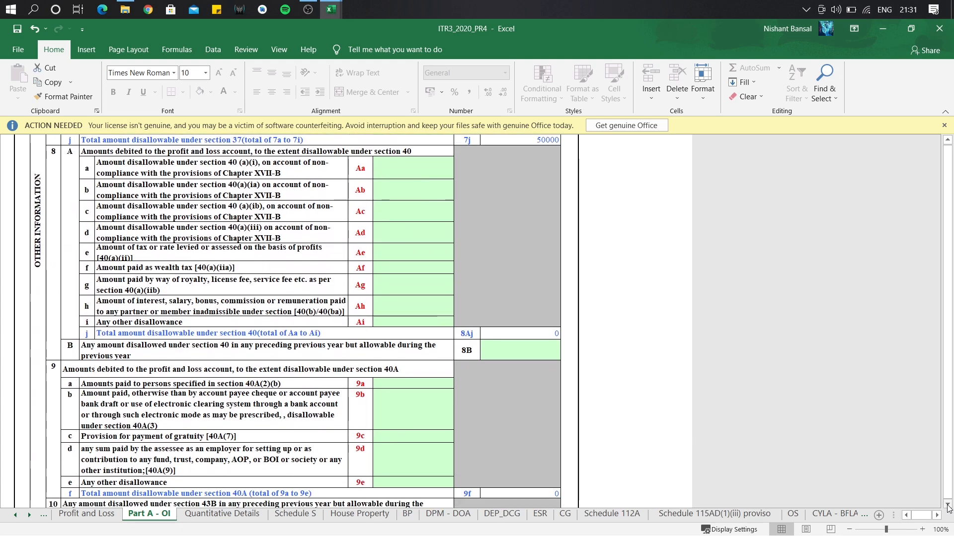
{"action": "scroll", "coordinate": [949, 507], "scroll_direction": "down", "scroll_amount": 4}
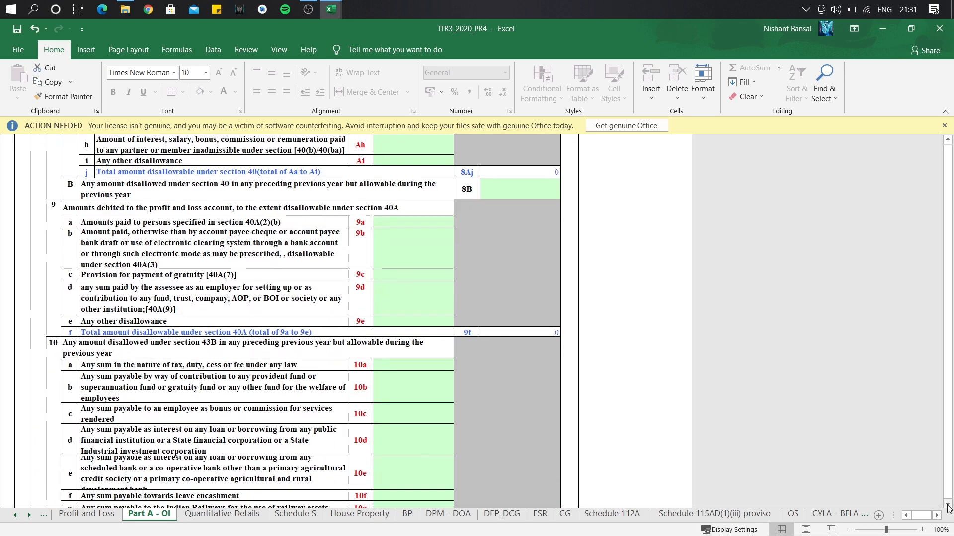
{"action": "scroll", "coordinate": [946, 504], "scroll_direction": "down", "scroll_amount": 1}
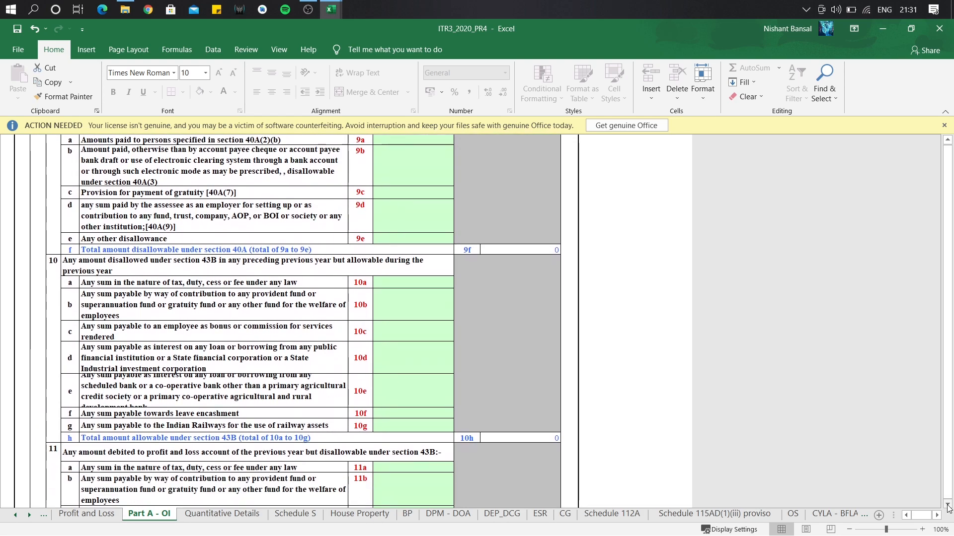
{"action": "scroll", "coordinate": [946, 504], "scroll_direction": "down", "scroll_amount": 1}
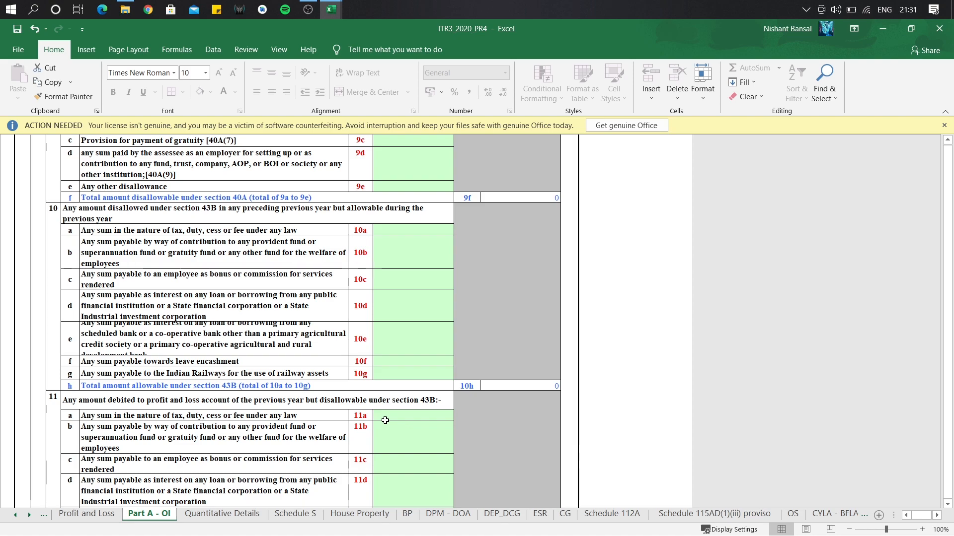
{"action": "left_click", "coordinate": [424, 416]}
{"action": "type", "text": "10000"}
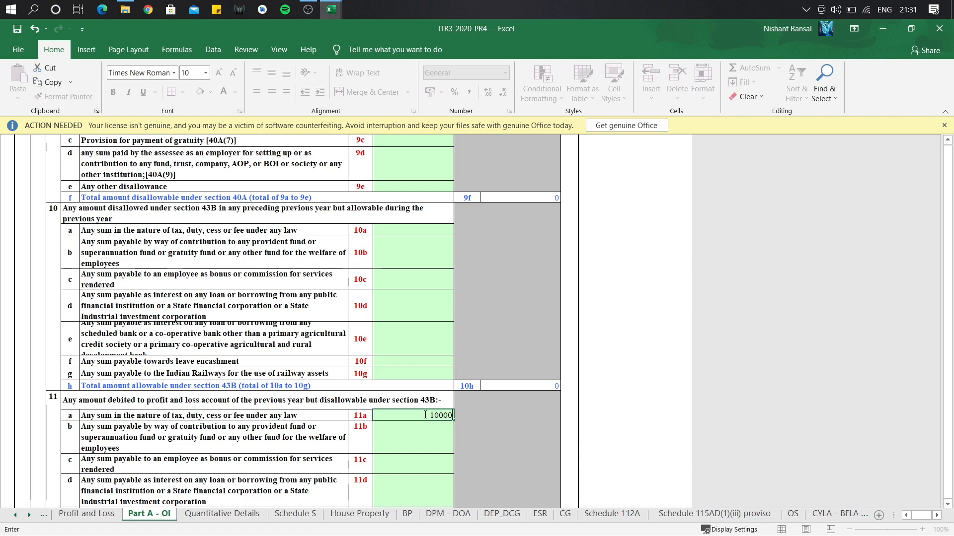
{"action": "key", "text": "Return"}
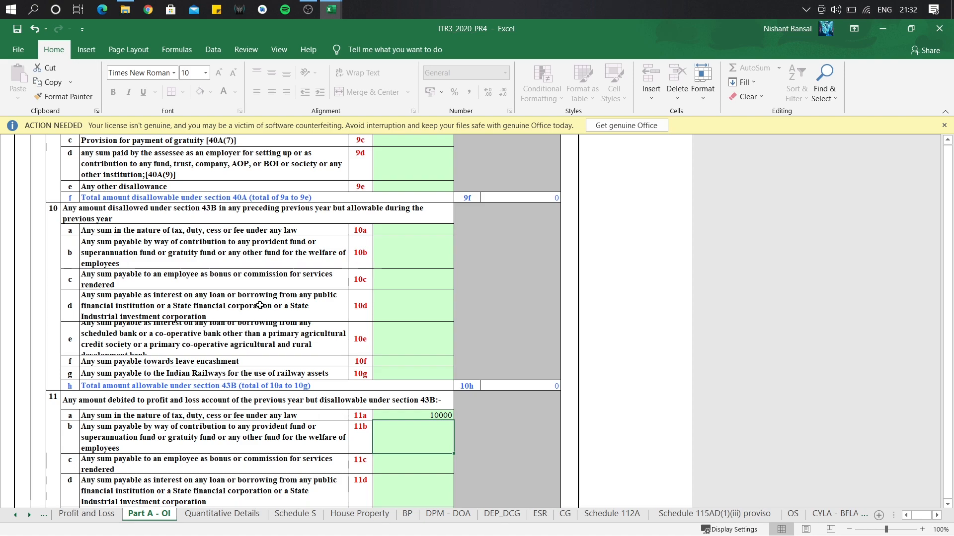
Enter 60000 in item 9a and 75000 in item 9b, giving a 9f total of 135000.
{"action": "left_click", "coordinate": [947, 143]}
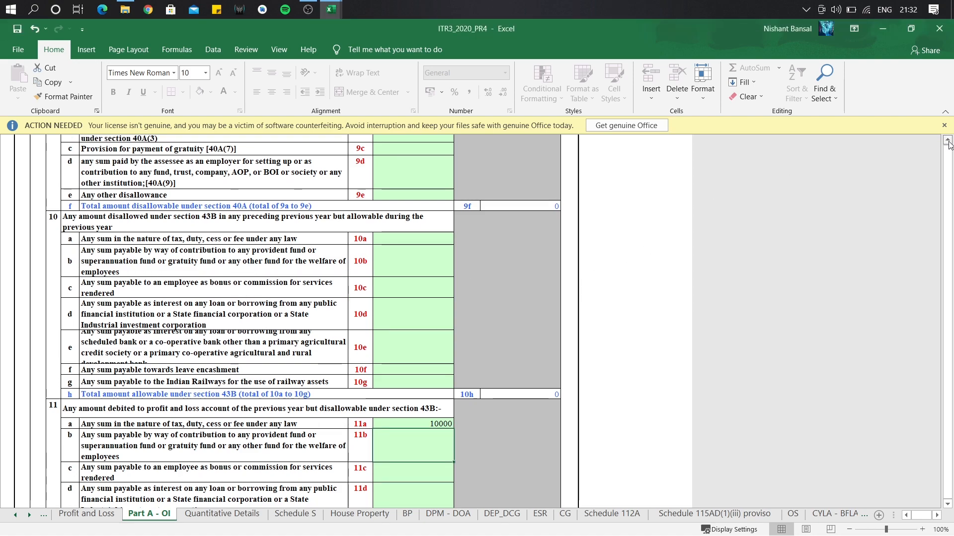
{"action": "left_click", "coordinate": [946, 143]}
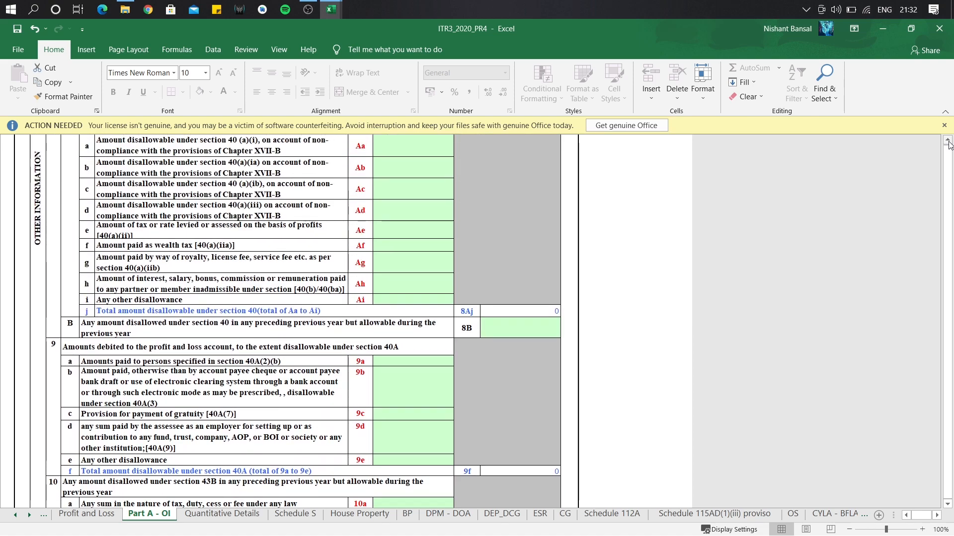
{"action": "left_click", "coordinate": [419, 360]}
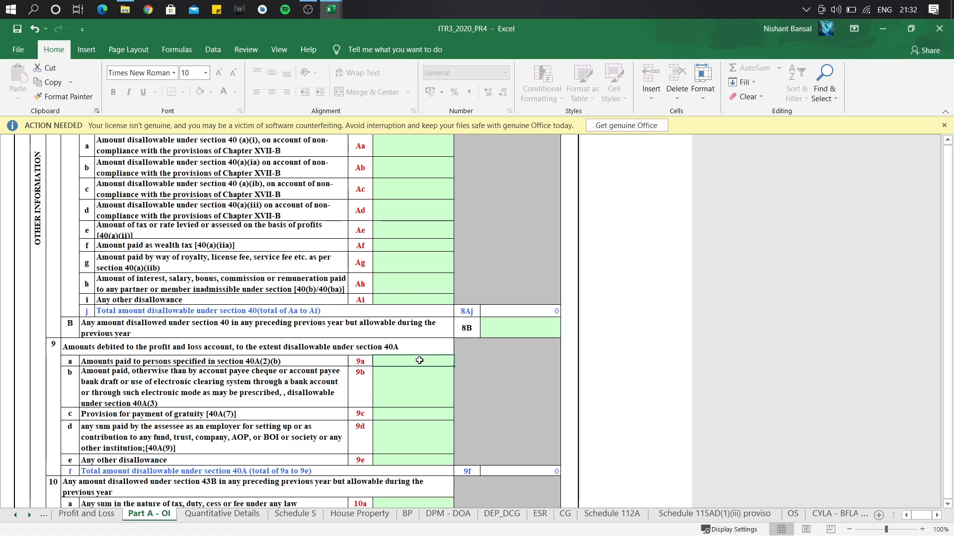
{"action": "type", "text": "60000"}
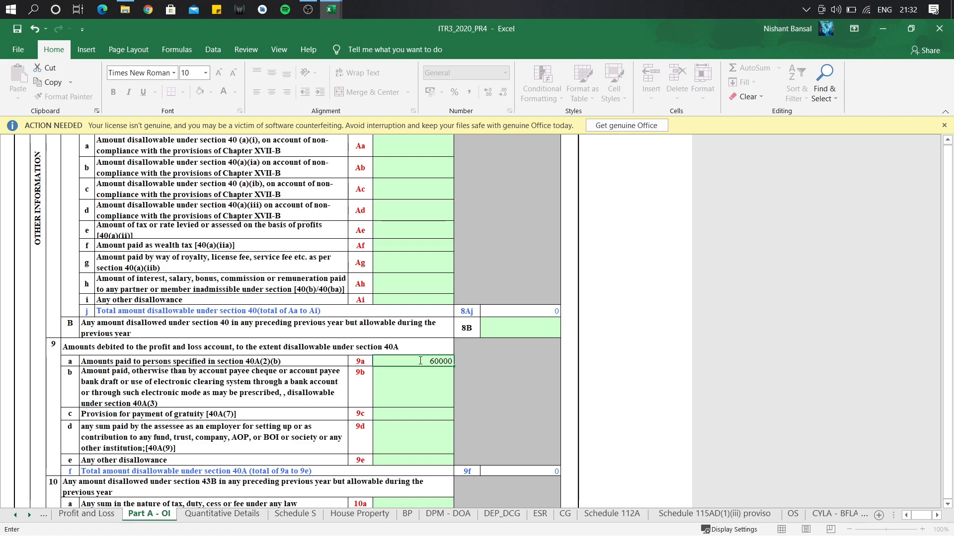
{"action": "key", "text": "Return"}
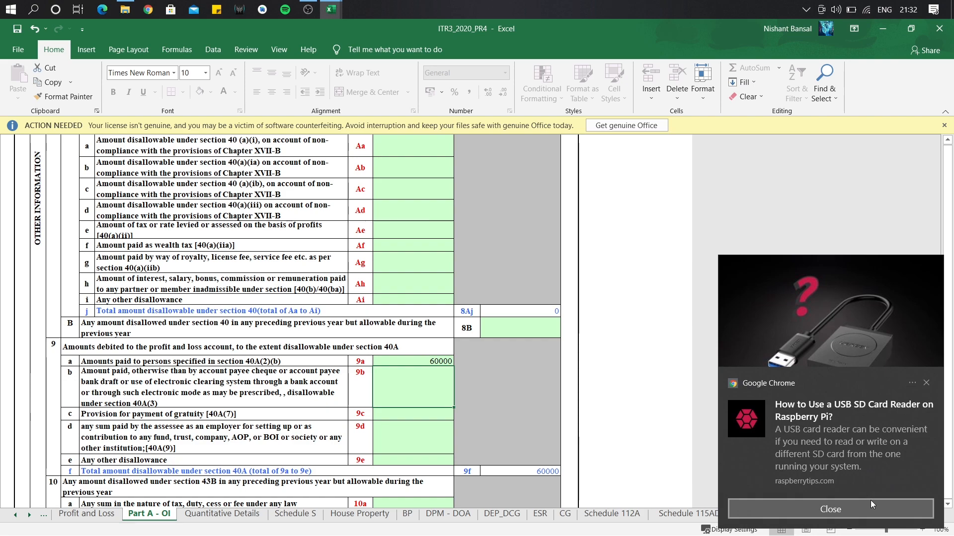
{"action": "left_click", "coordinate": [926, 383]}
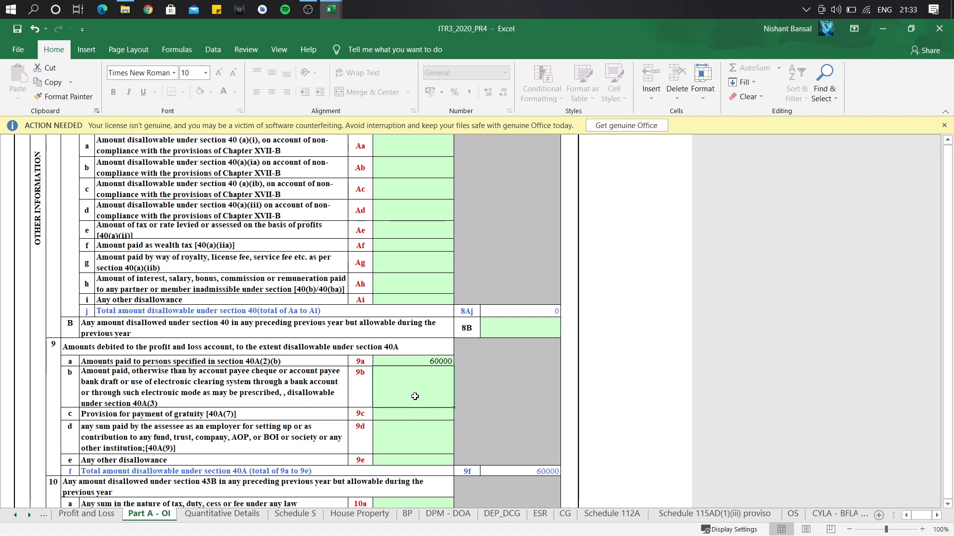
{"action": "type", "text": "75000"}
{"action": "key", "text": "Return"}
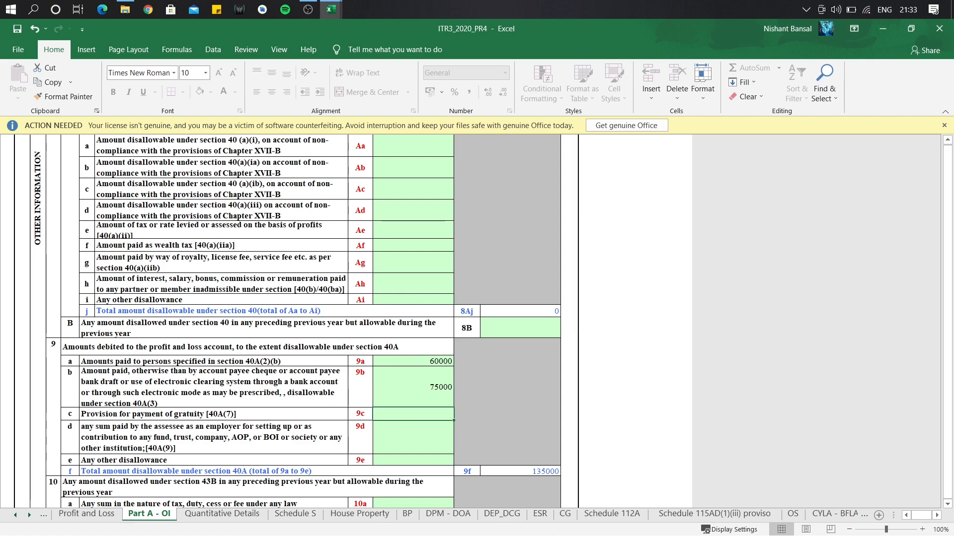
{"action": "scroll", "coordinate": [303, 317], "scroll_direction": "up", "scroll_amount": 1}
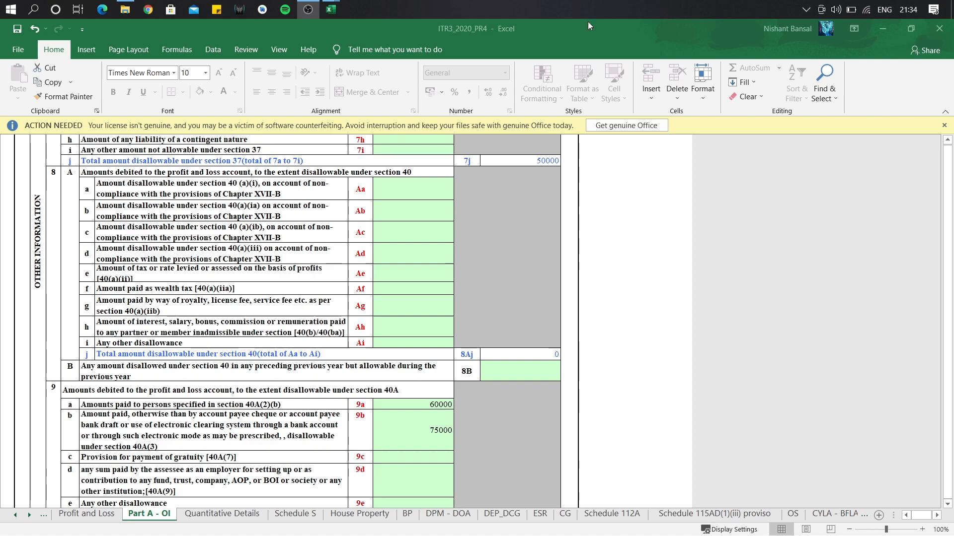
Enter =0.3*250000 in item 8Ab, giving 75000 disallowed and an 8Aj total of 75000.
{"action": "mouse_move", "coordinate": [331, 10]}
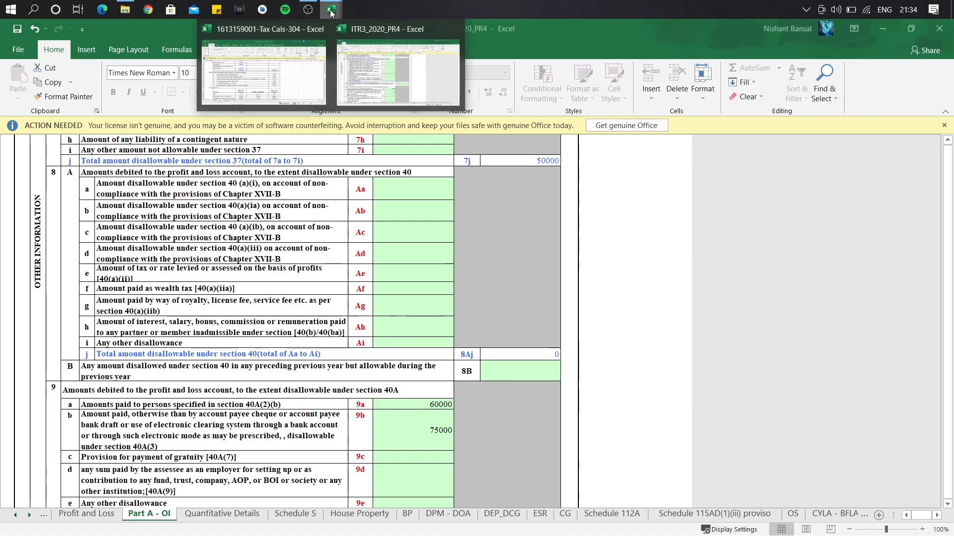
{"action": "left_click", "coordinate": [376, 71]}
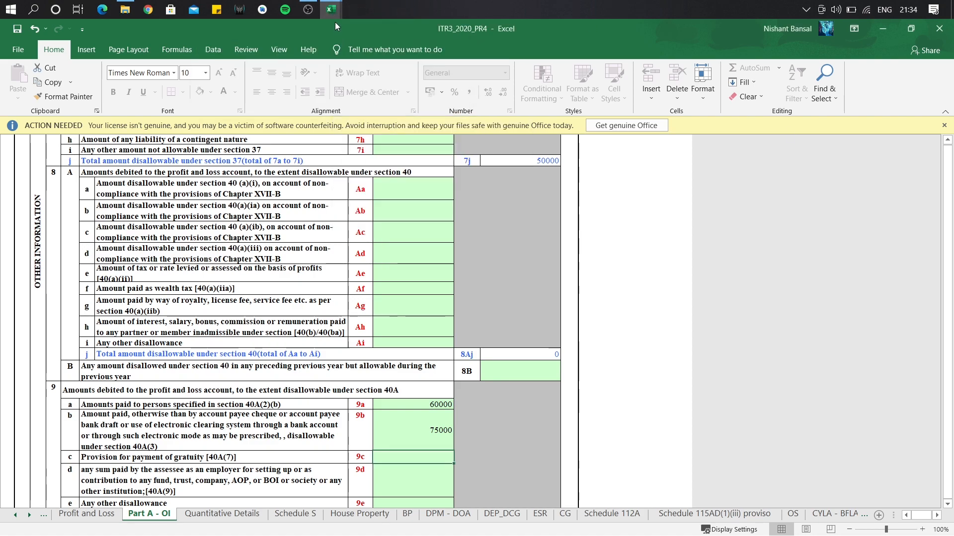
{"action": "mouse_move", "coordinate": [326, 17]}
{"action": "left_click", "coordinate": [423, 213]}
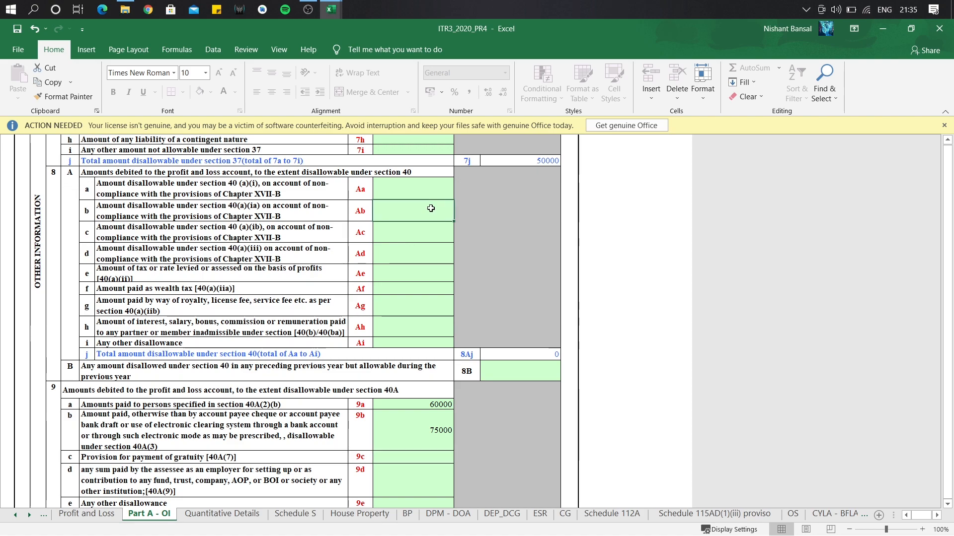
{"action": "type", "text": "=0.3*"}
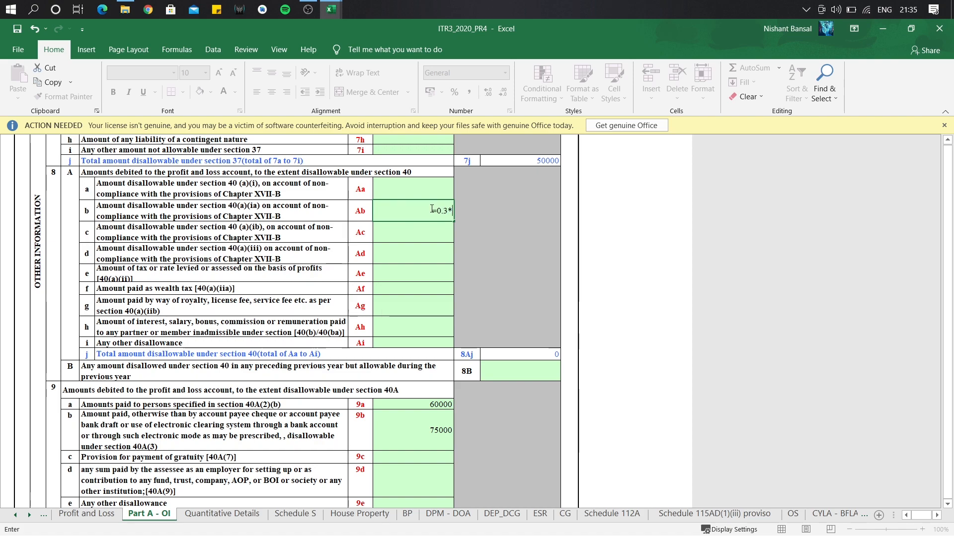
{"action": "type", "text": "250000"}
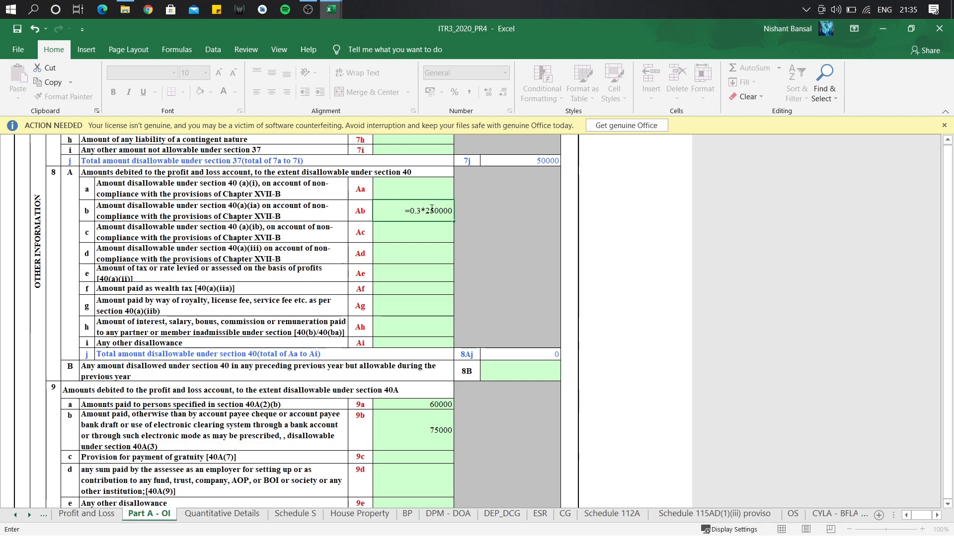
{"action": "key", "text": "Return"}
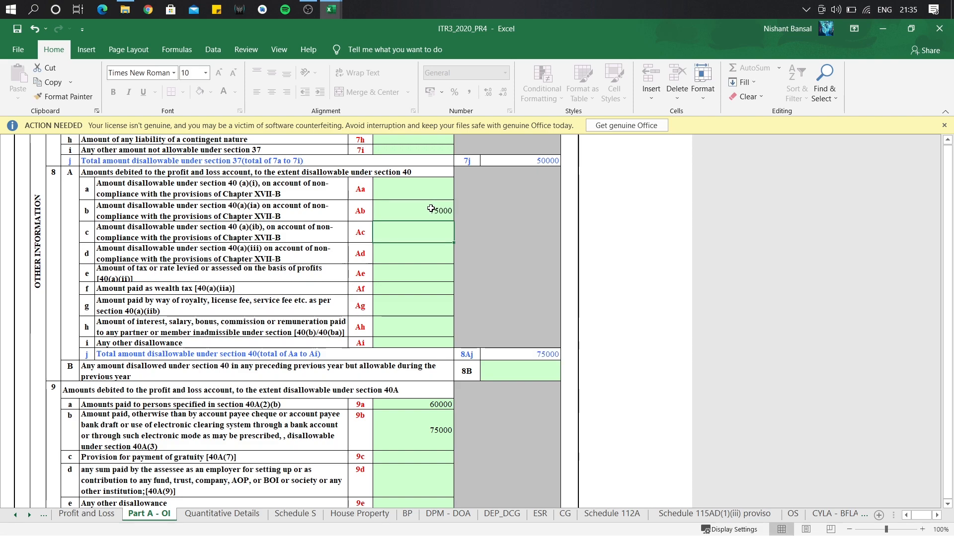